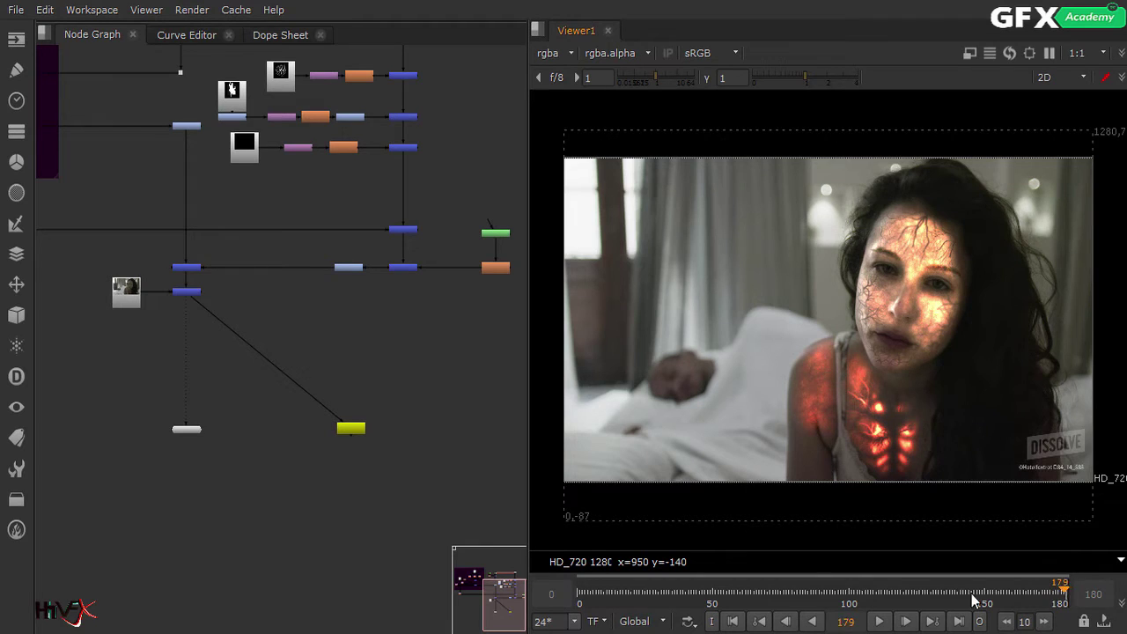
Scrub back and forth through the shot to examine how the glowing face and chest effects line up with the woman's movement
drag(975, 601, 805, 600)
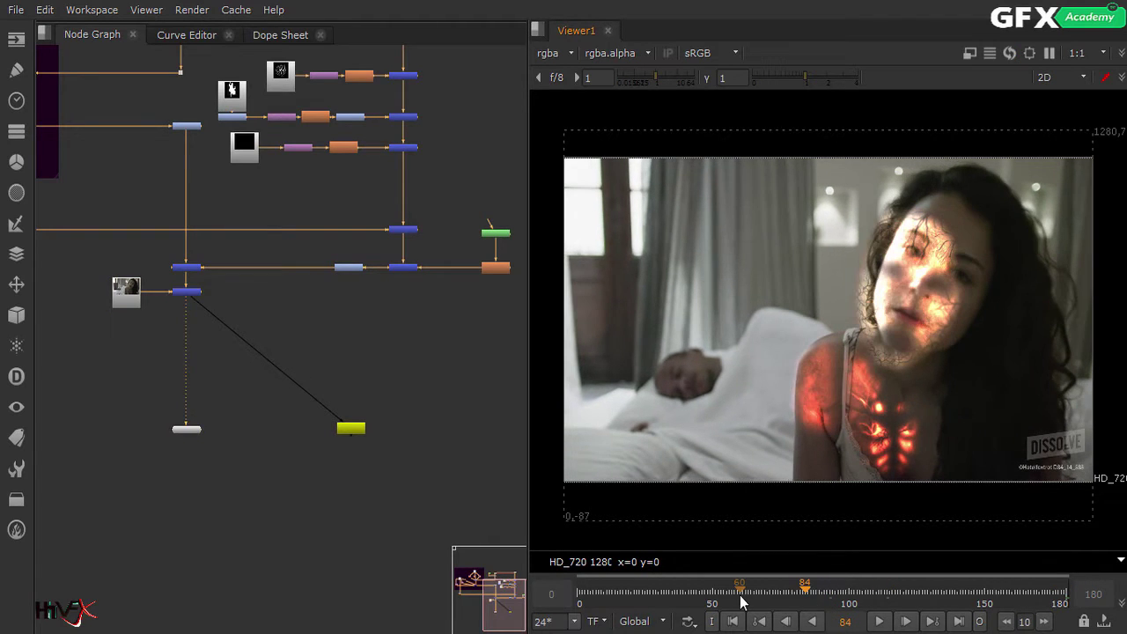
drag(735, 597, 637, 597)
click(770, 595)
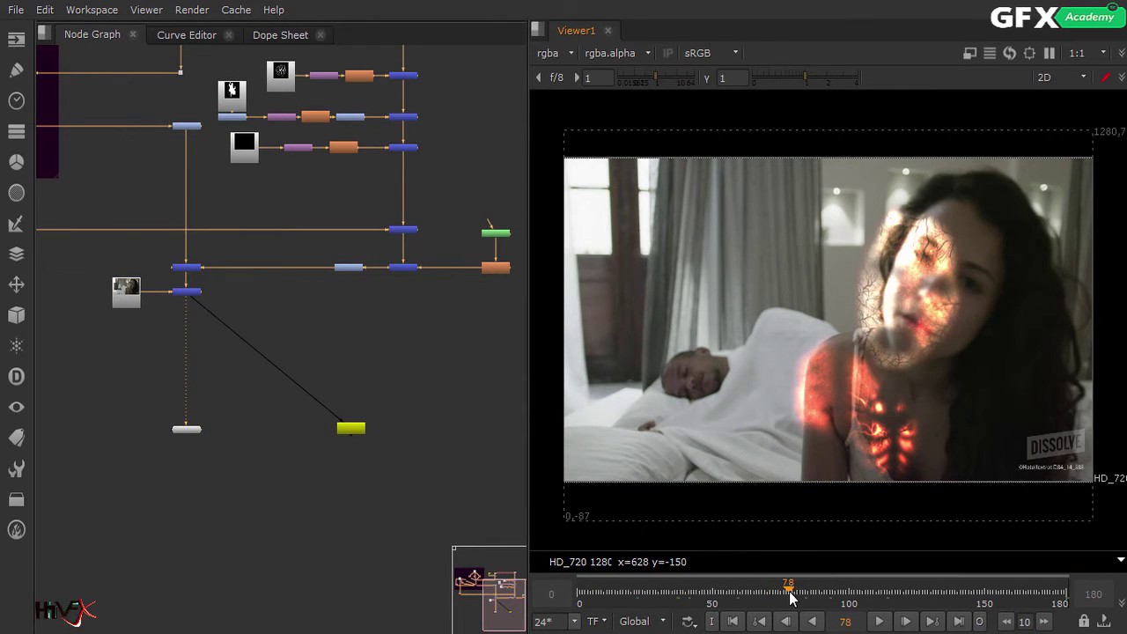
drag(792, 599, 652, 596)
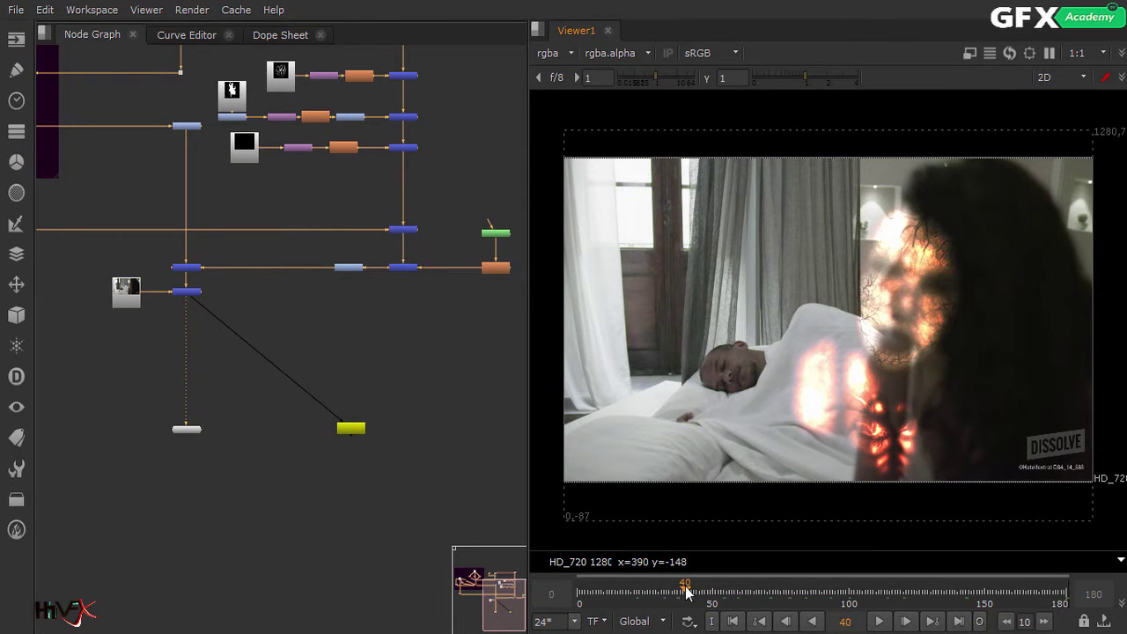
drag(688, 592, 876, 608)
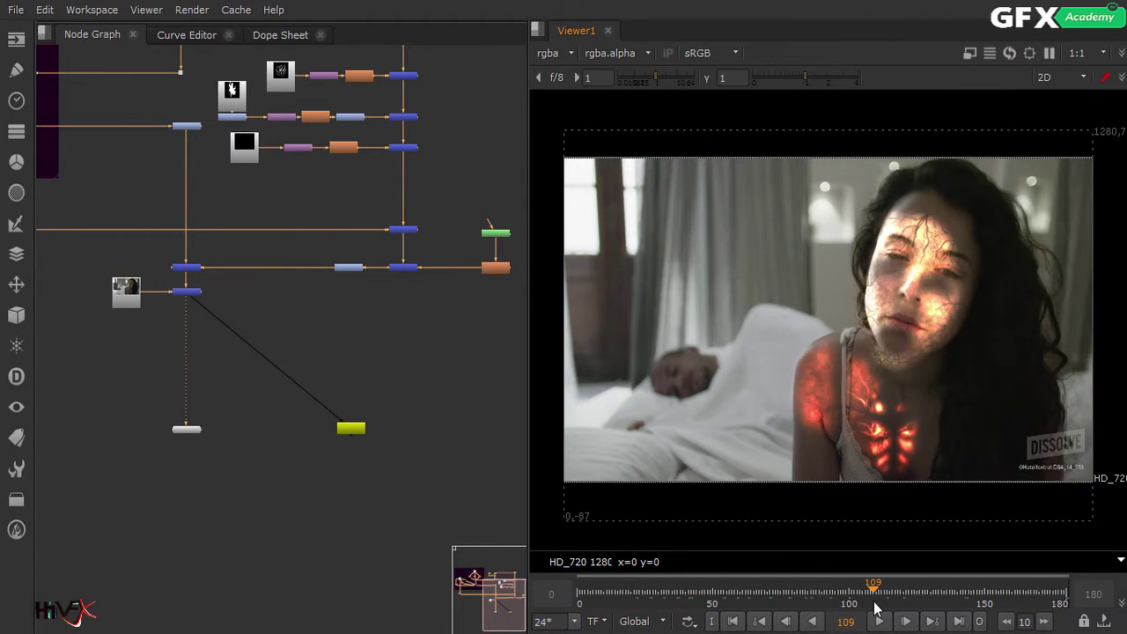
drag(1010, 610, 1038, 608)
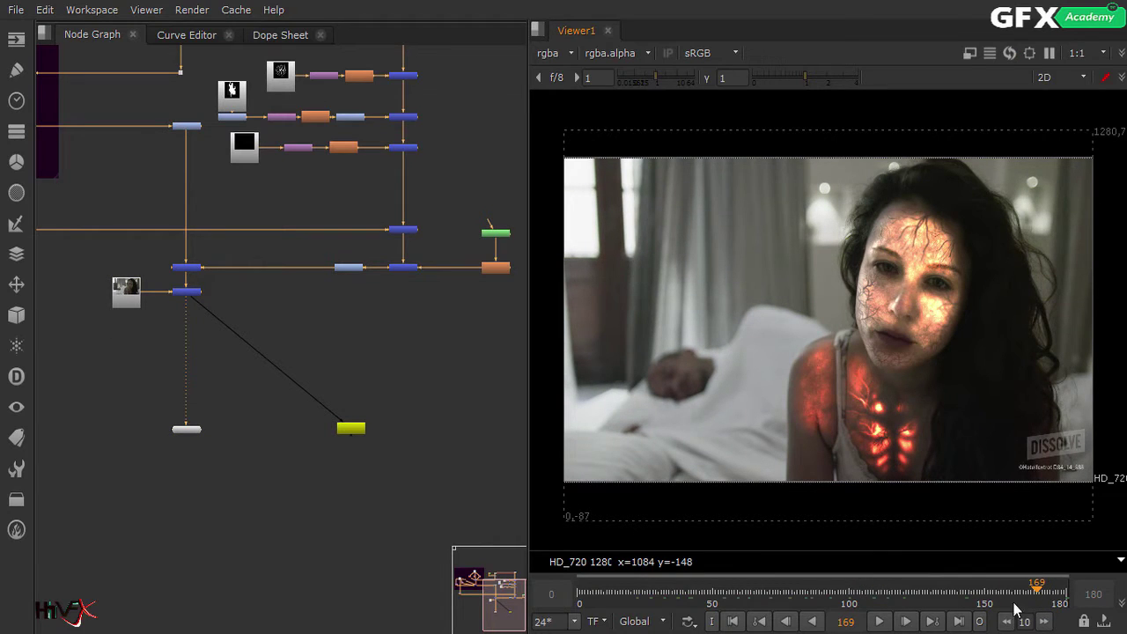
click(984, 590)
drag(889, 588, 700, 603)
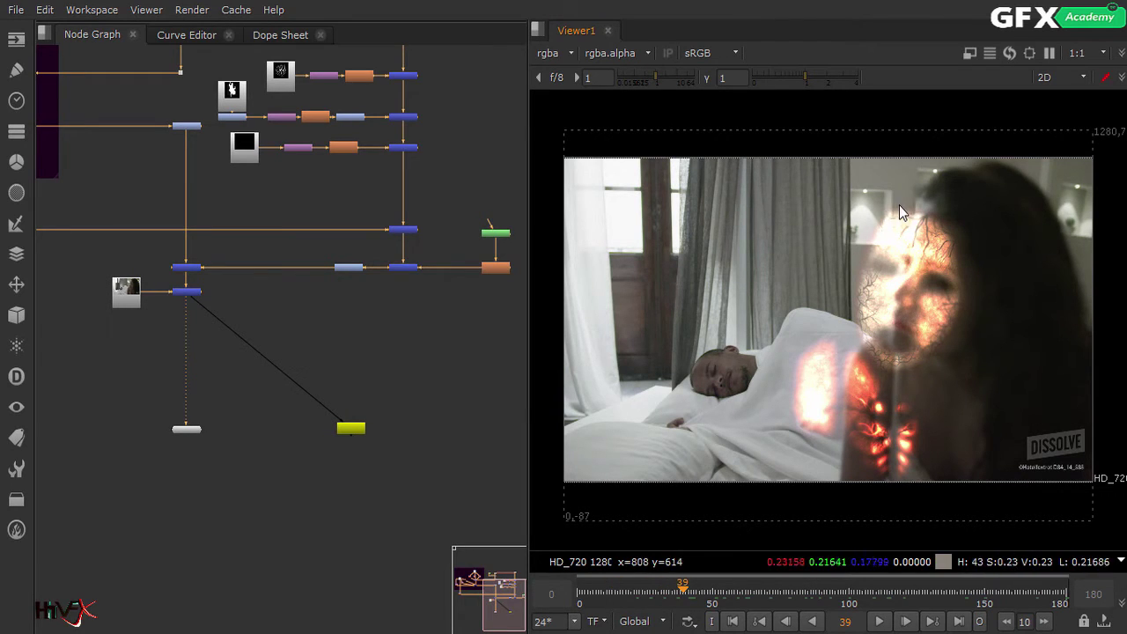
click(624, 592)
click(682, 593)
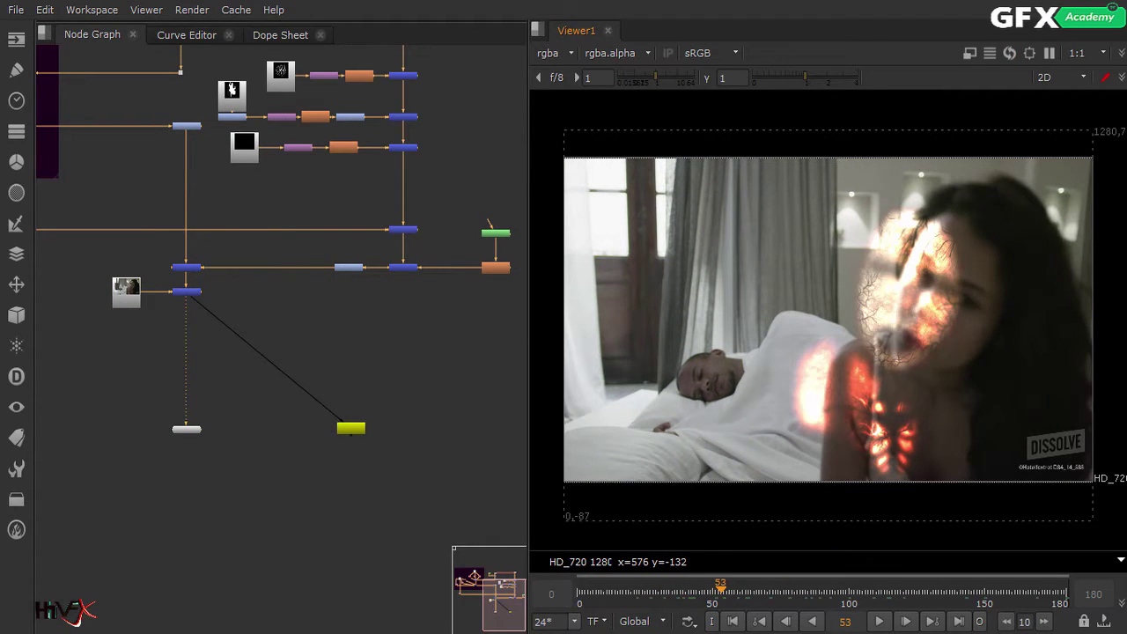
drag(772, 604, 915, 595)
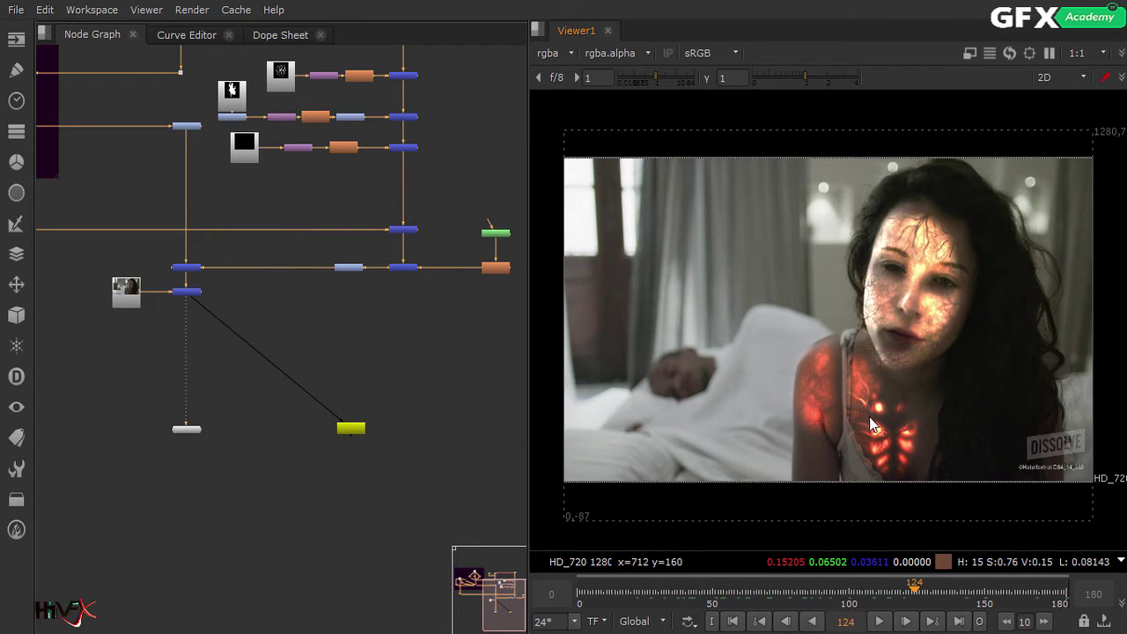
drag(938, 576, 1032, 579)
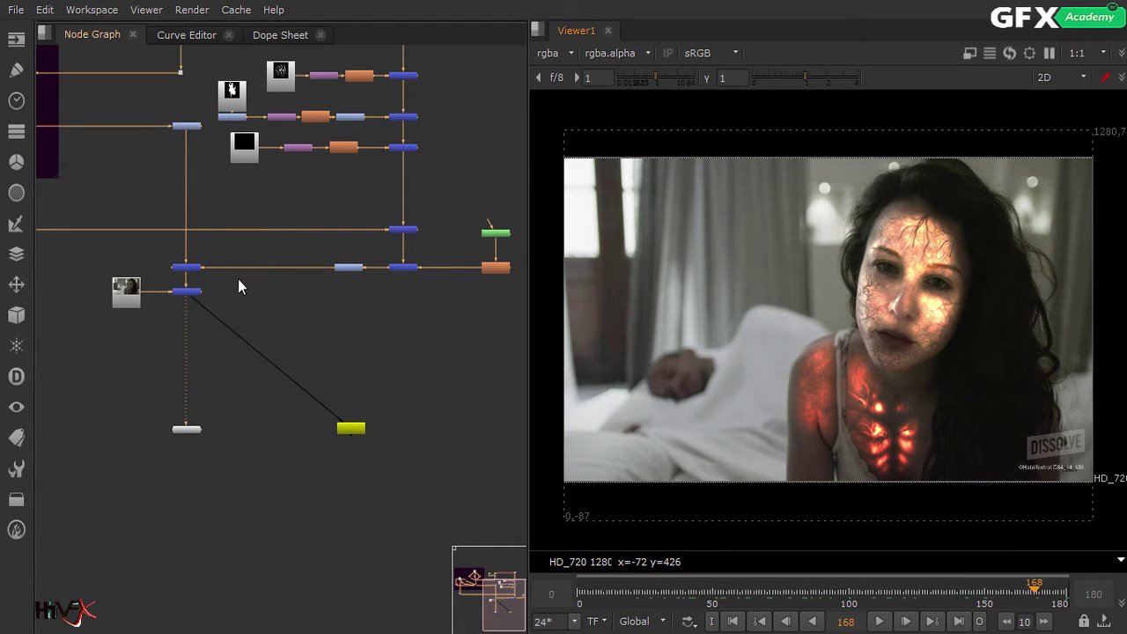
Move the Read1 and Merge1 nodes down together, and reposition the yellow node and the Viewer1 node around them
drag(235, 277, 107, 326)
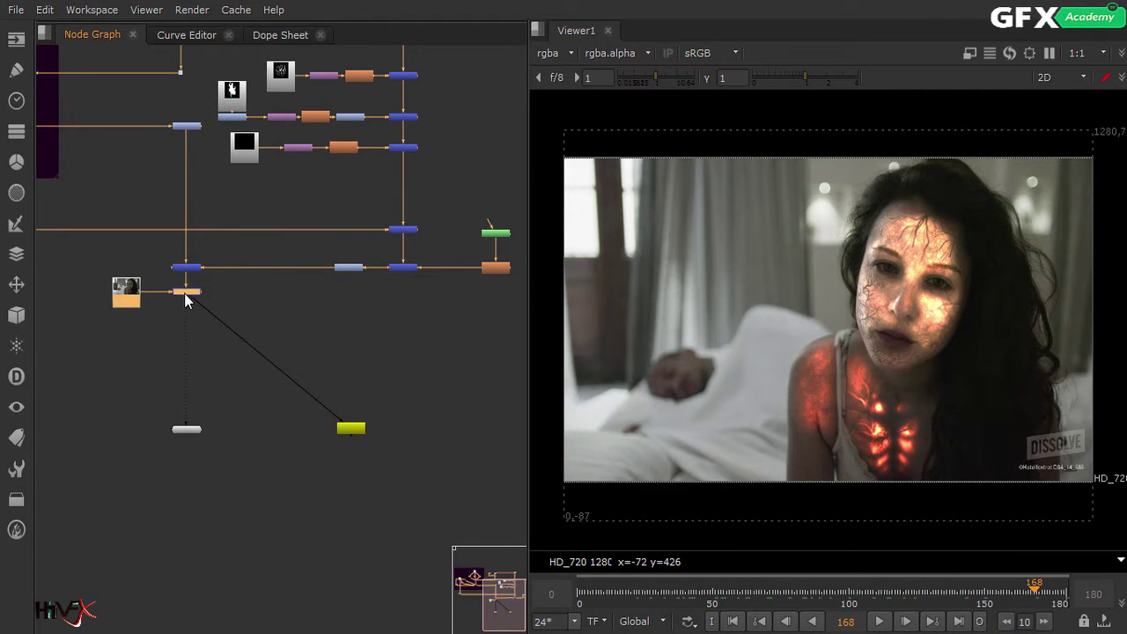
drag(184, 300, 184, 322)
click(265, 374)
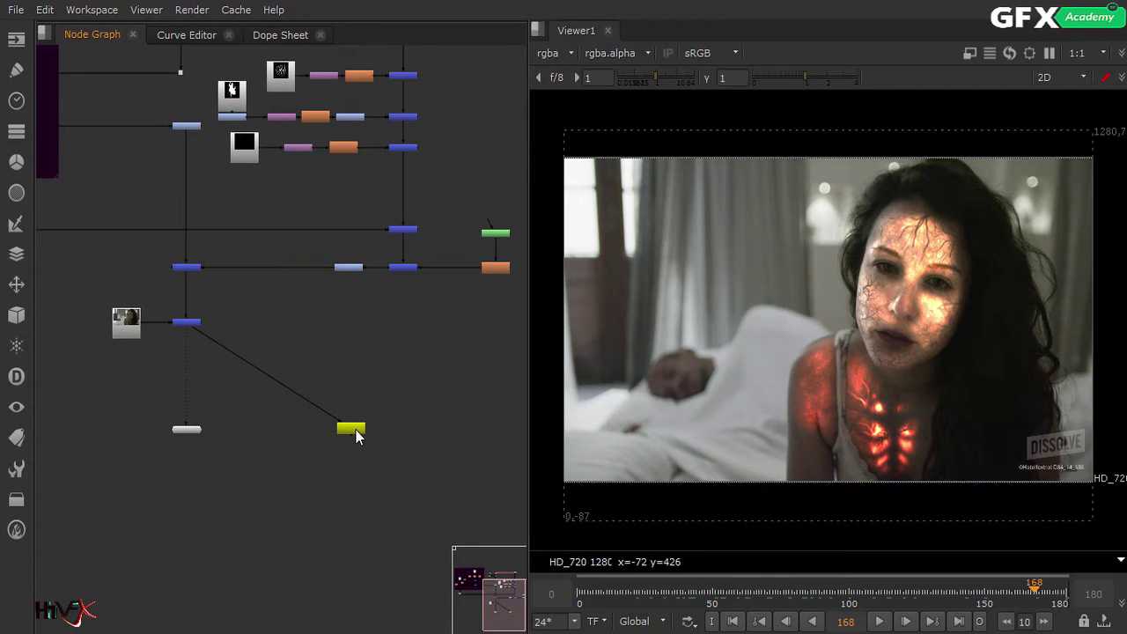
drag(357, 433, 439, 356)
click(186, 429)
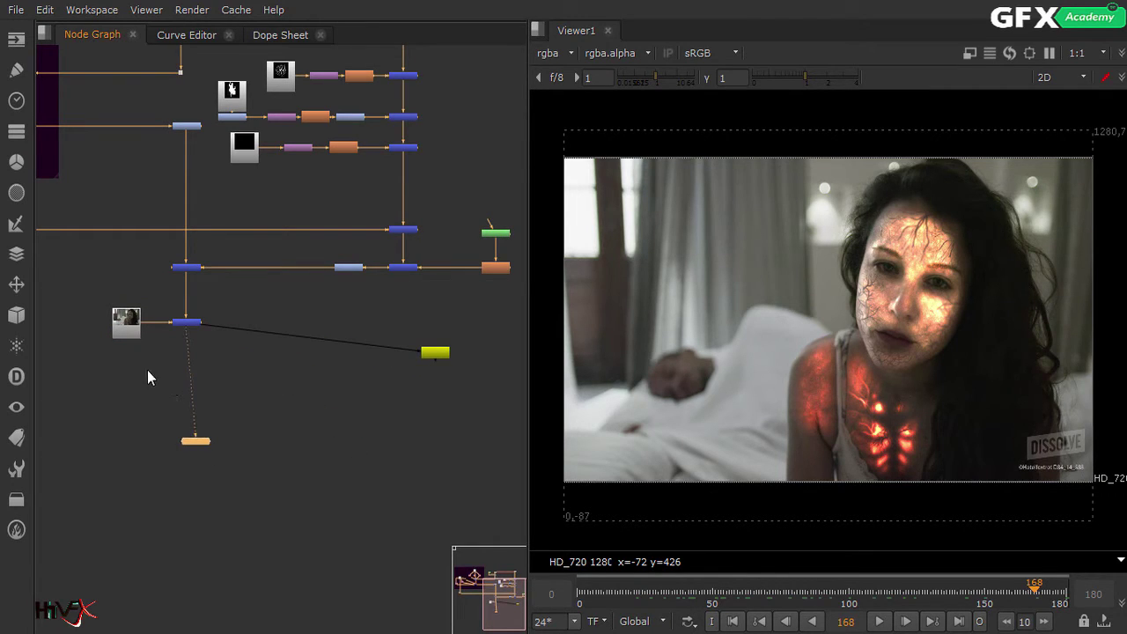
Add an unconnected PlanarTracker node beside the Read1 footage node
middle_drag(167, 407, 190, 390)
scroll(191, 389, up, 10)
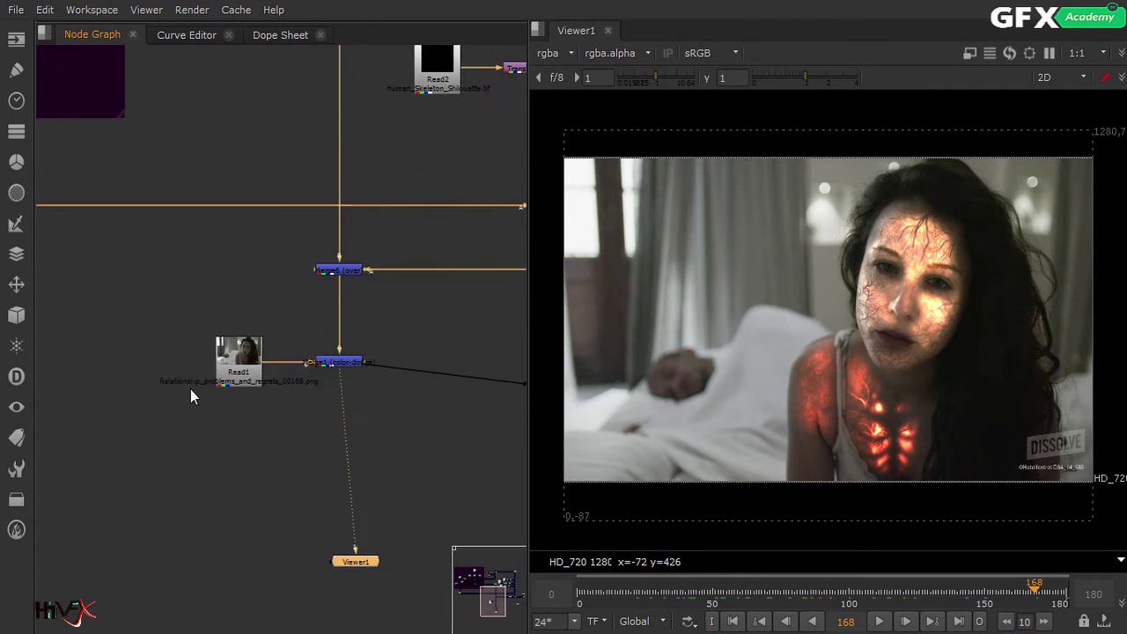
scroll(348, 344, down, 5)
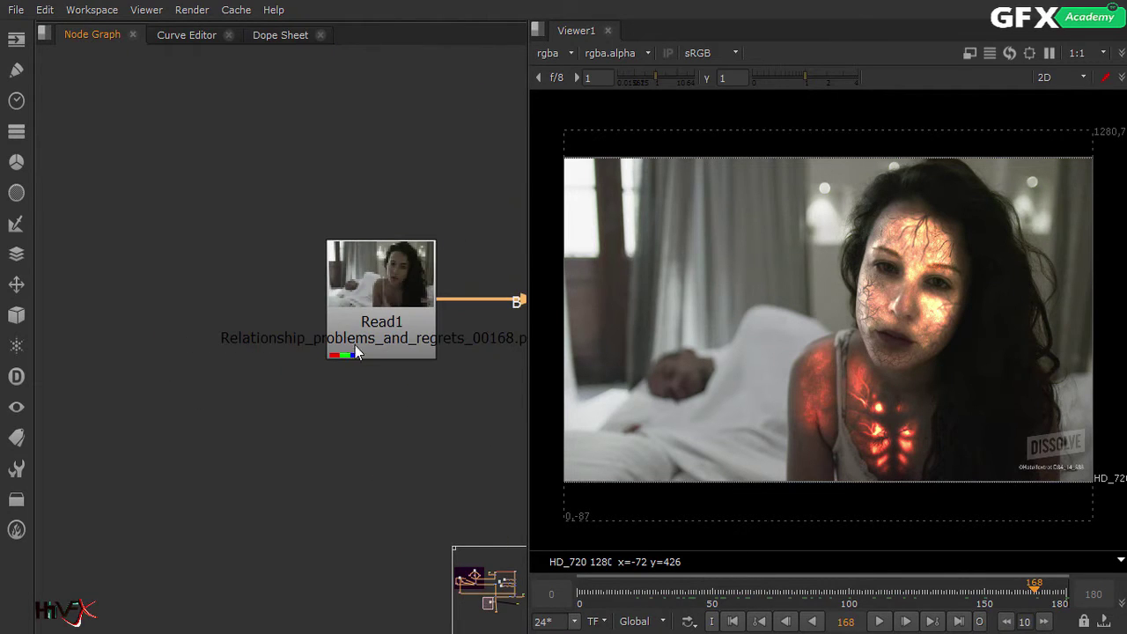
middle_drag(361, 350, 244, 330)
click(268, 234)
click(140, 264)
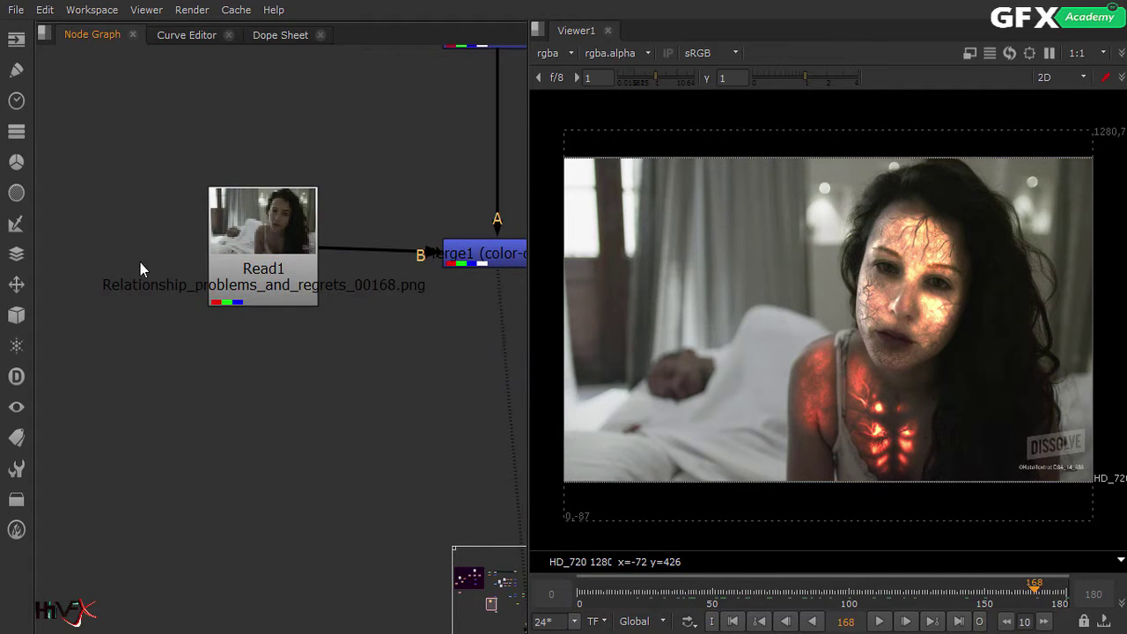
key(Tab)
text(pla)
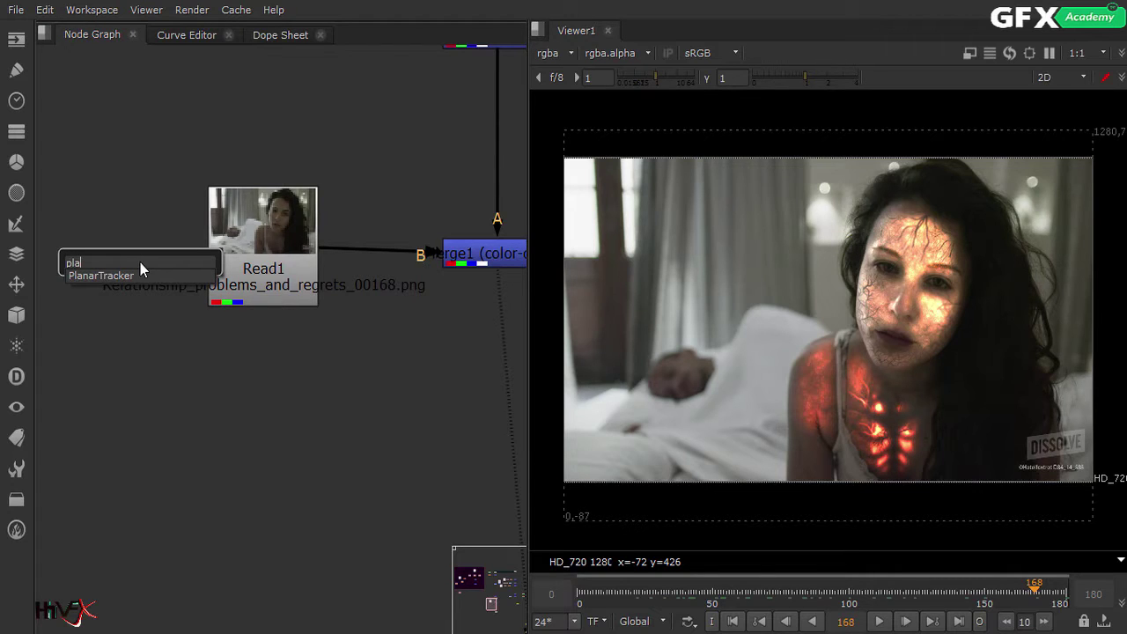
key(Down)
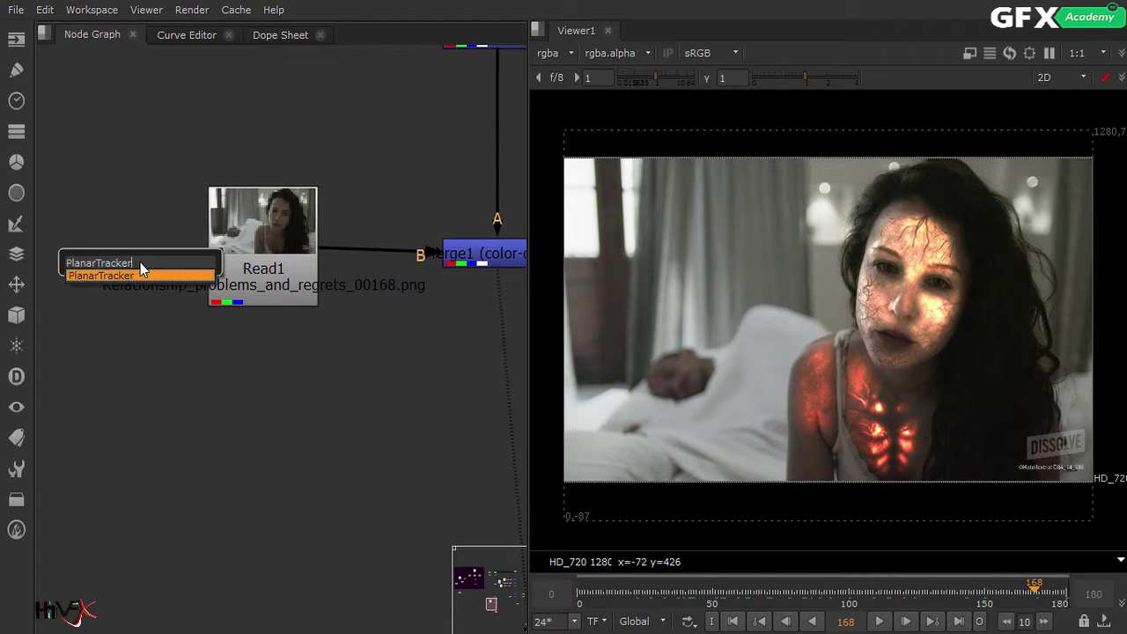
key(Return)
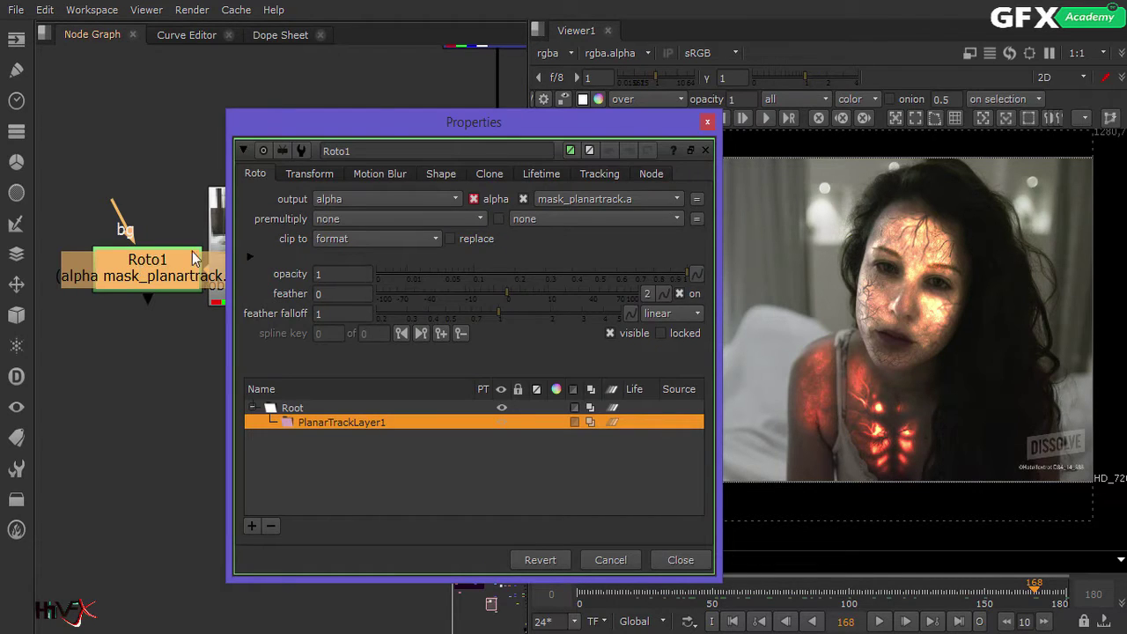
Connect the bg input of the Roto1 planar tracking node to Read1 and place the node beside it
drag(380, 132, 583, 131)
drag(152, 269, 61, 243)
drag(327, 397, 260, 201)
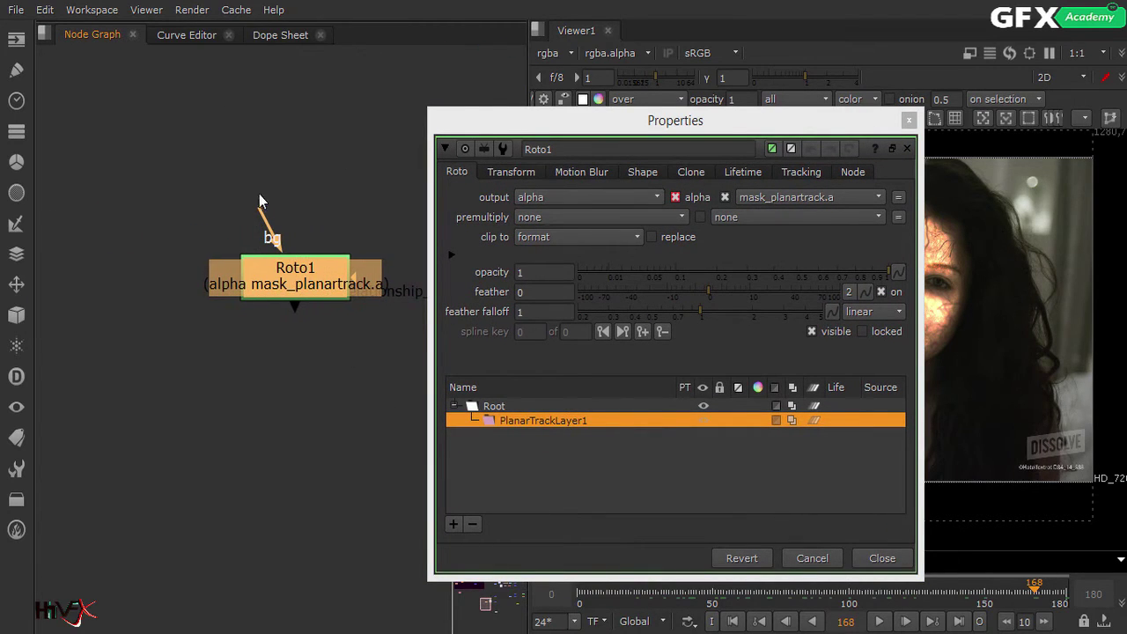
drag(561, 124, 740, 156)
drag(276, 231, 480, 251)
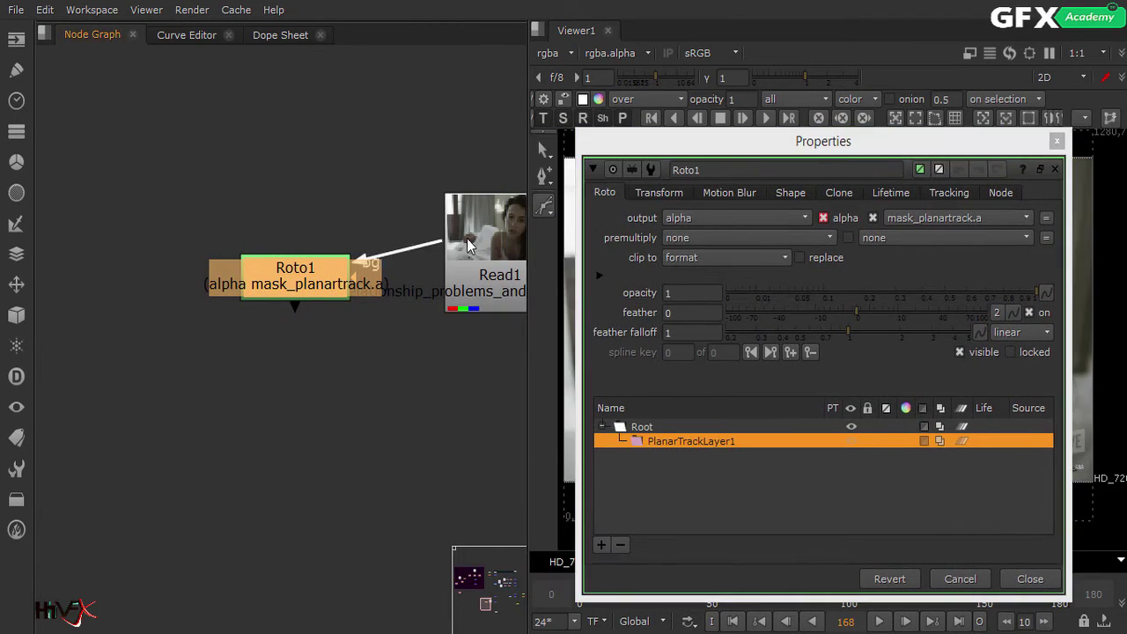
drag(326, 299, 341, 269)
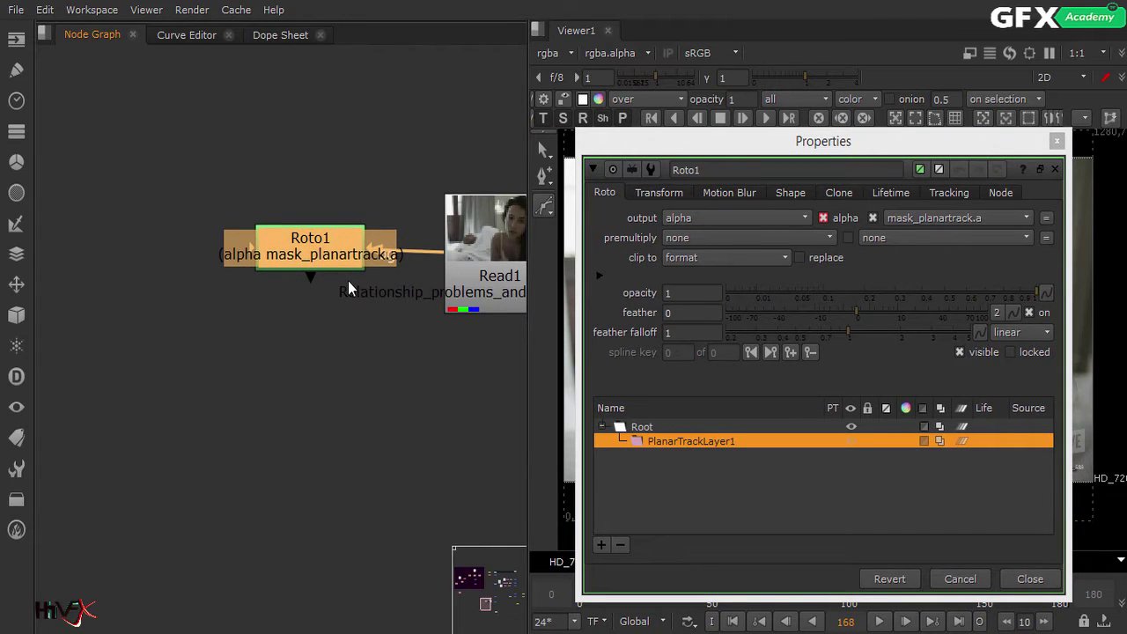
scroll(348, 281, down, 3)
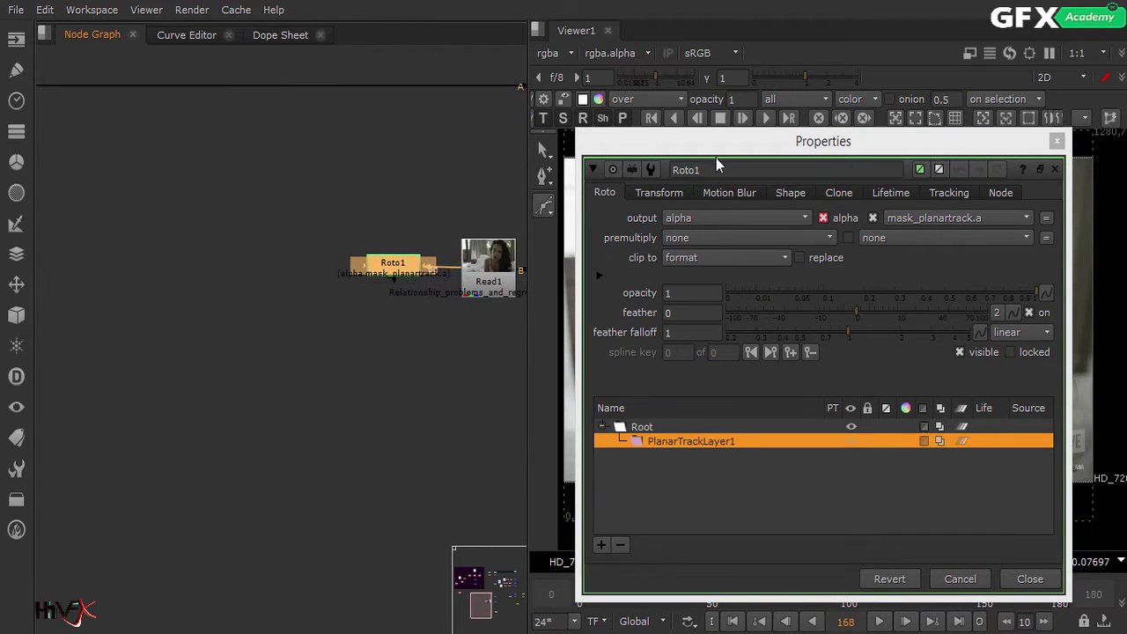
Widen the node graph pane and display Roto1's output in the viewer, framed on the woman's face
drag(701, 163, 20, 112)
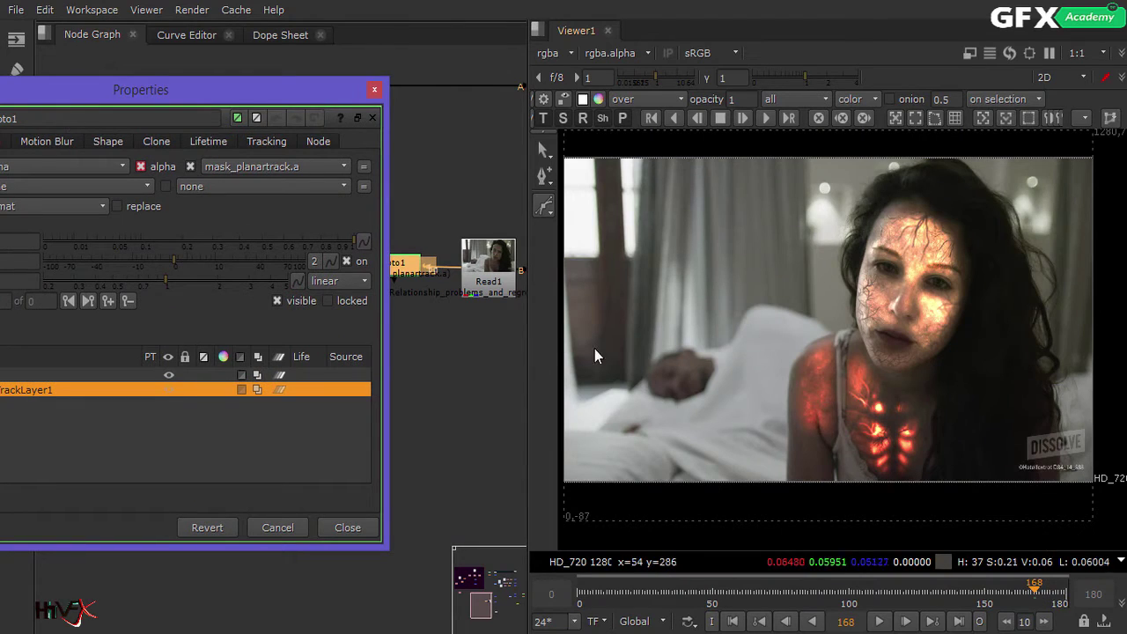
drag(526, 349, 646, 361)
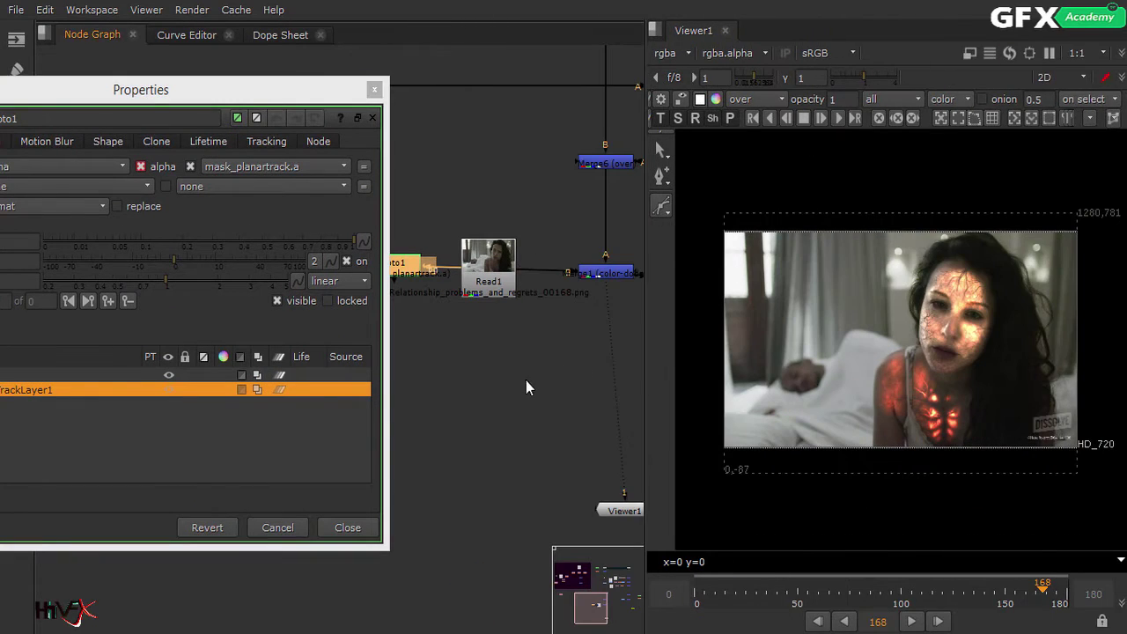
middle_drag(528, 385, 604, 371)
middle_drag(489, 280, 508, 279)
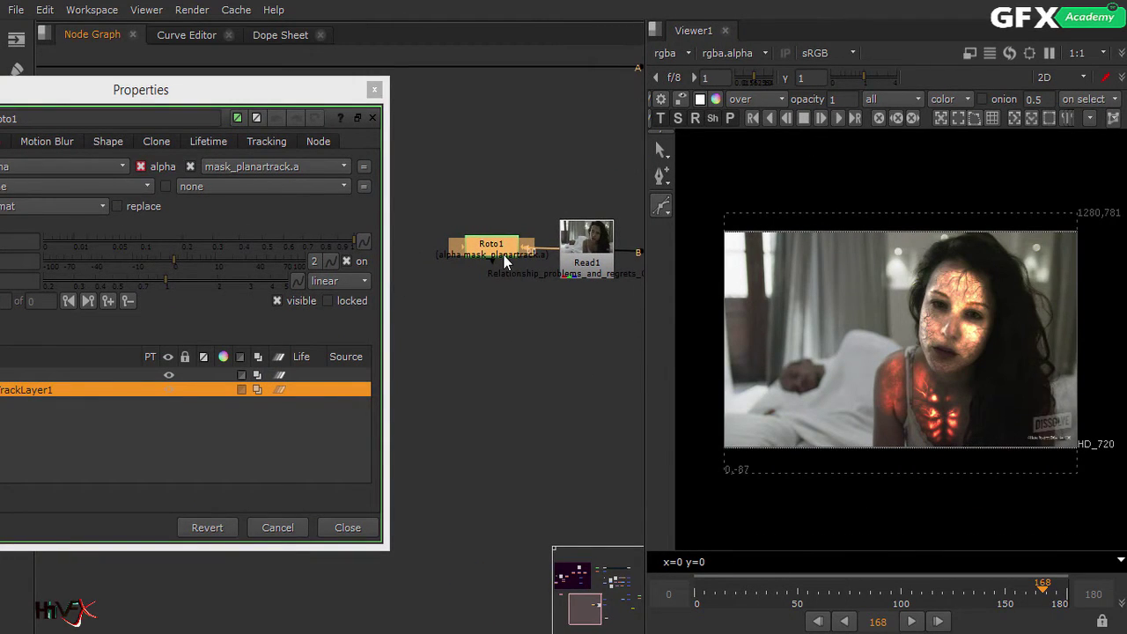
key(1)
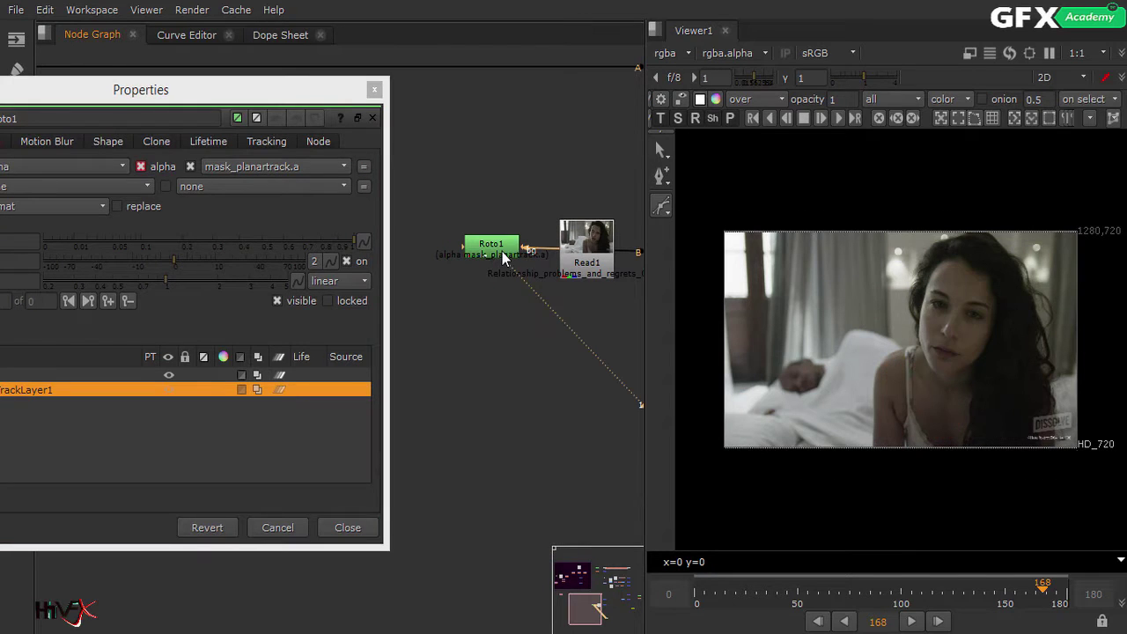
middle_drag(922, 305, 873, 290)
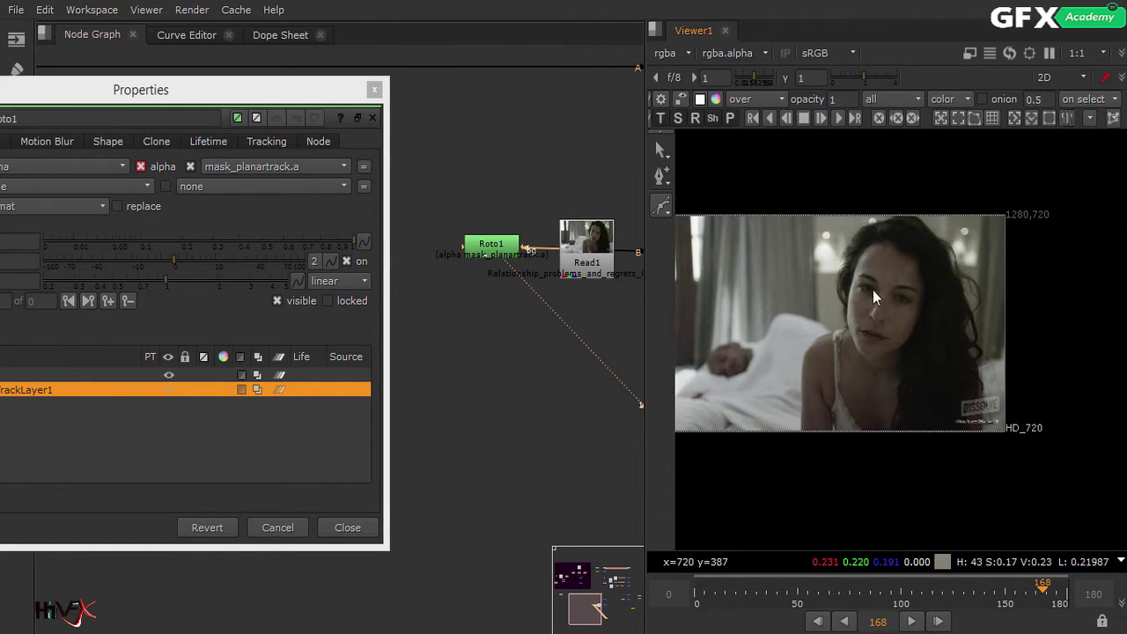
scroll(880, 253, up, 2)
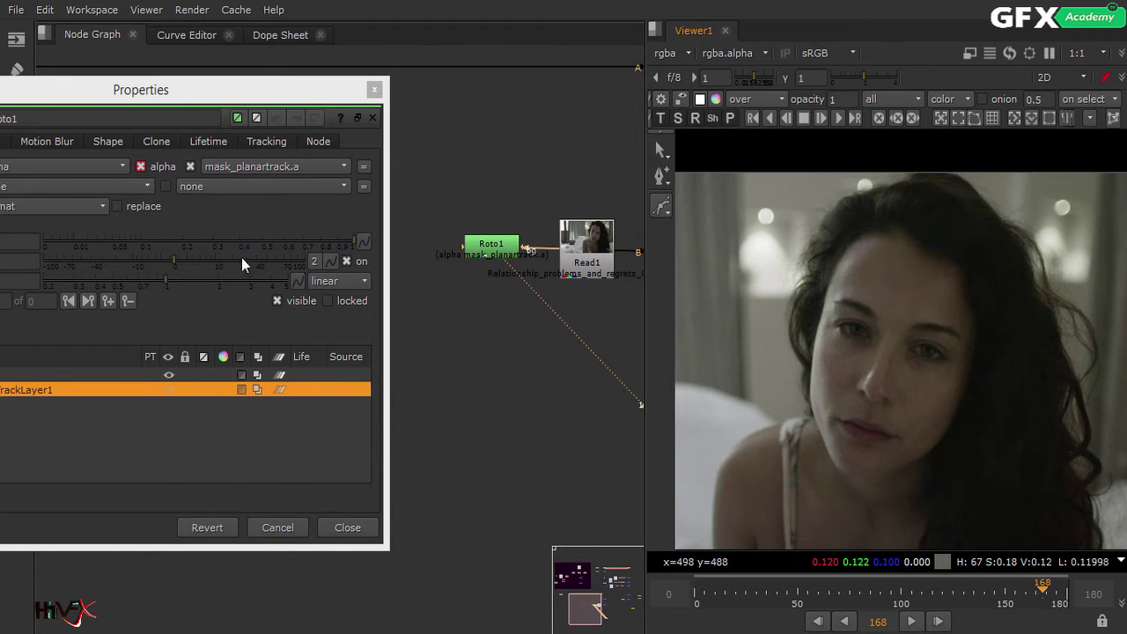
Draw an open Bezier outline at frame 168 from the temple over the forehead and down the far cheek to the chin
drag(208, 91, 430, 73)
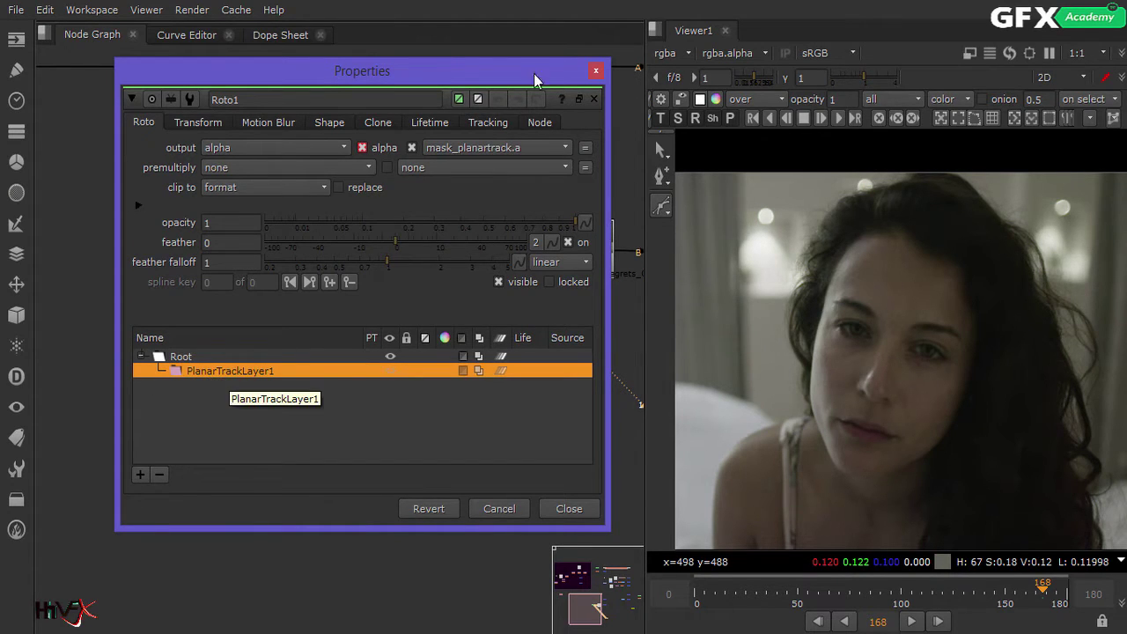
drag(362, 70, 321, 85)
drag(664, 209, 694, 209)
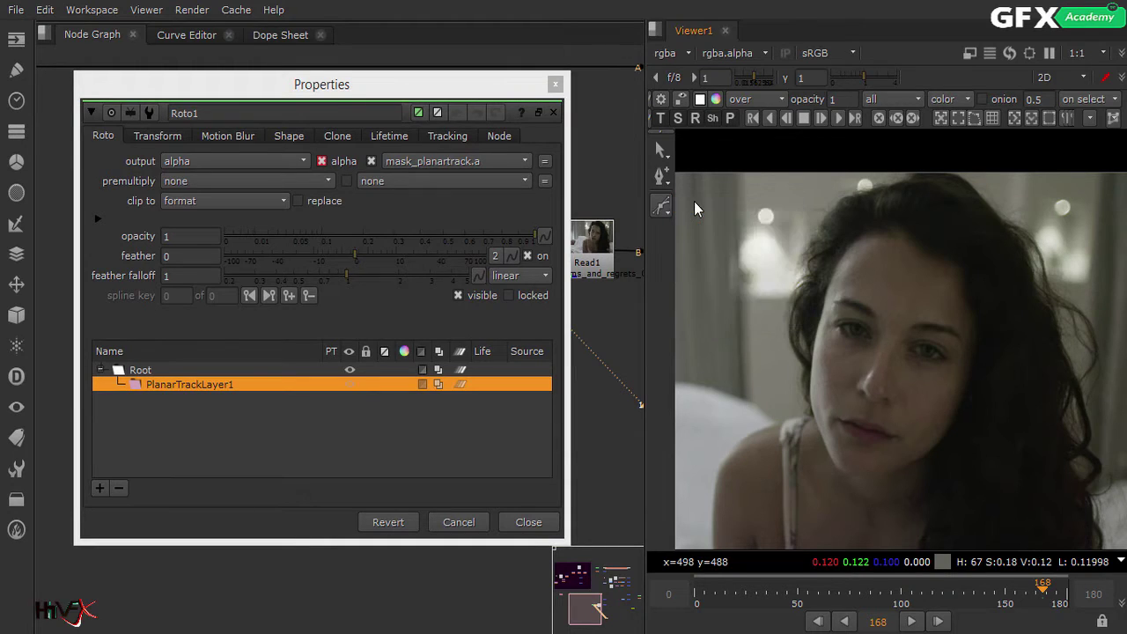
click(833, 277)
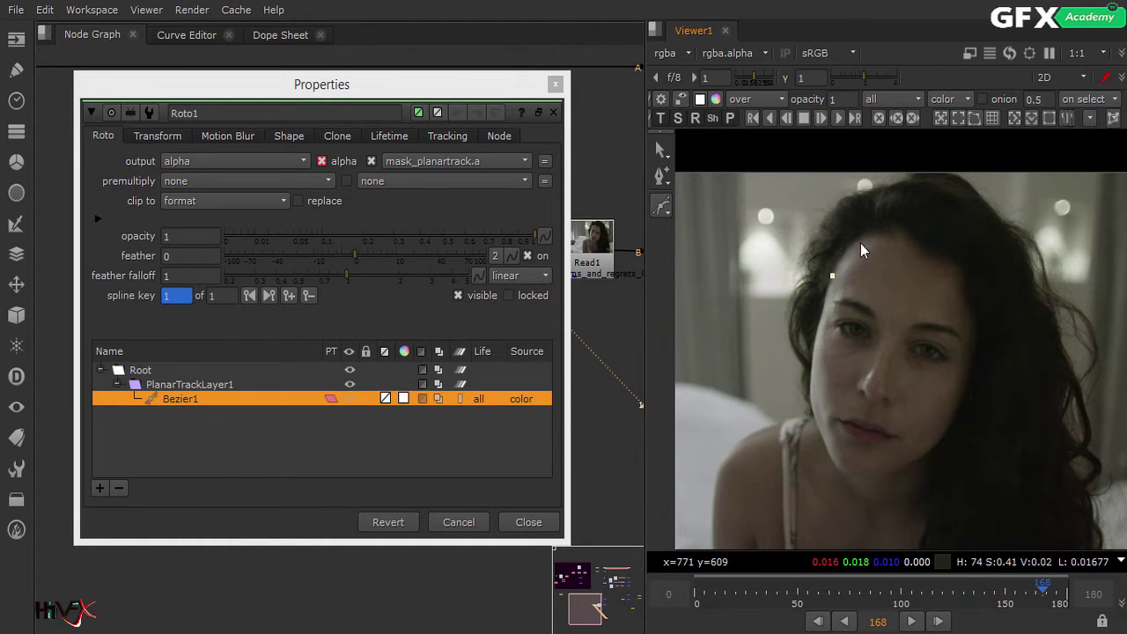
click(863, 241)
drag(905, 249, 913, 256)
click(937, 265)
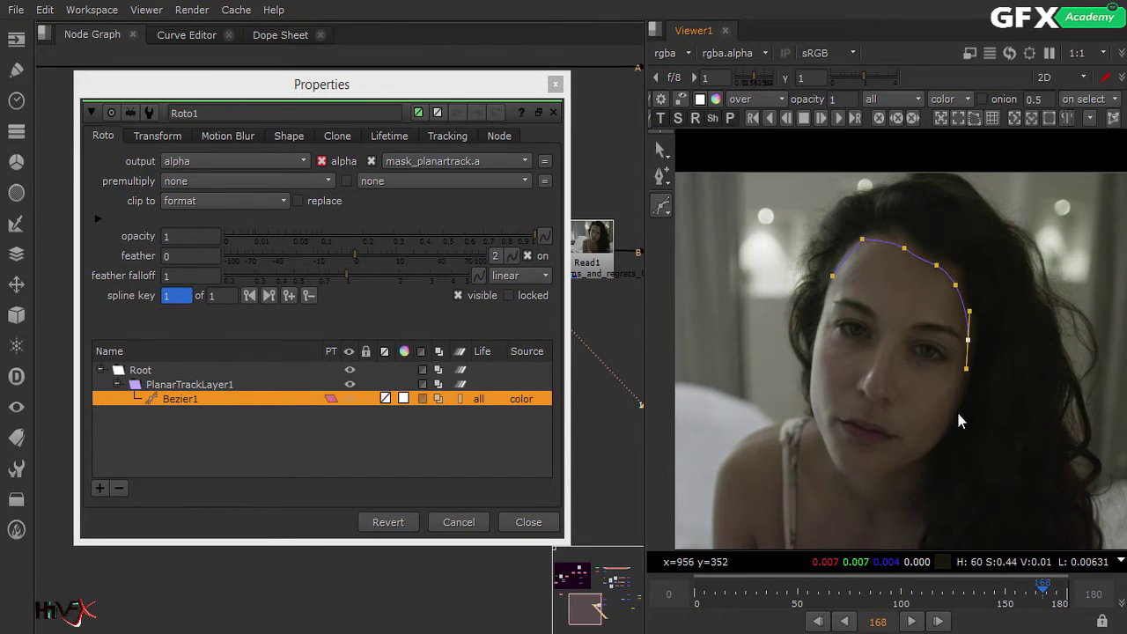
click(937, 431)
click(883, 476)
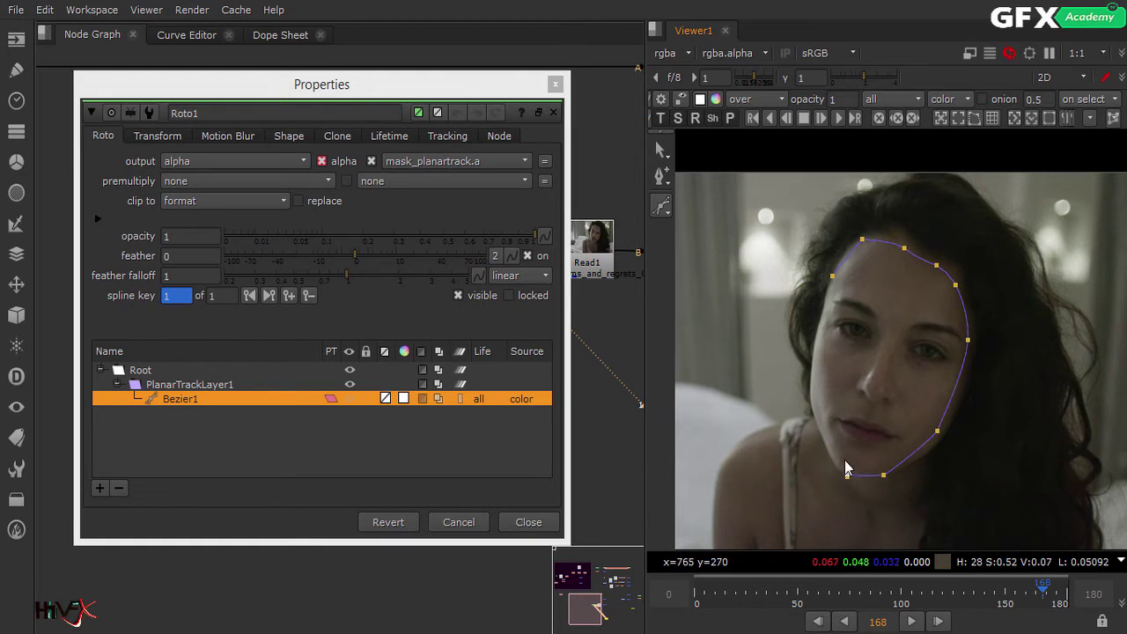
click(848, 474)
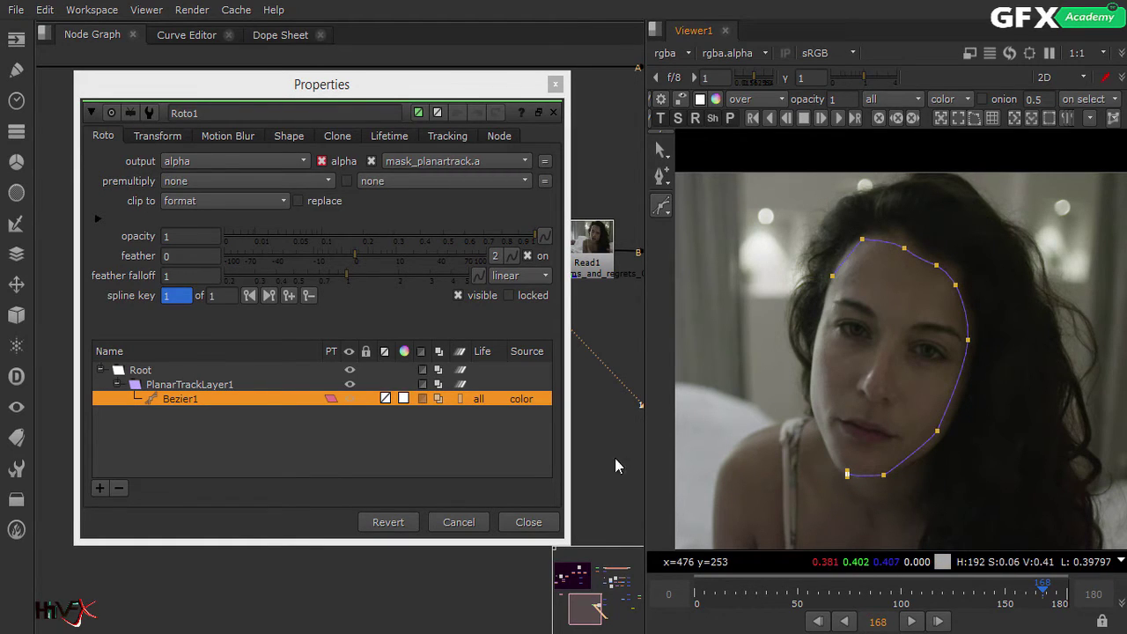
Delete the Bezier1 shape from PlanarTrackLayer1
click(203, 403)
right_click(204, 402)
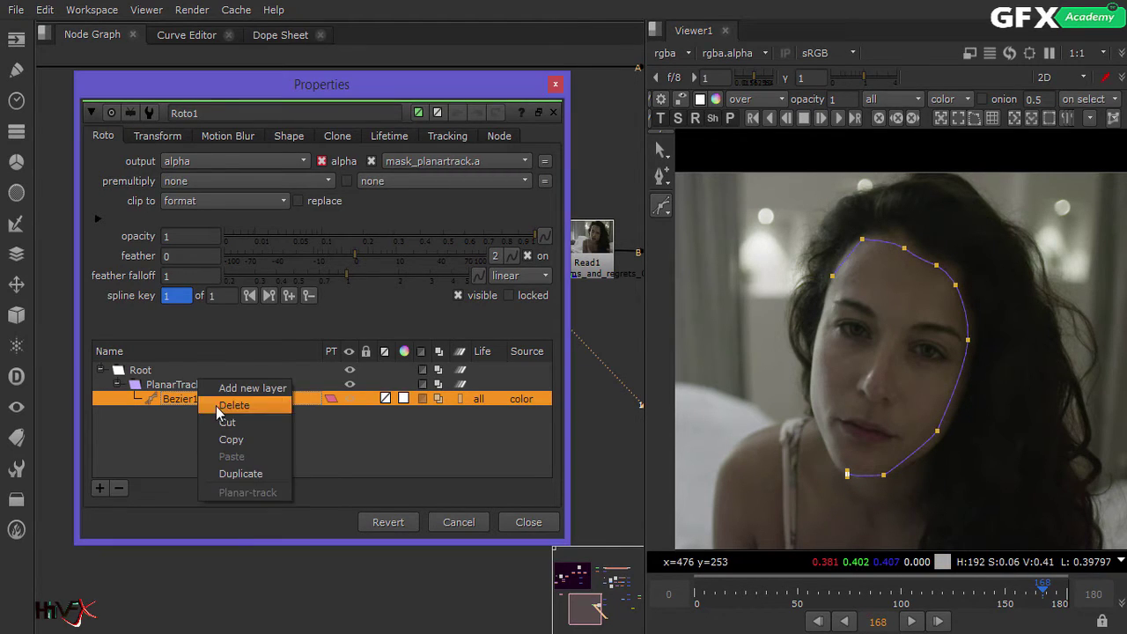
click(216, 405)
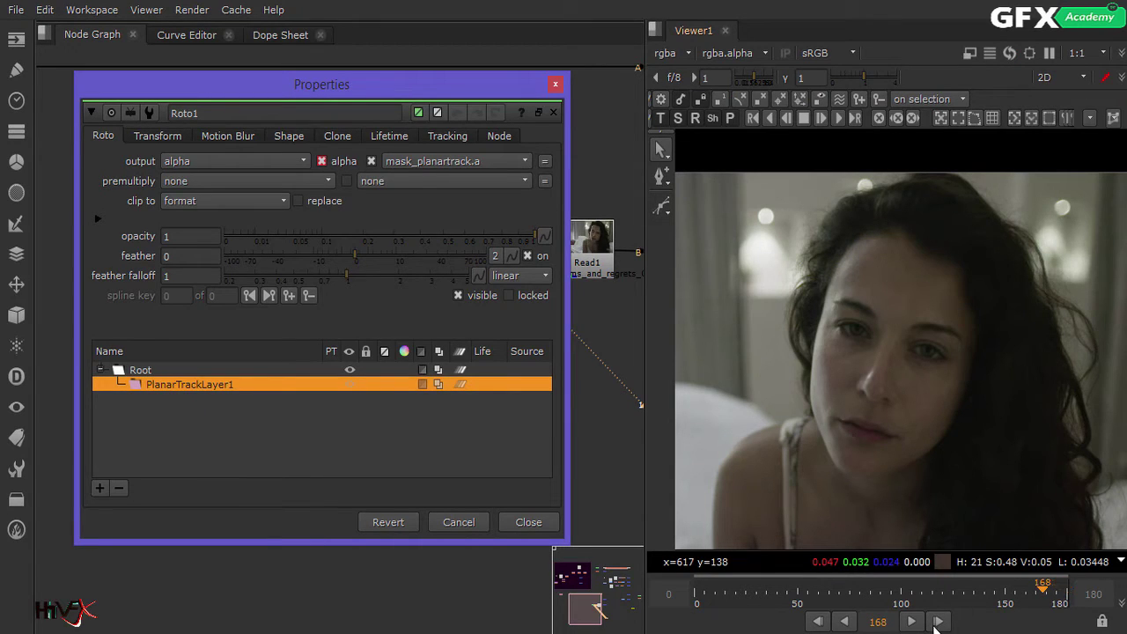
Go to the last frame, 180, and widen the viewer, with the face in view and the Properties window clear of it
click(938, 621)
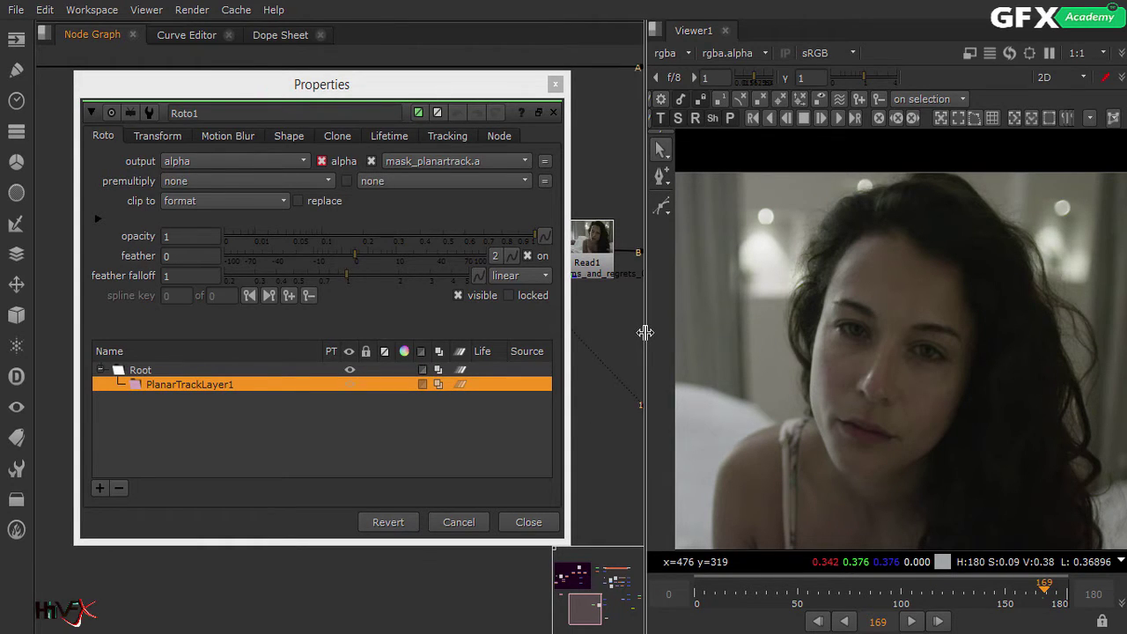
drag(644, 333, 521, 334)
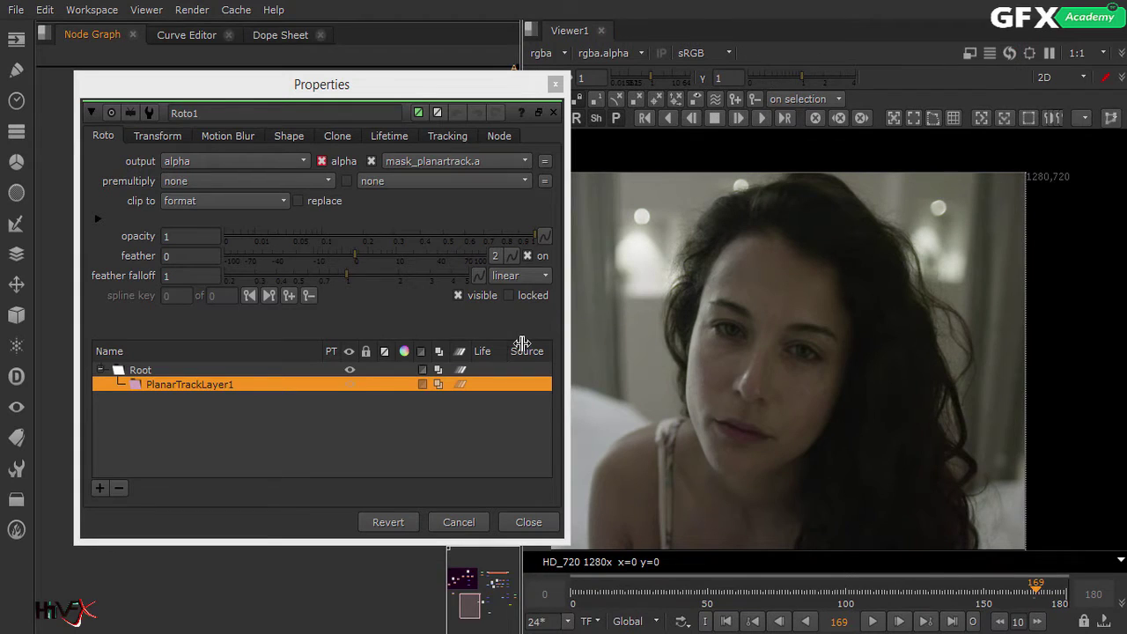
click(953, 622)
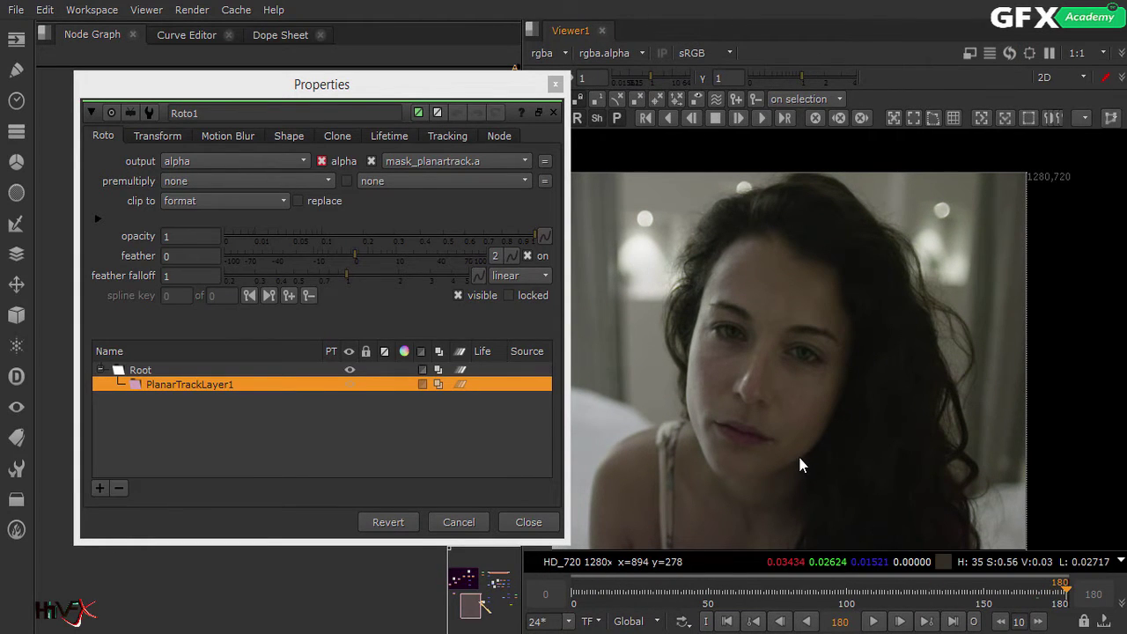
middle_drag(797, 454, 893, 450)
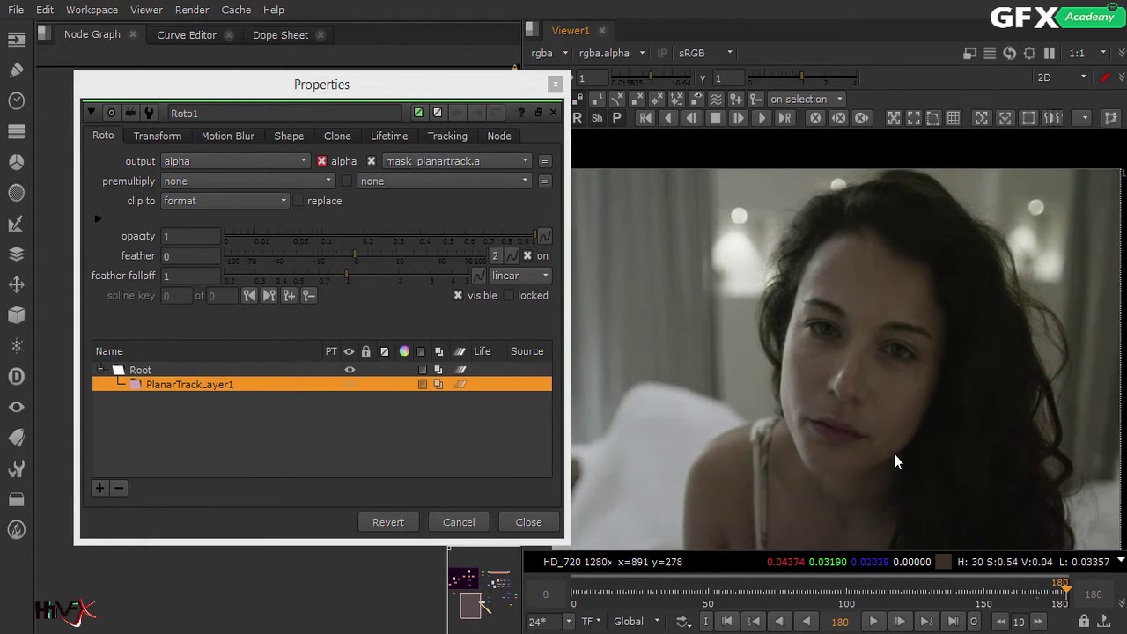
drag(460, 88, 355, 88)
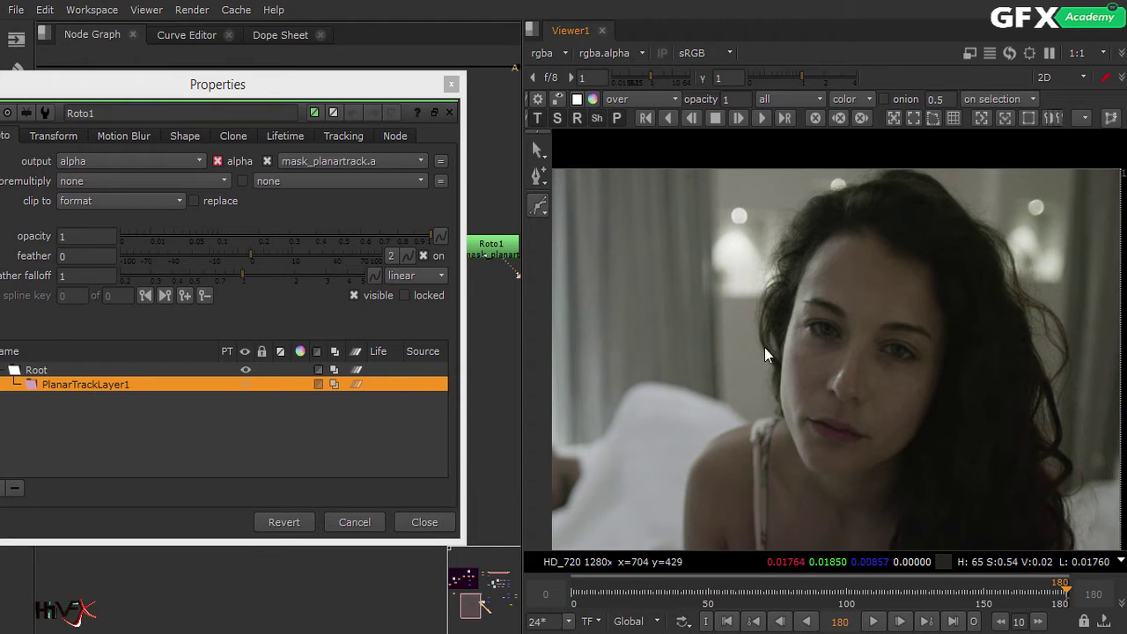
Draw a closed Bezier outline around the woman's face at frame 180, following the hairline, both cheeks and the chin
click(848, 238)
drag(820, 252, 807, 271)
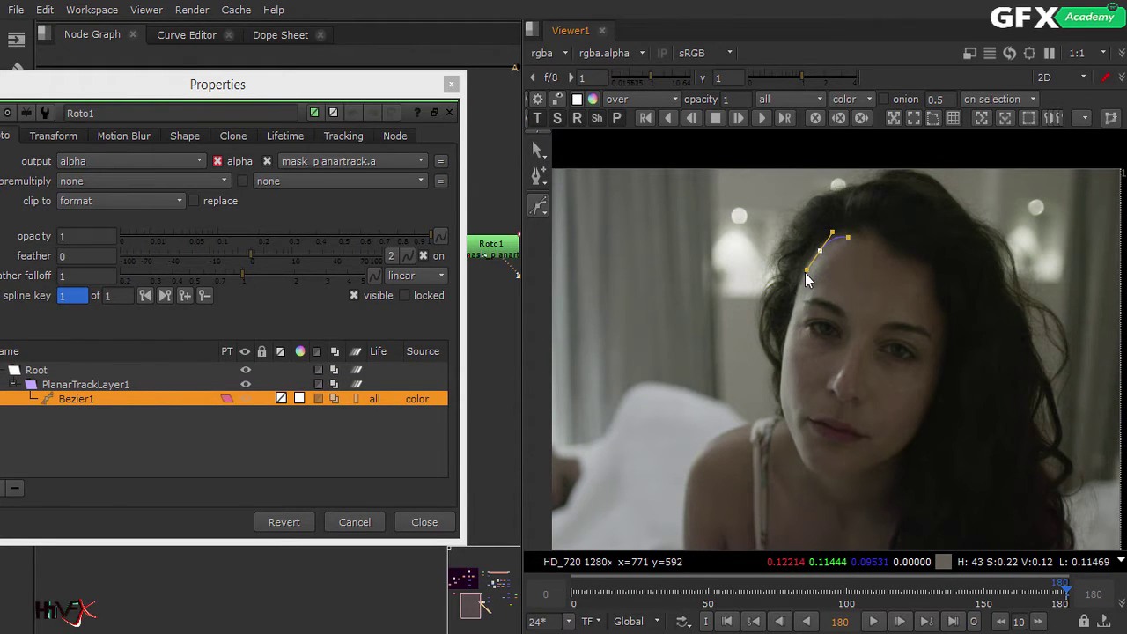
drag(785, 339, 778, 357)
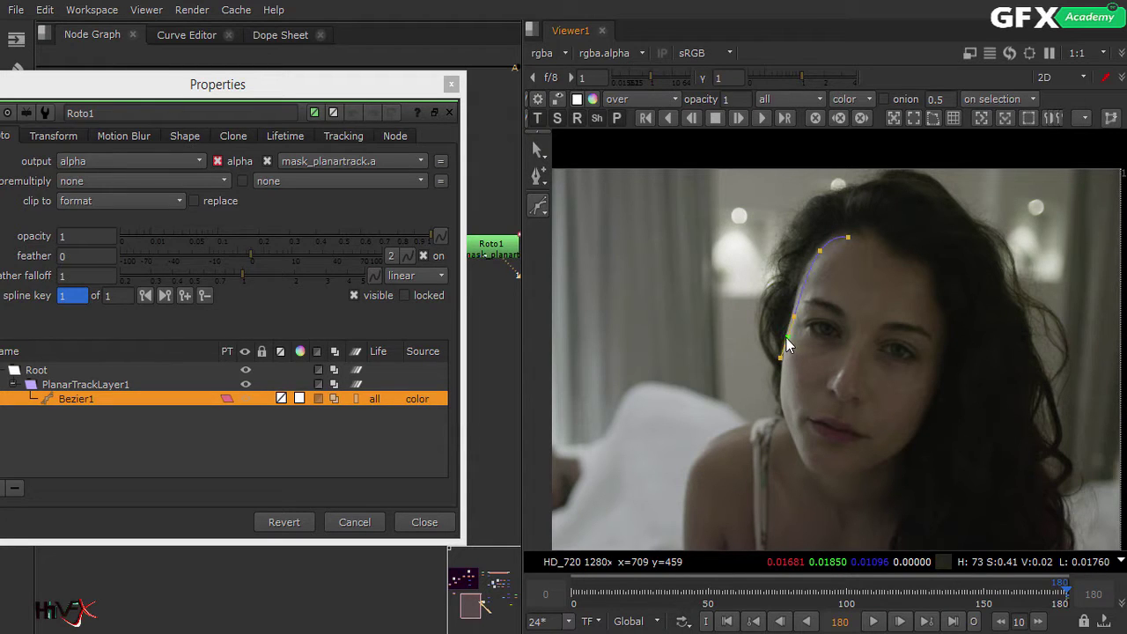
click(791, 432)
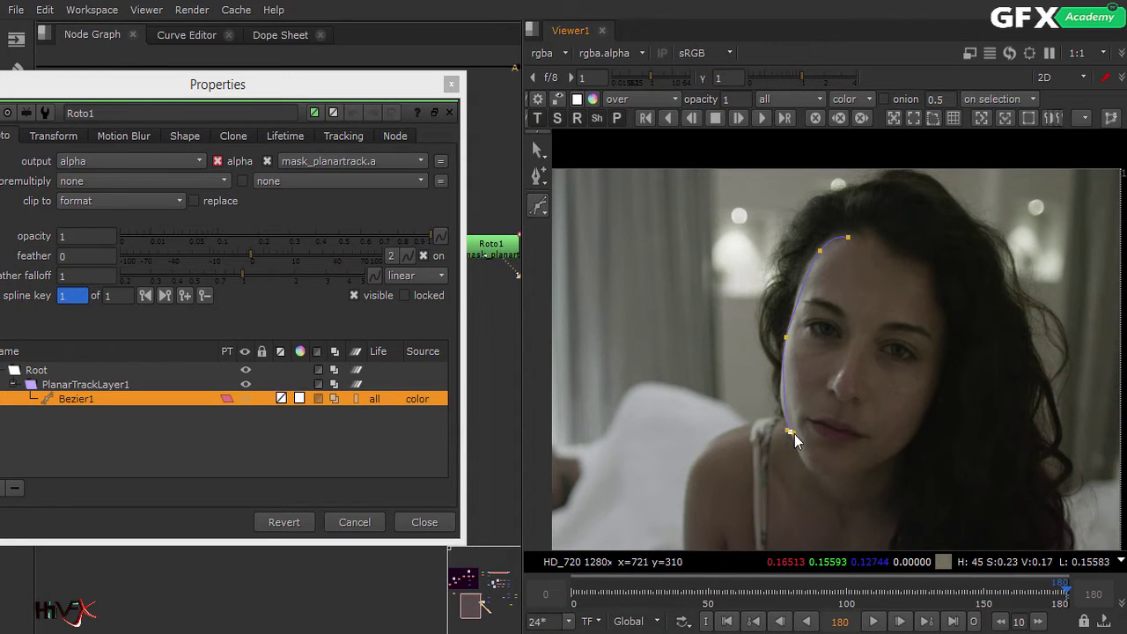
click(809, 469)
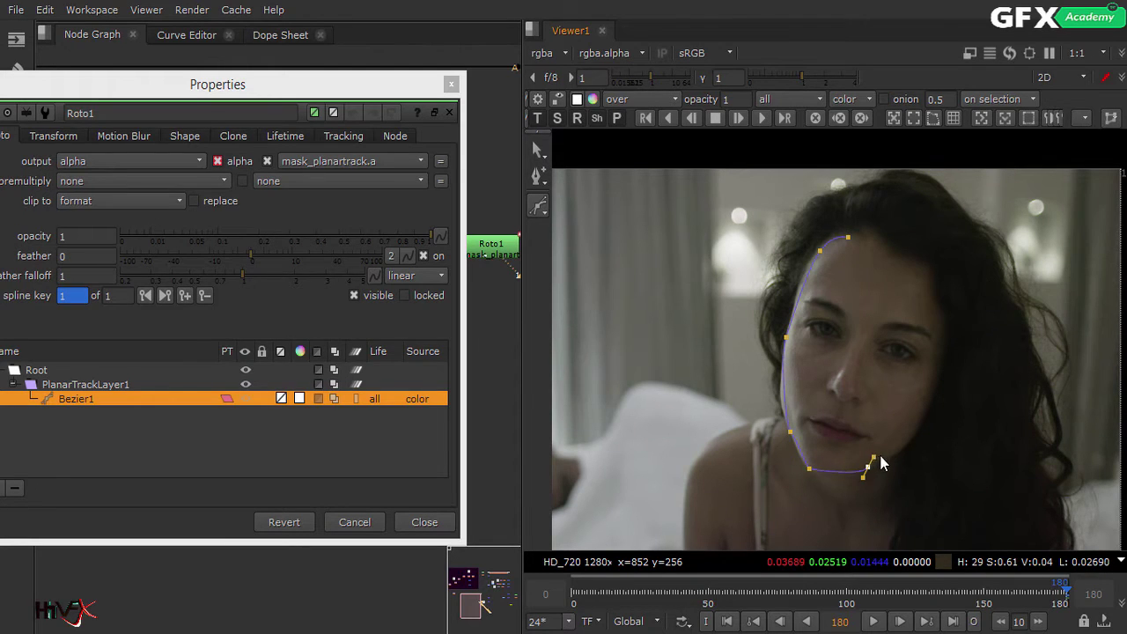
drag(881, 458, 892, 452)
drag(931, 391, 939, 372)
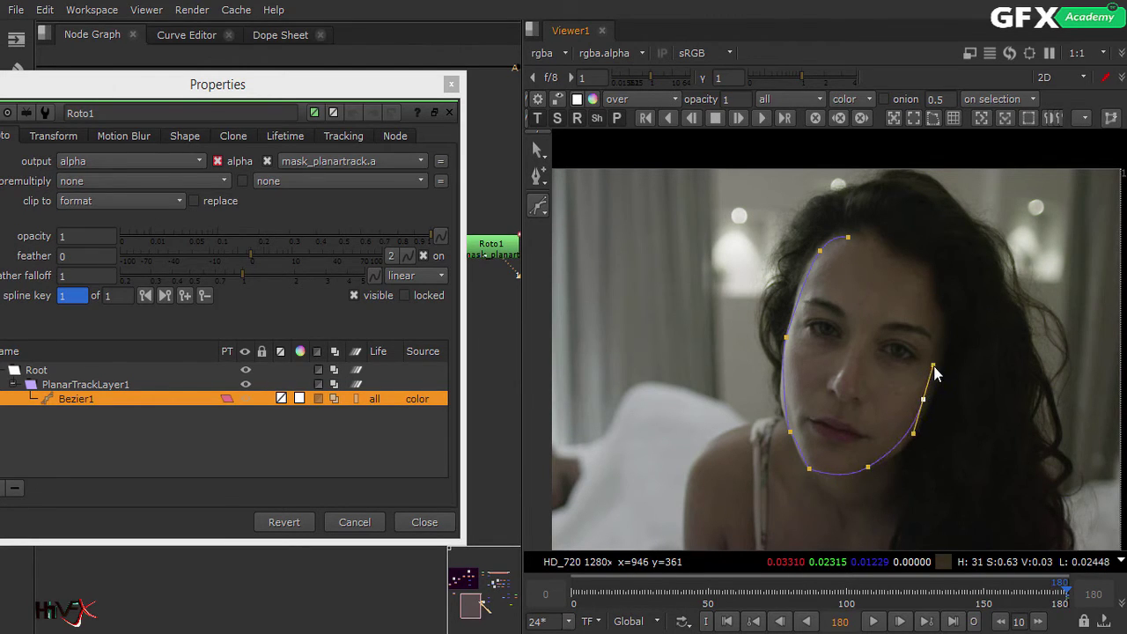
click(930, 310)
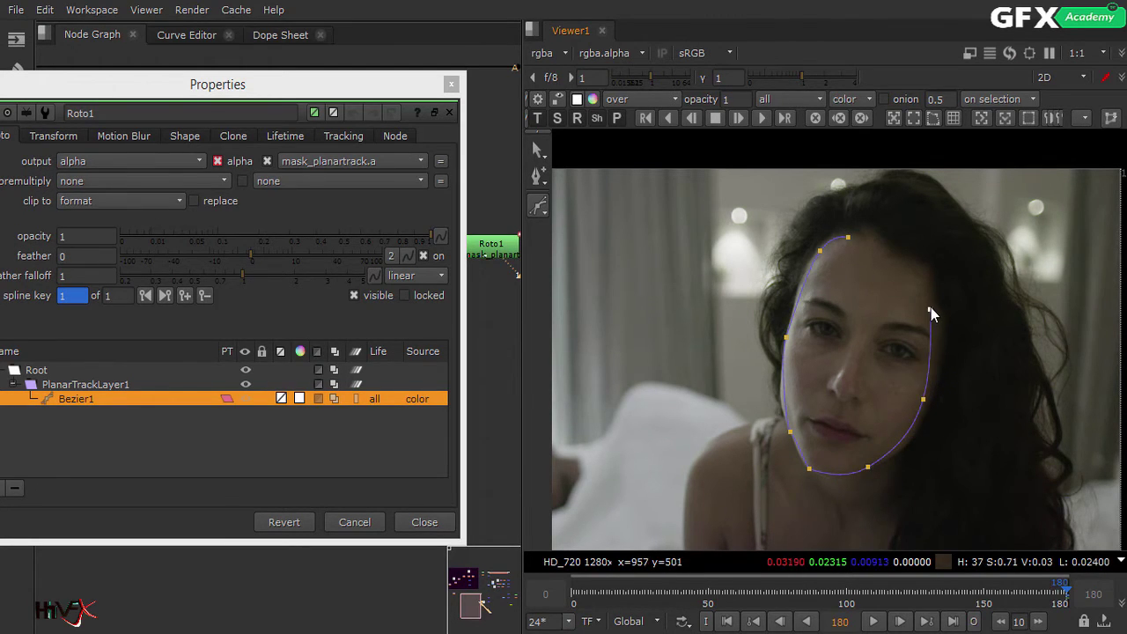
click(873, 251)
click(848, 239)
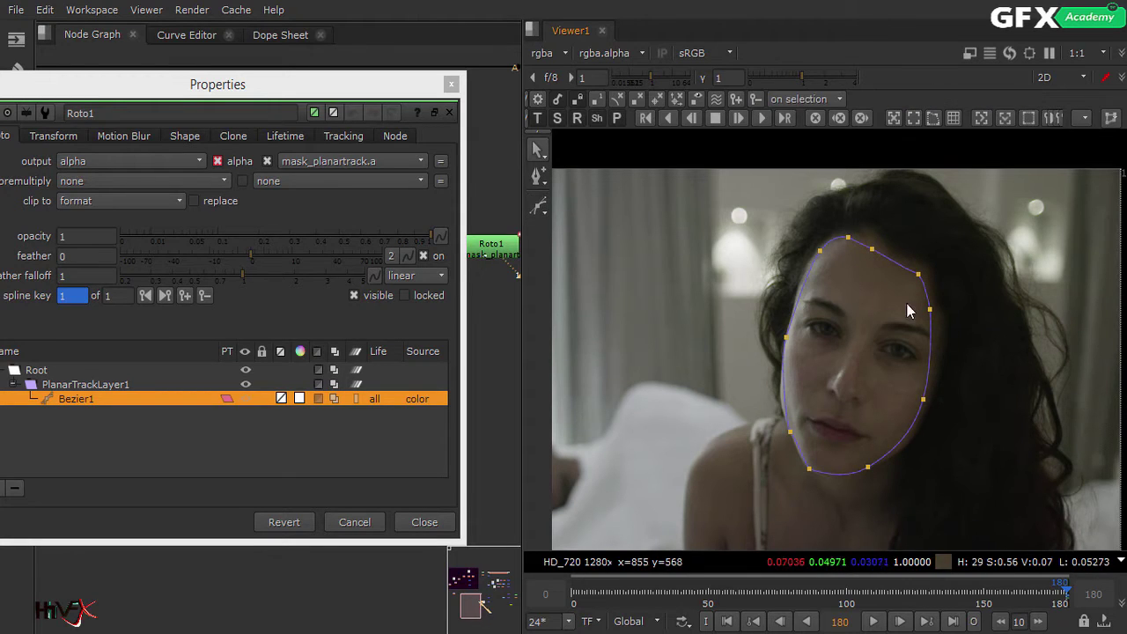
Move the outline's chin, far cheek and far temple points slightly outward to fit the edge of the face
click(871, 466)
drag(872, 468, 877, 464)
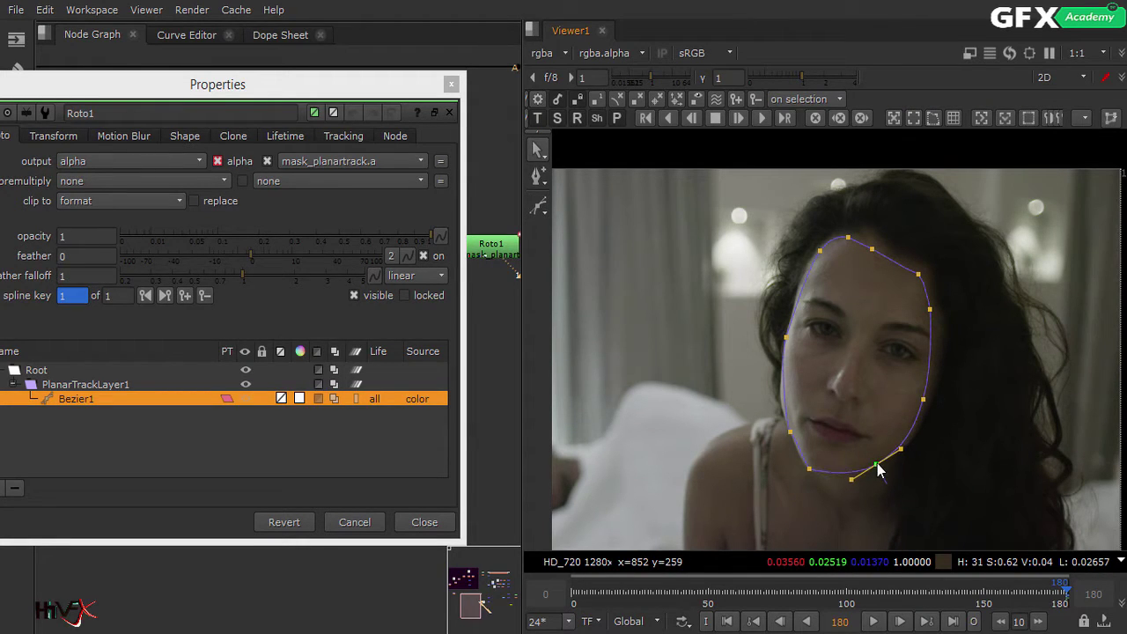
click(924, 398)
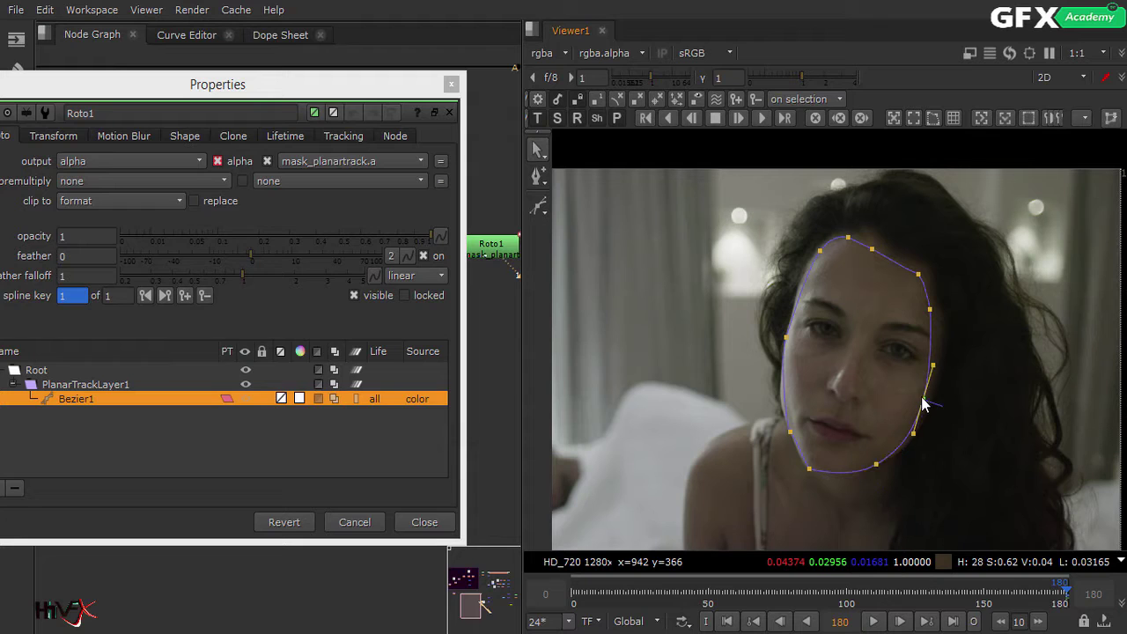
click(932, 311)
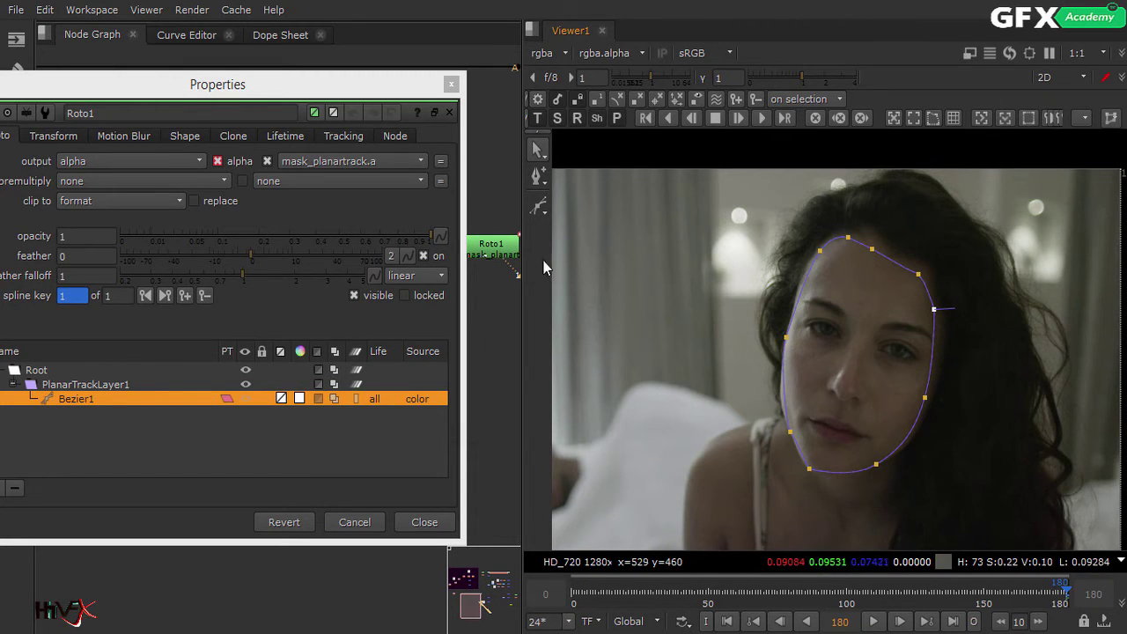
Add a point on the near cheek of the outline and adjust the jaw and chin points to the face contour
click(540, 175)
click(784, 393)
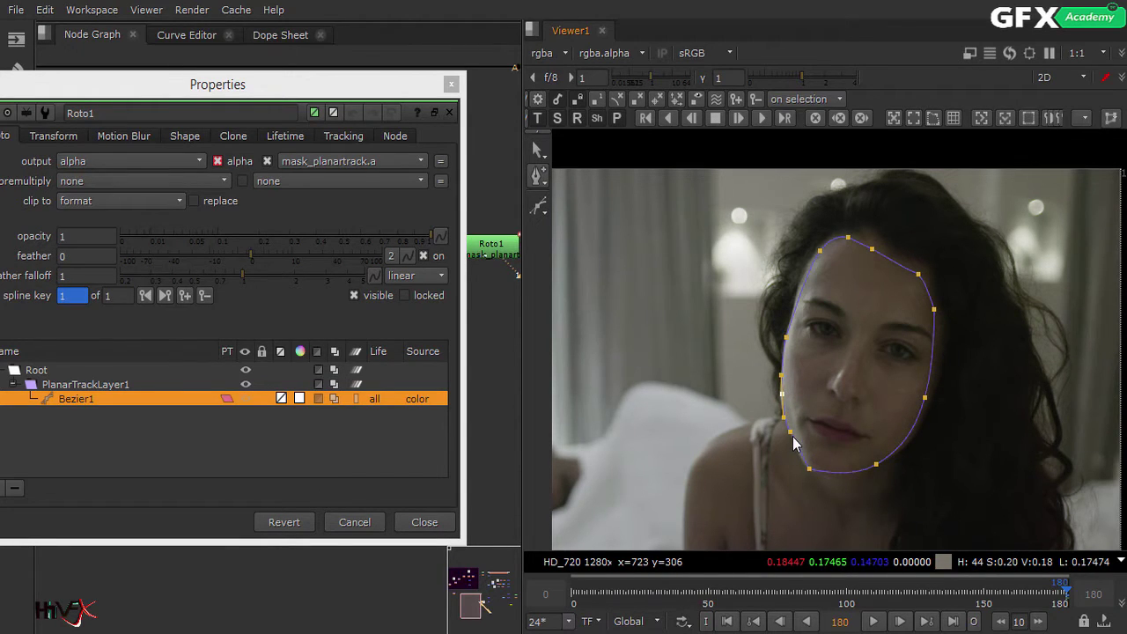
drag(813, 474, 824, 474)
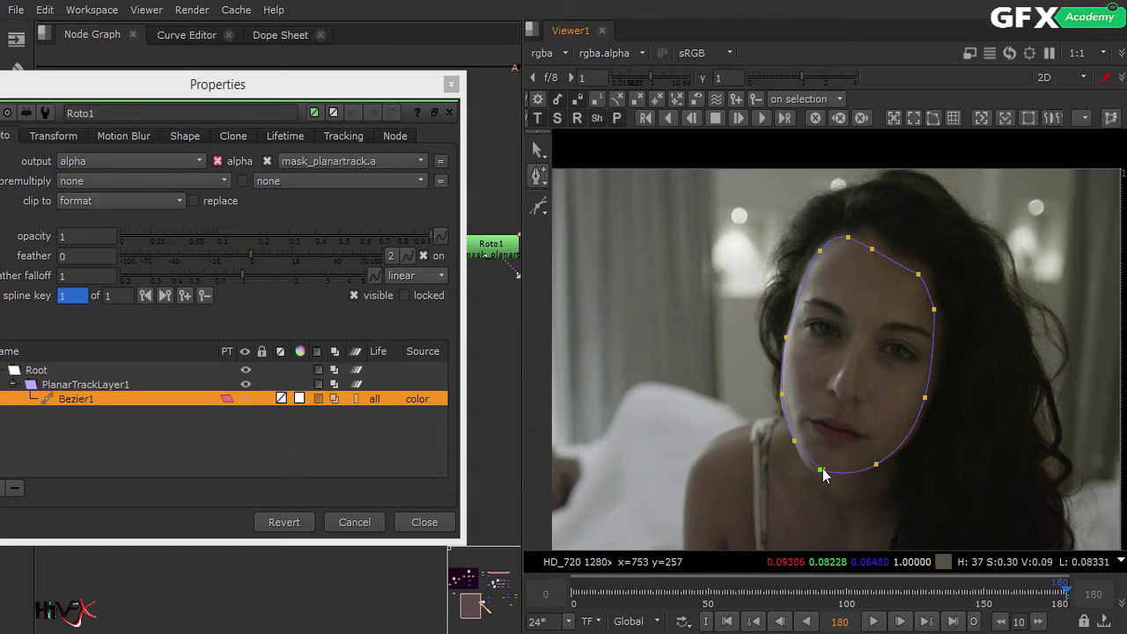
click(876, 467)
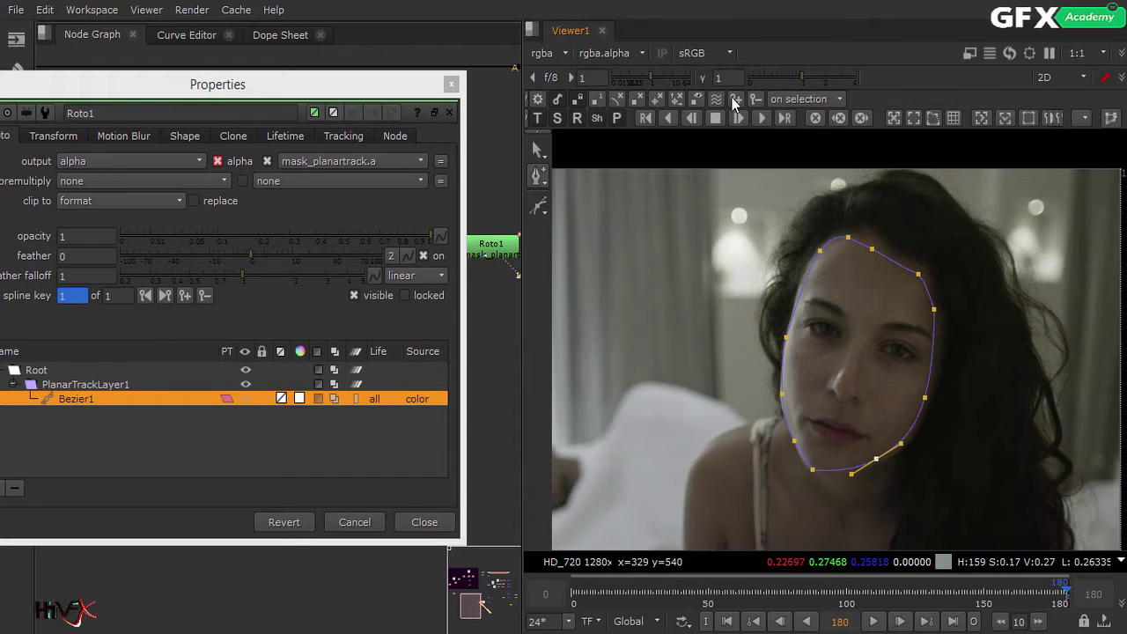
Planar-track the face outline backwards from frame 180, keeping the progress window off the viewer, and stop tracking at frame 31
click(667, 119)
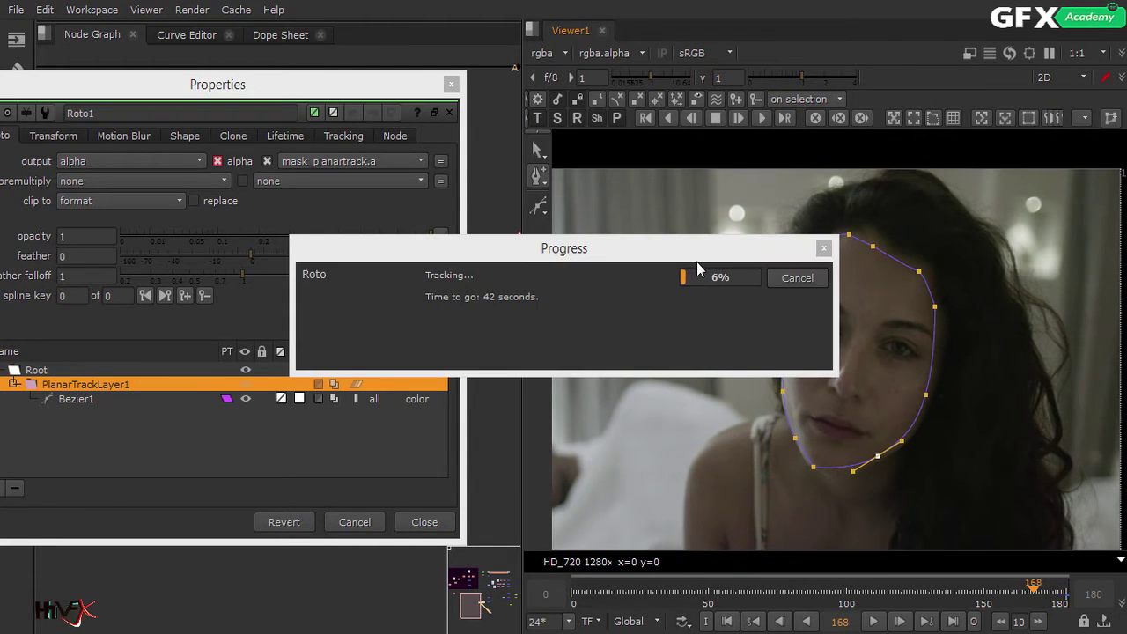
drag(696, 261, 381, 326)
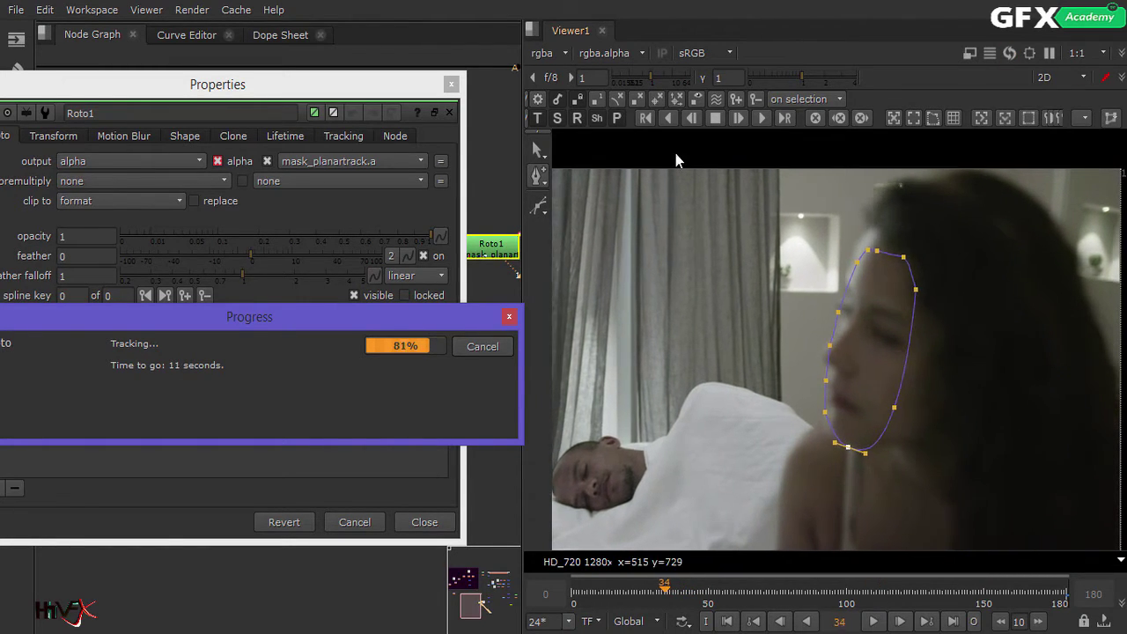
click(715, 119)
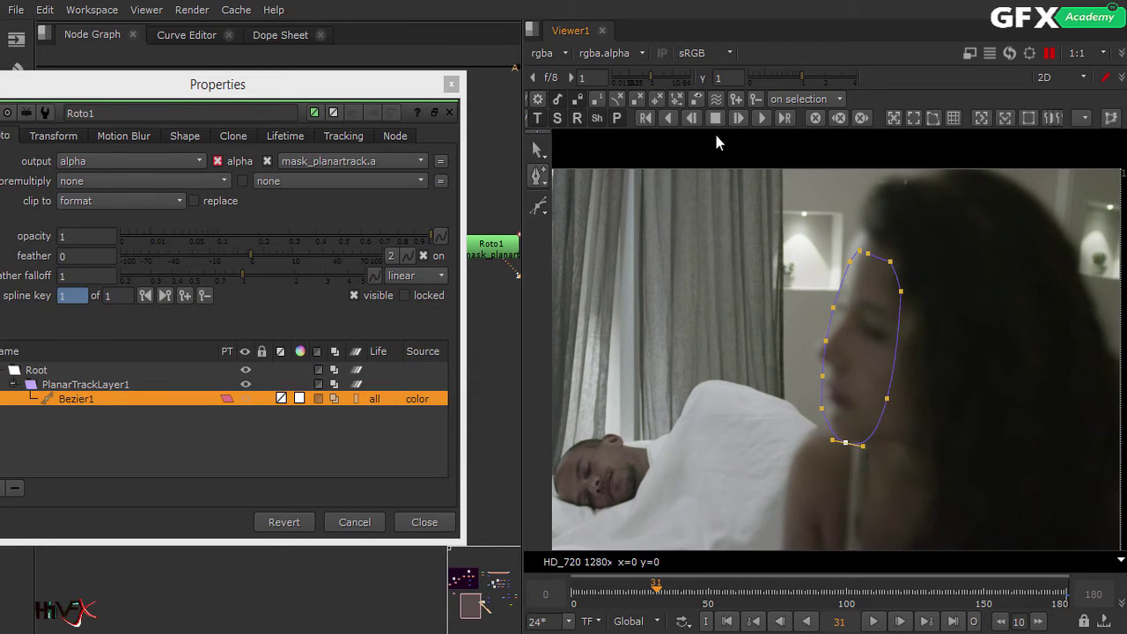
Scrub and play through the tracked range to check the outline's motion, finishing on frame 180
drag(661, 598, 818, 604)
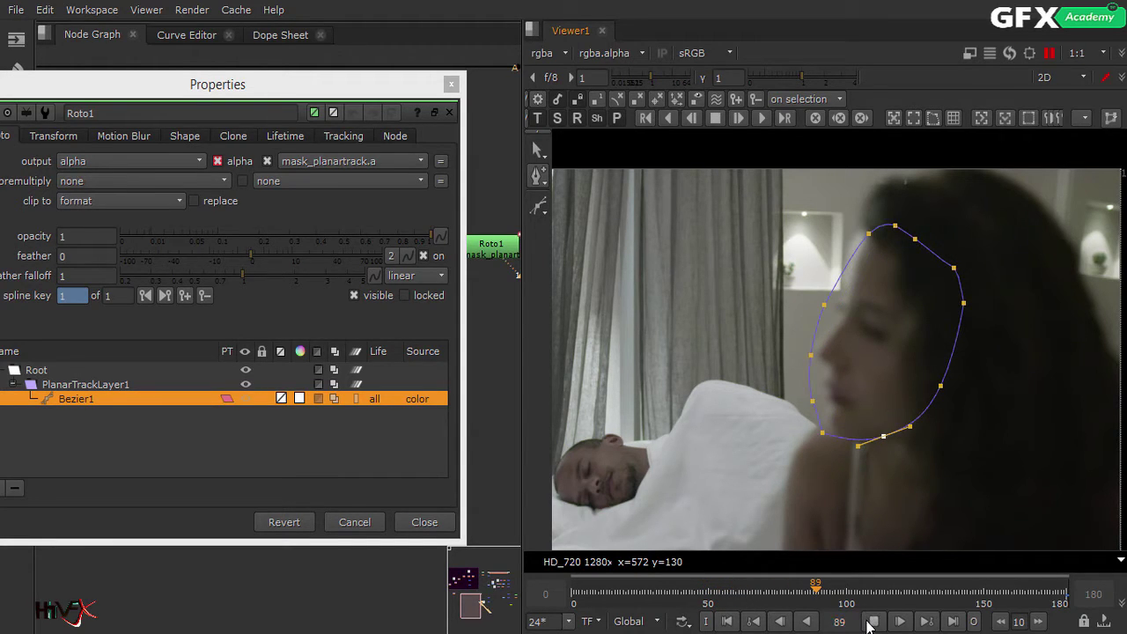
click(870, 624)
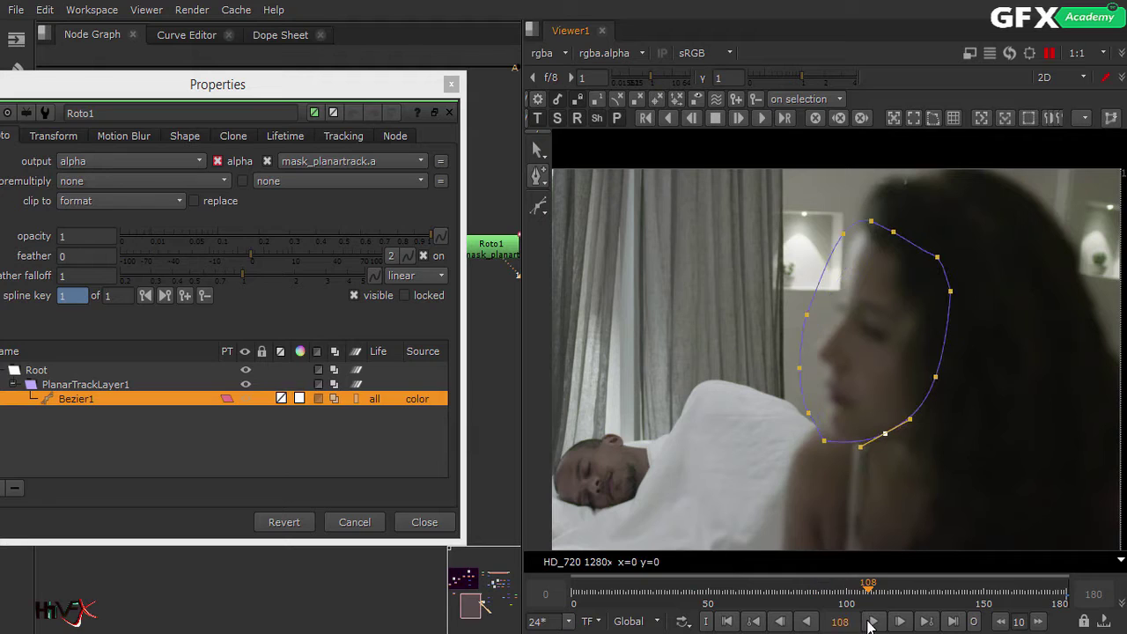
click(816, 603)
click(843, 598)
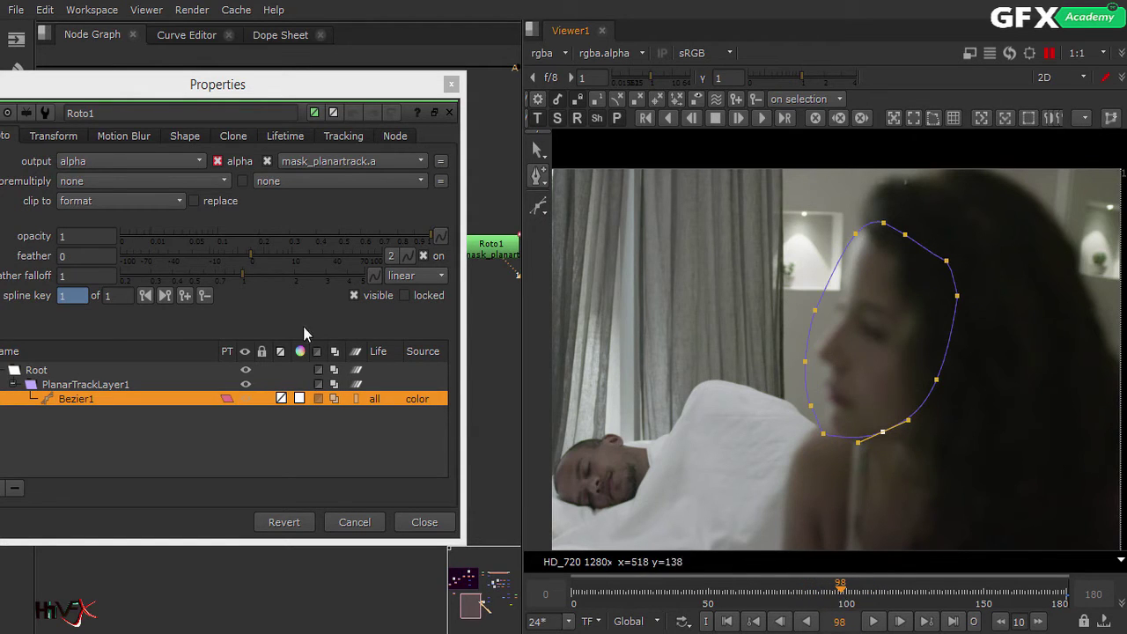
click(767, 589)
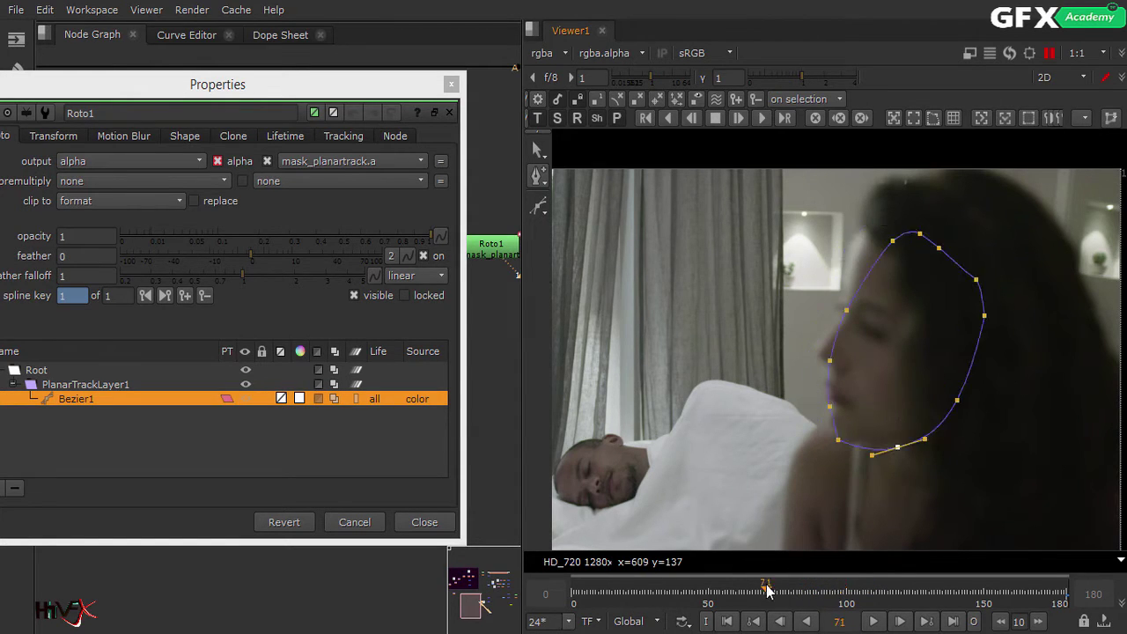
click(808, 590)
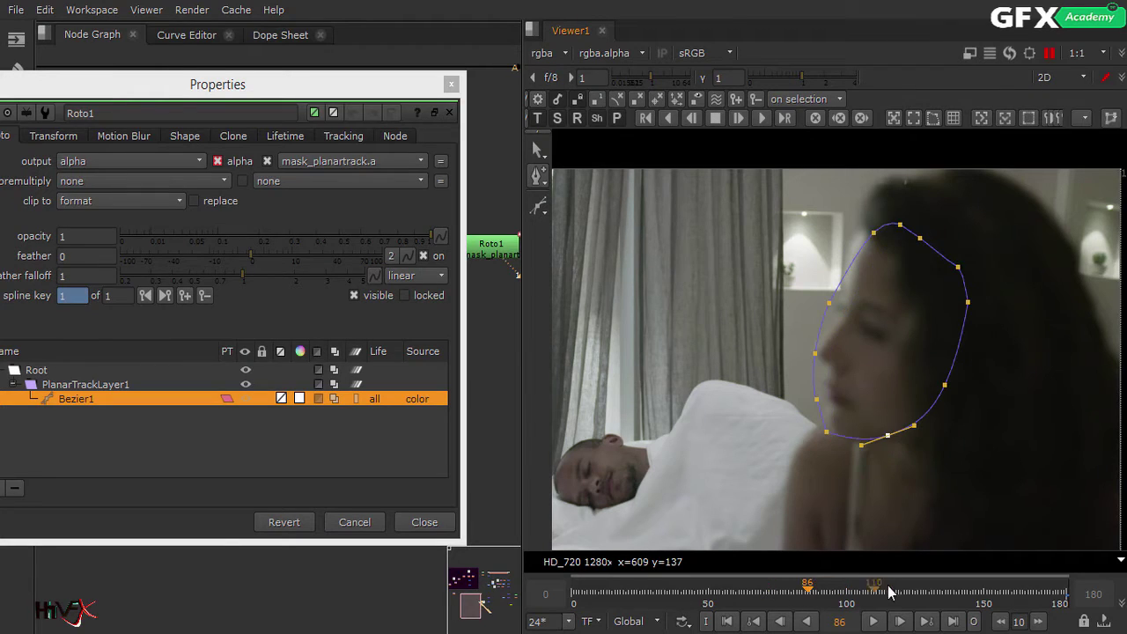
click(952, 621)
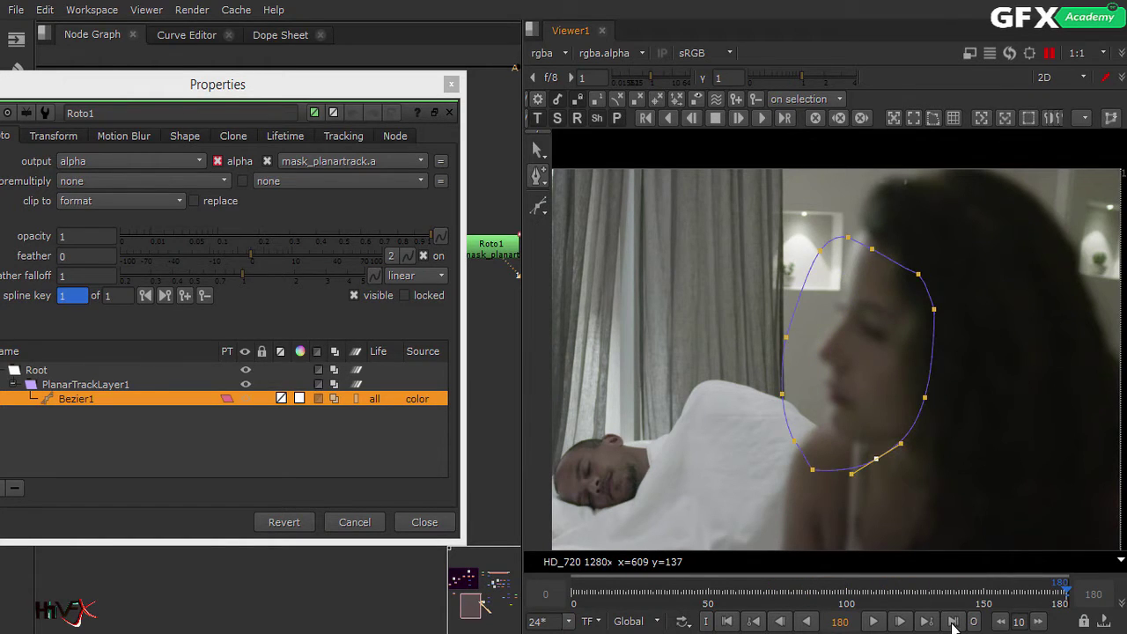
Unpause the viewer and check the outline against the face from frame 128 back to the early frames
click(1049, 54)
click(924, 608)
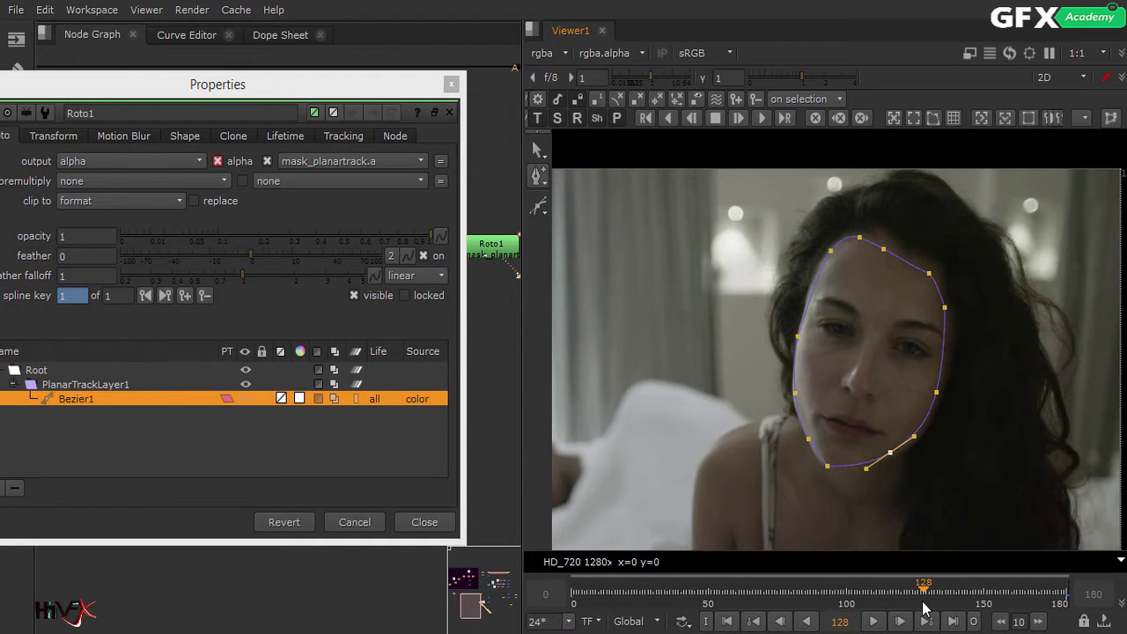
click(848, 588)
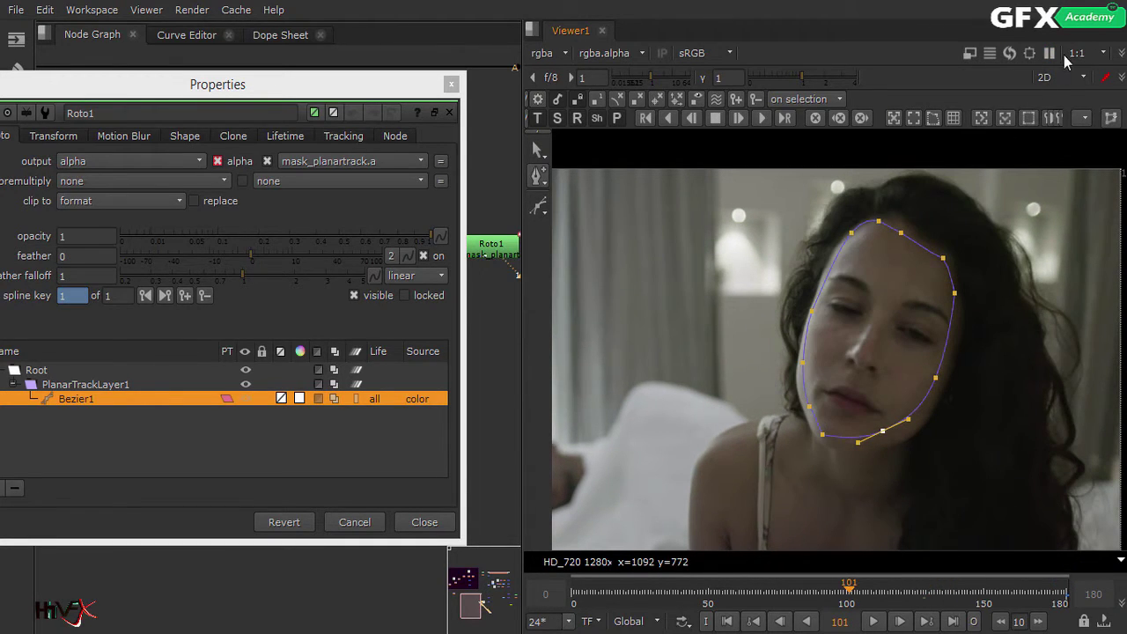
click(801, 588)
drag(801, 588, 672, 590)
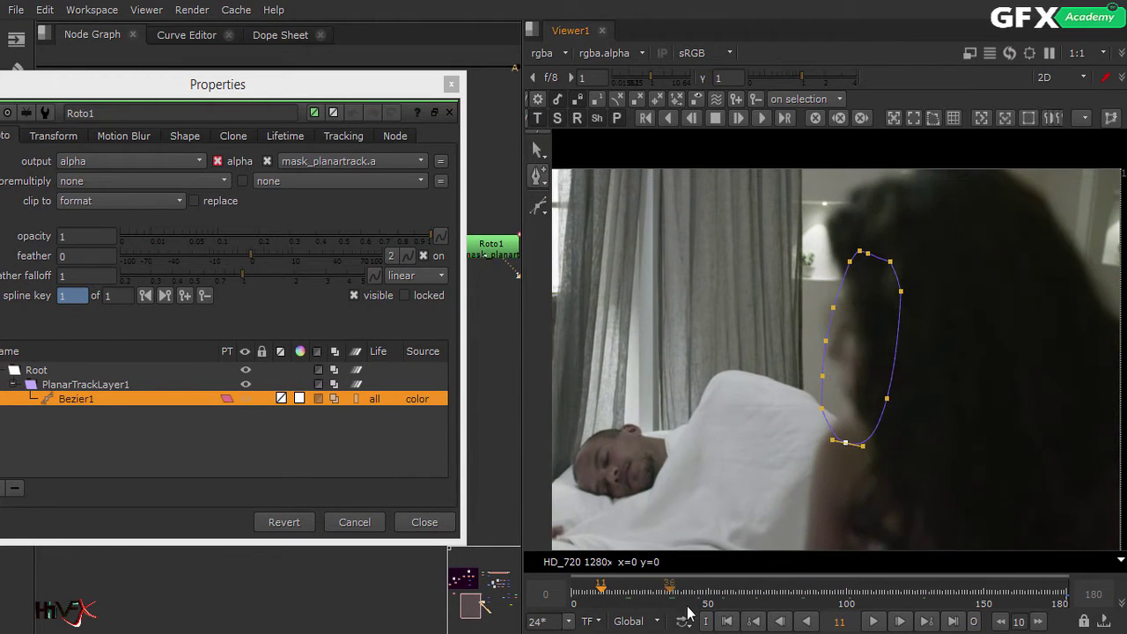
At frame 60, move the outline's far lower cheek point slightly outward to the edge of the face
click(721, 596)
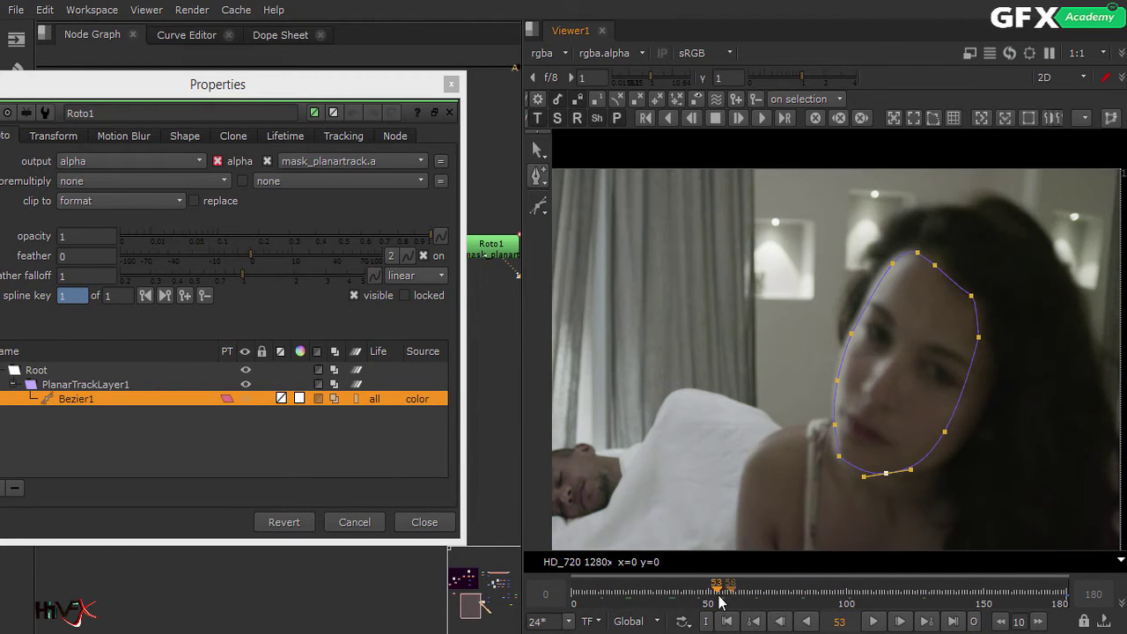
drag(707, 596, 738, 606)
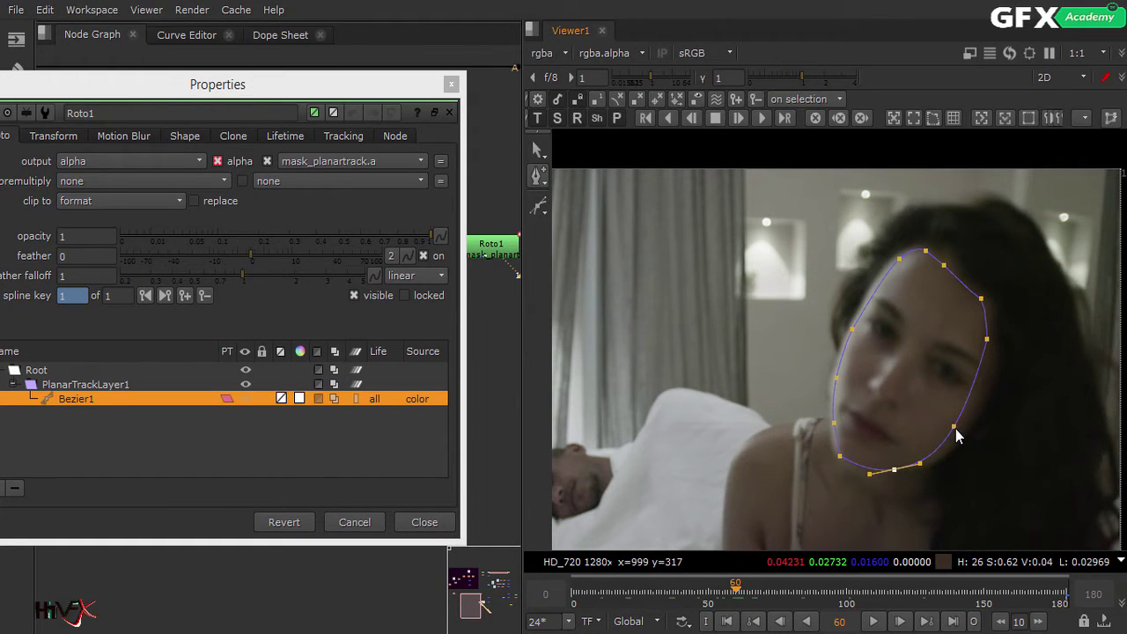
drag(957, 432, 967, 432)
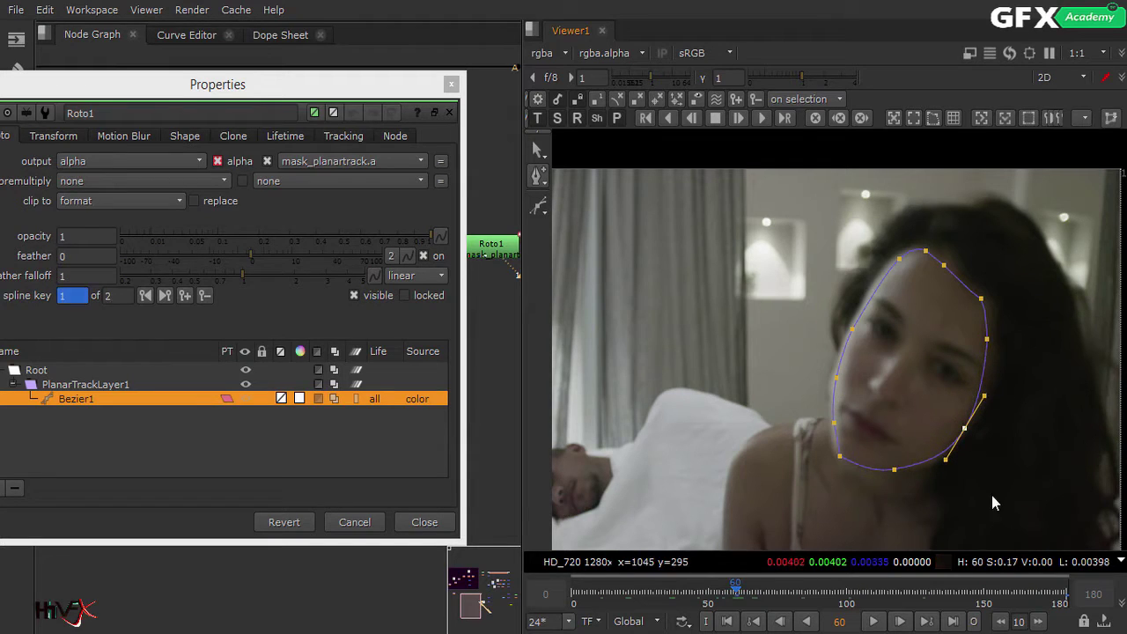
Check the face outline against the footage at frame 180, around frame 60 and through the earlier frames
click(952, 621)
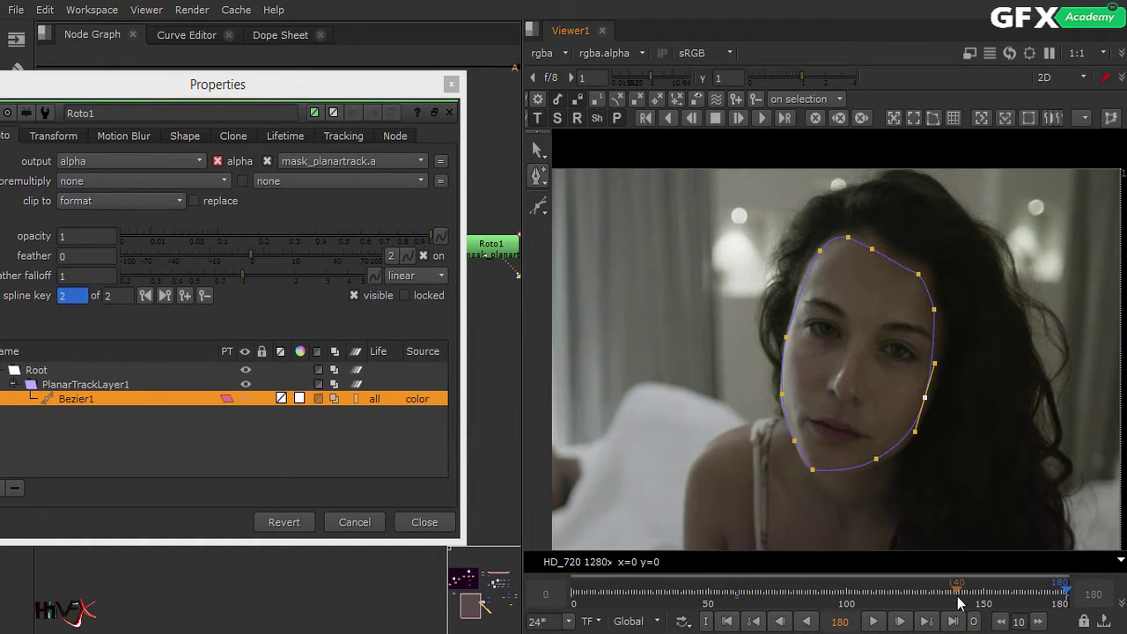
drag(960, 601, 806, 612)
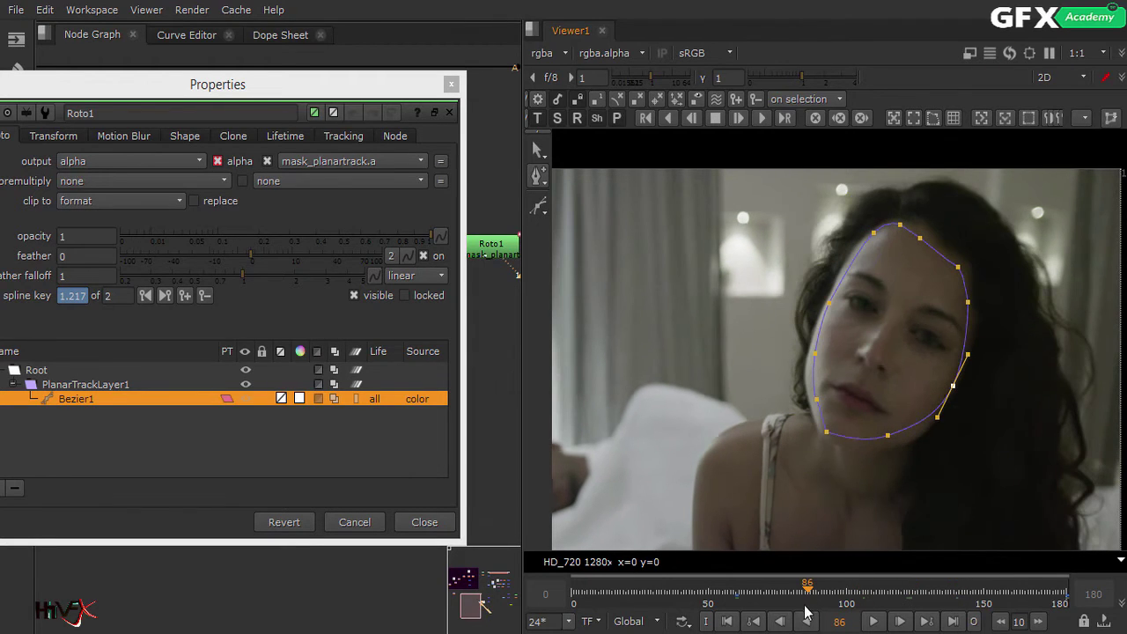
click(752, 596)
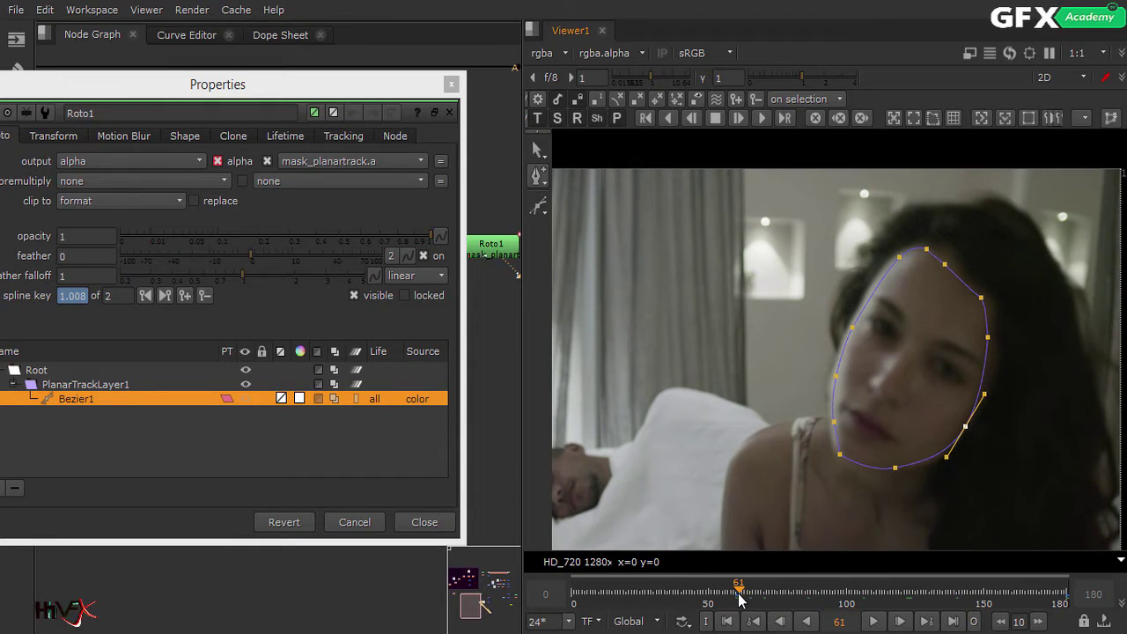
click(778, 621)
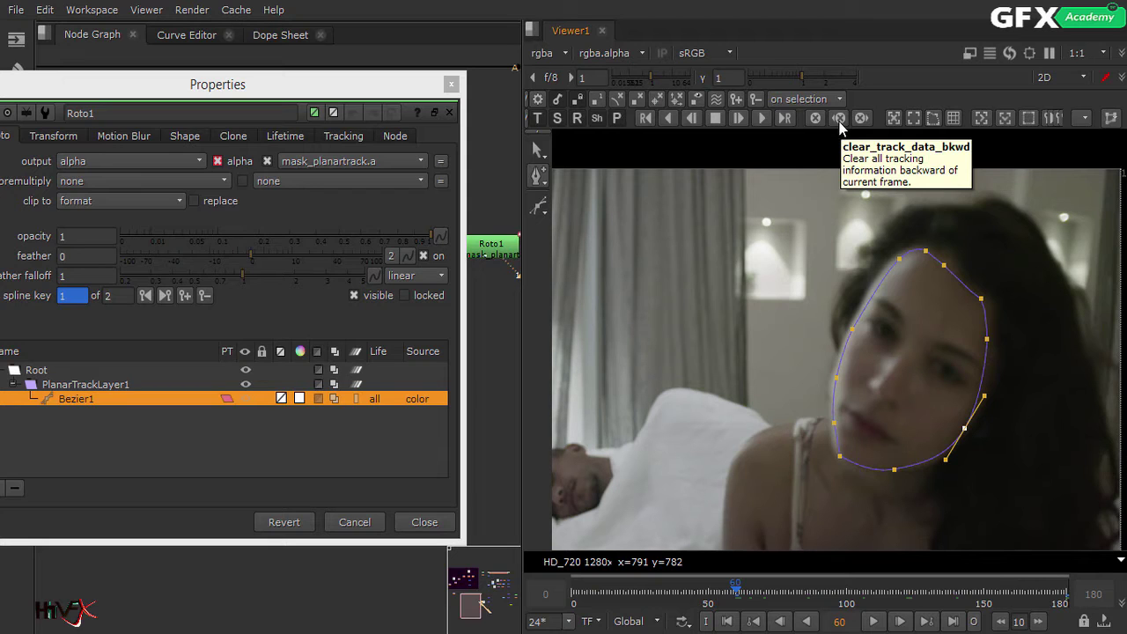
click(564, 588)
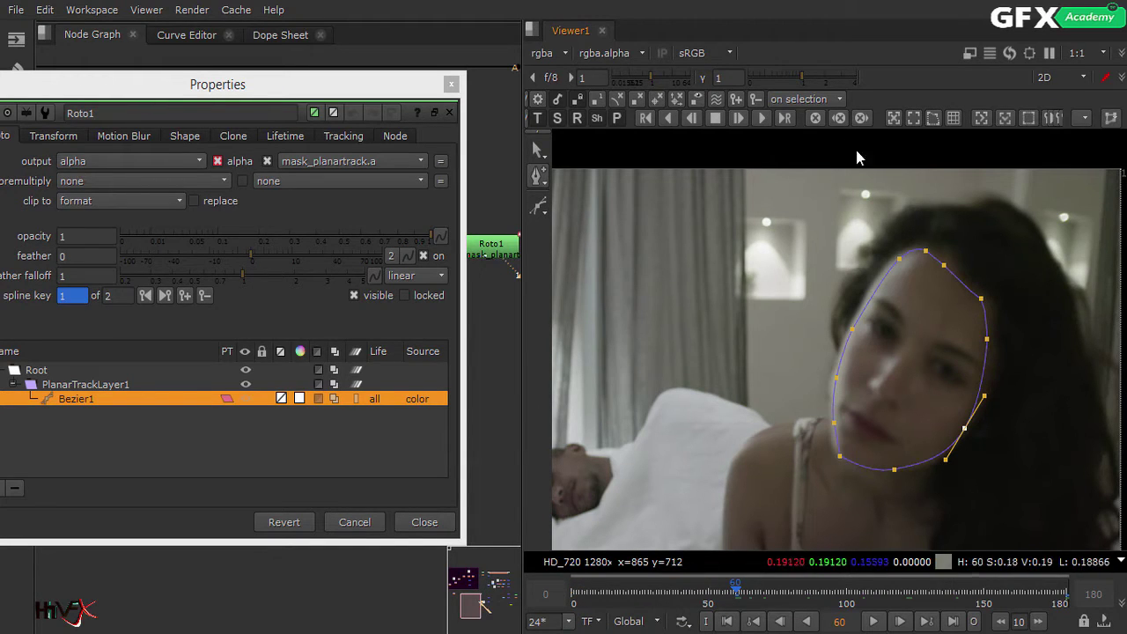
click(686, 598)
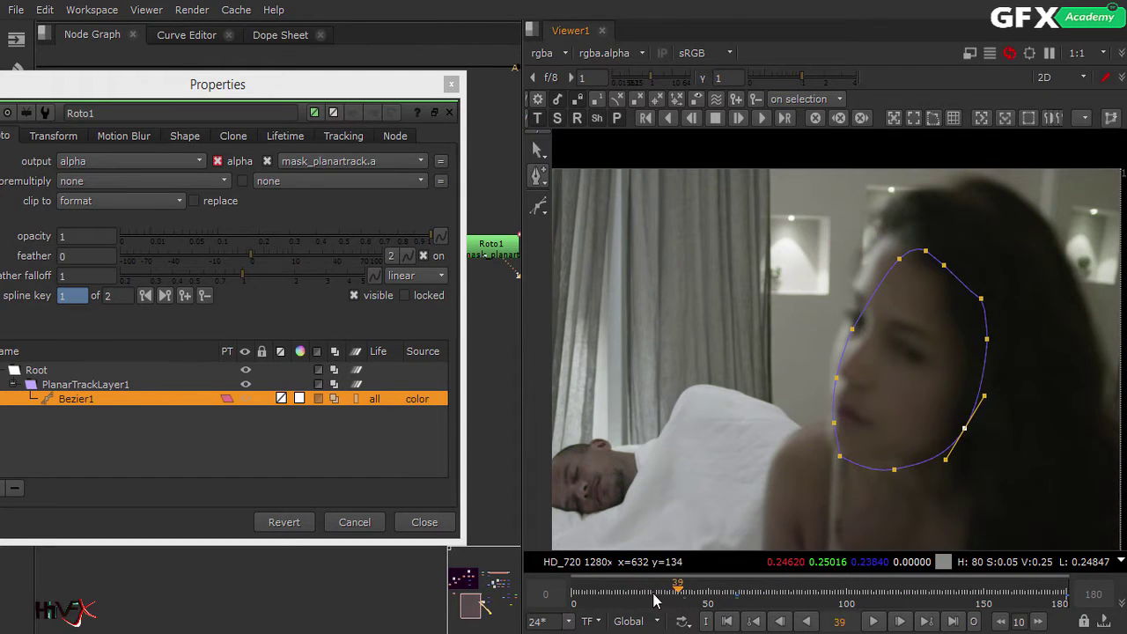
click(595, 606)
drag(596, 606, 805, 607)
drag(889, 616, 742, 622)
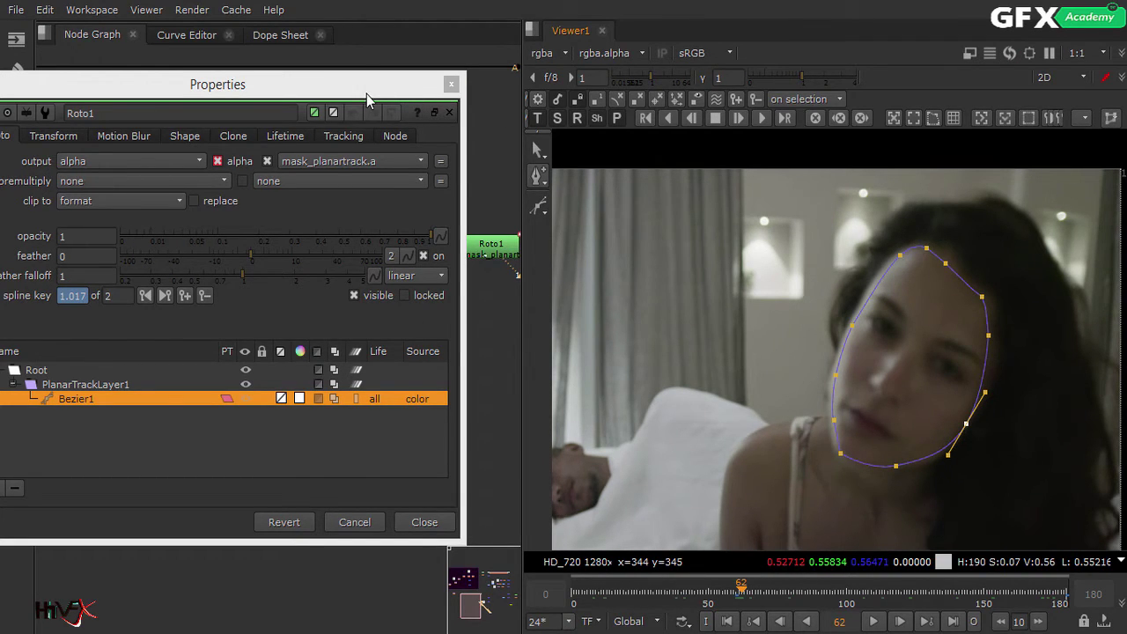
Close the face roto's properties and move the Roto1 node farther away from the Read1 node
drag(368, 99, 468, 81)
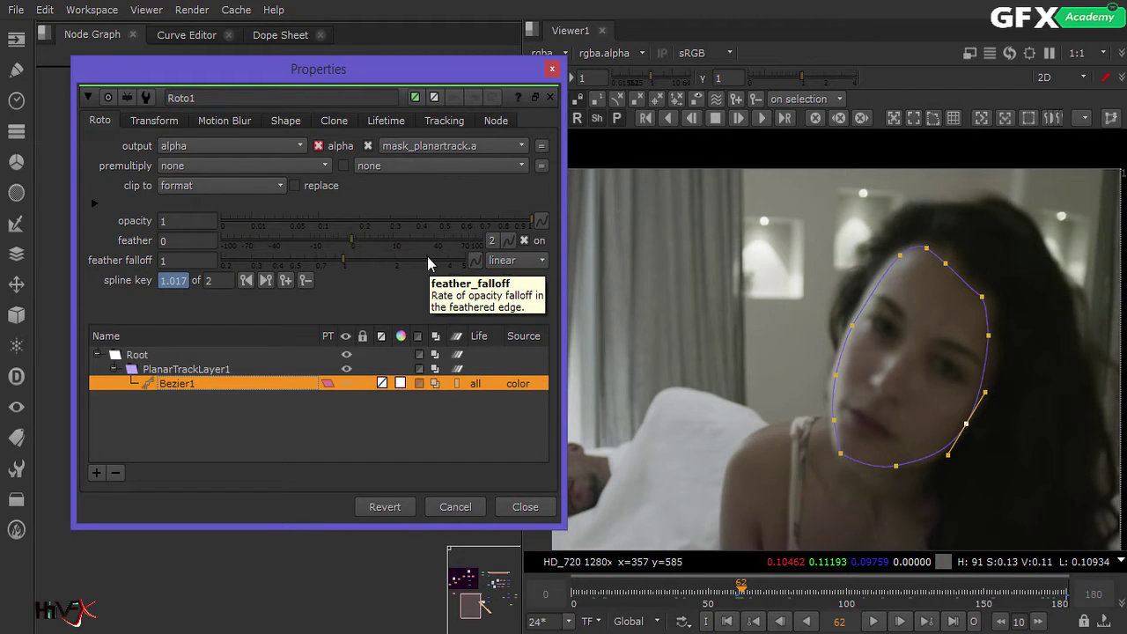
click(553, 67)
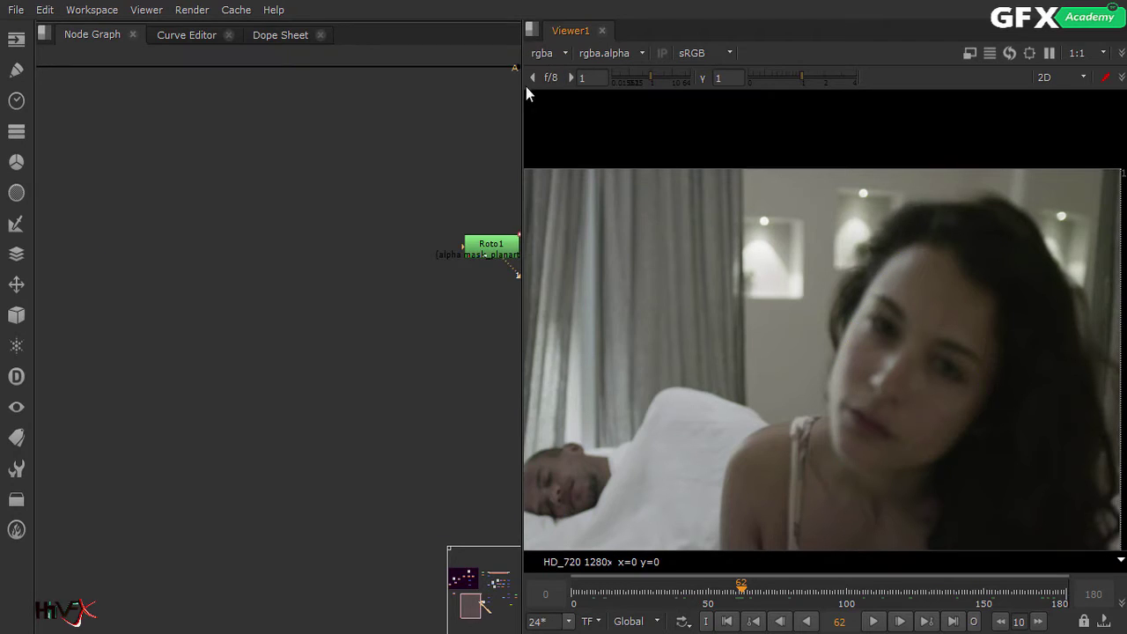
key(f)
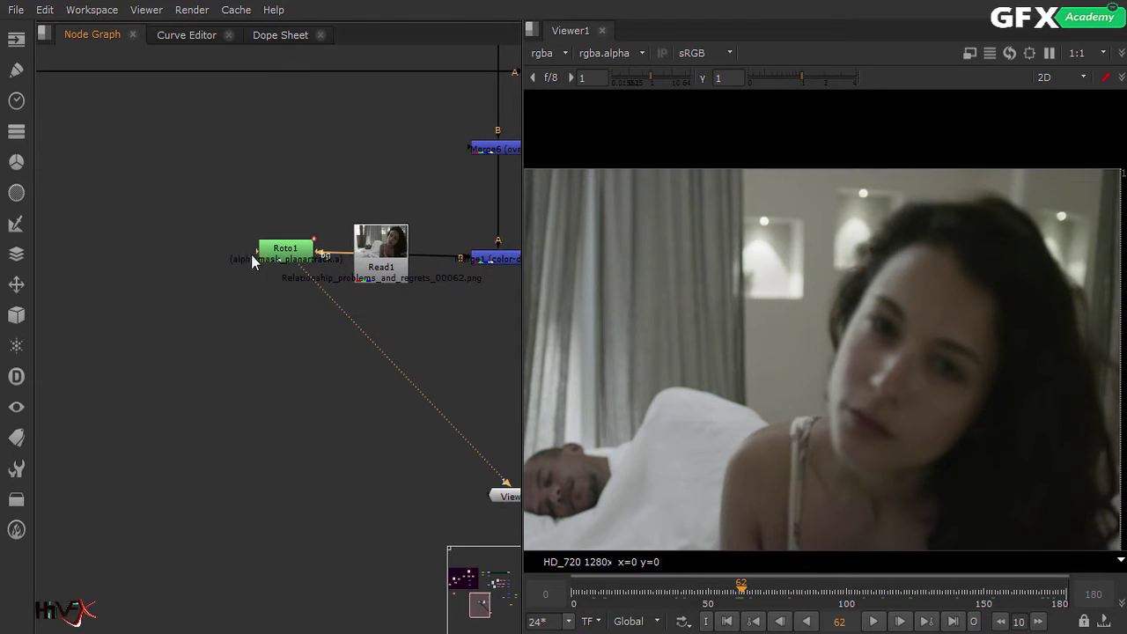
click(282, 248)
drag(281, 248, 239, 208)
Add a second roto node below Roto1 and connect its background input to Read1
click(230, 283)
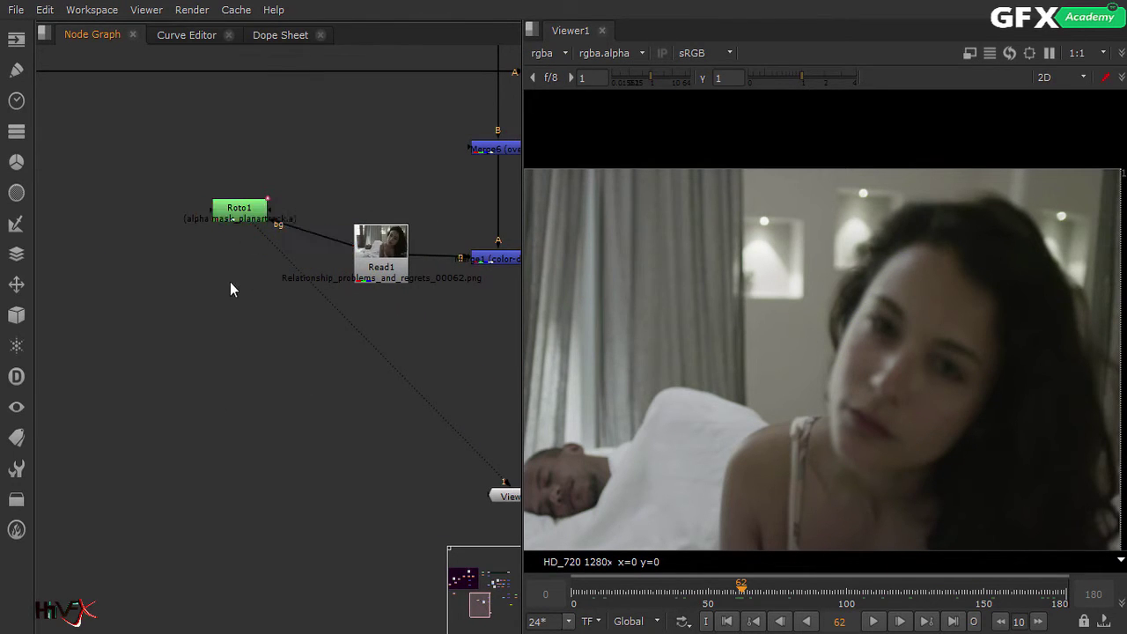
key(Tab)
key(Return)
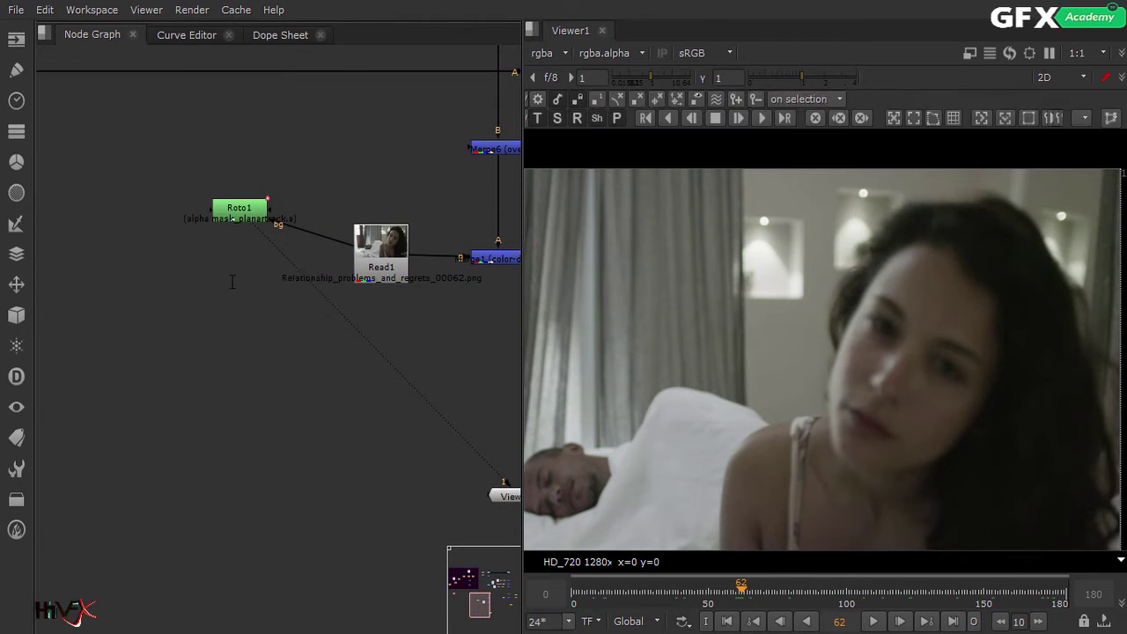
drag(491, 167, 636, 189)
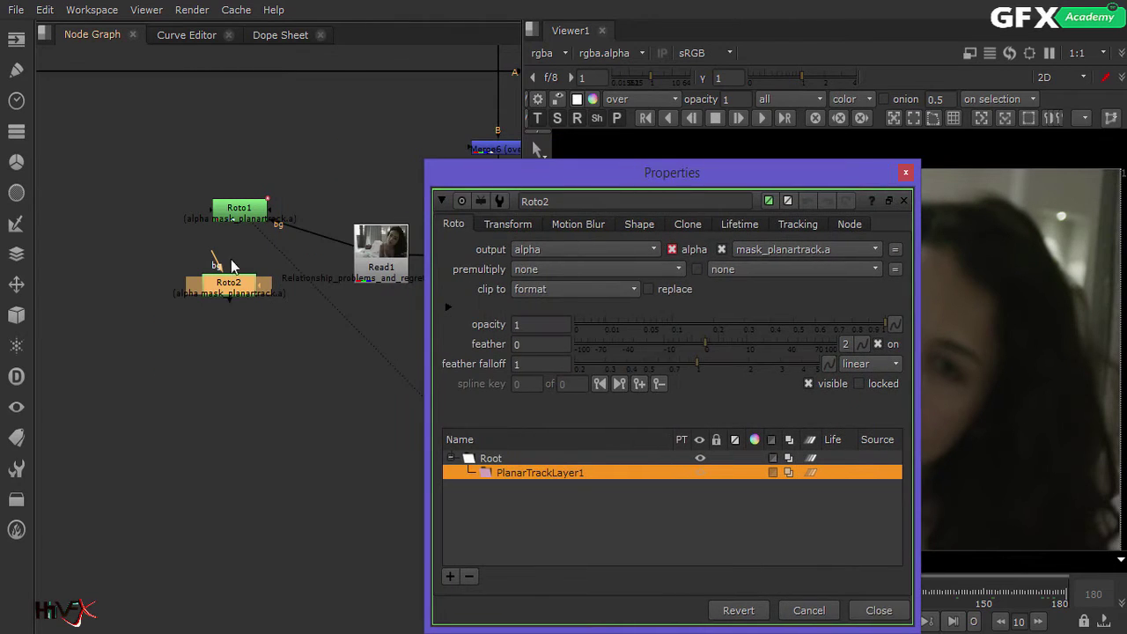
click(234, 263)
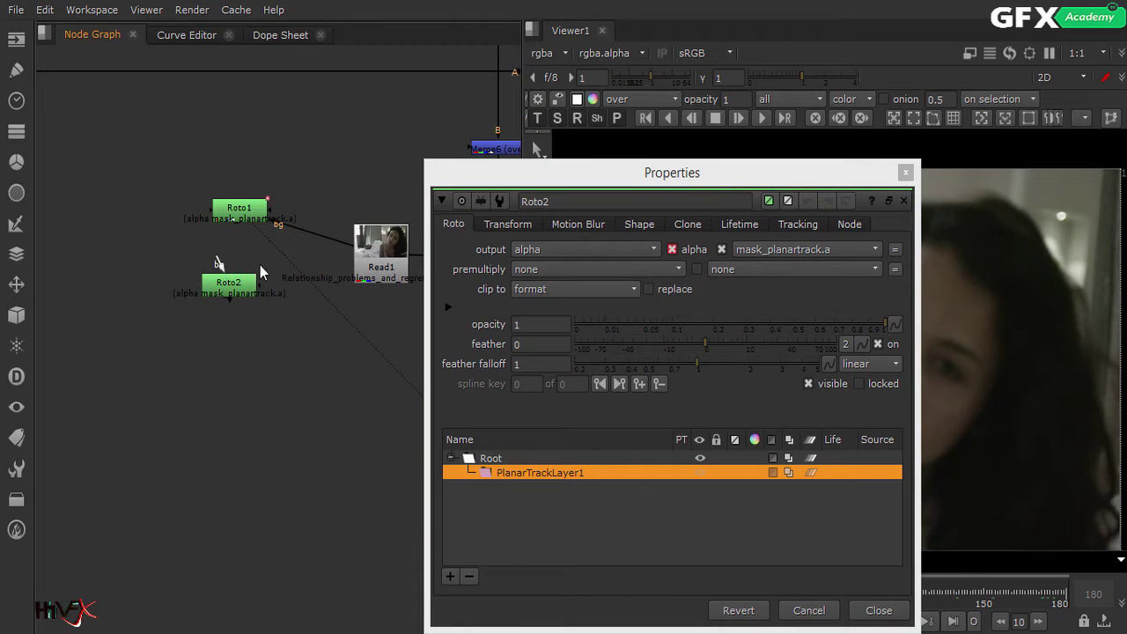
drag(369, 255, 370, 256)
click(244, 300)
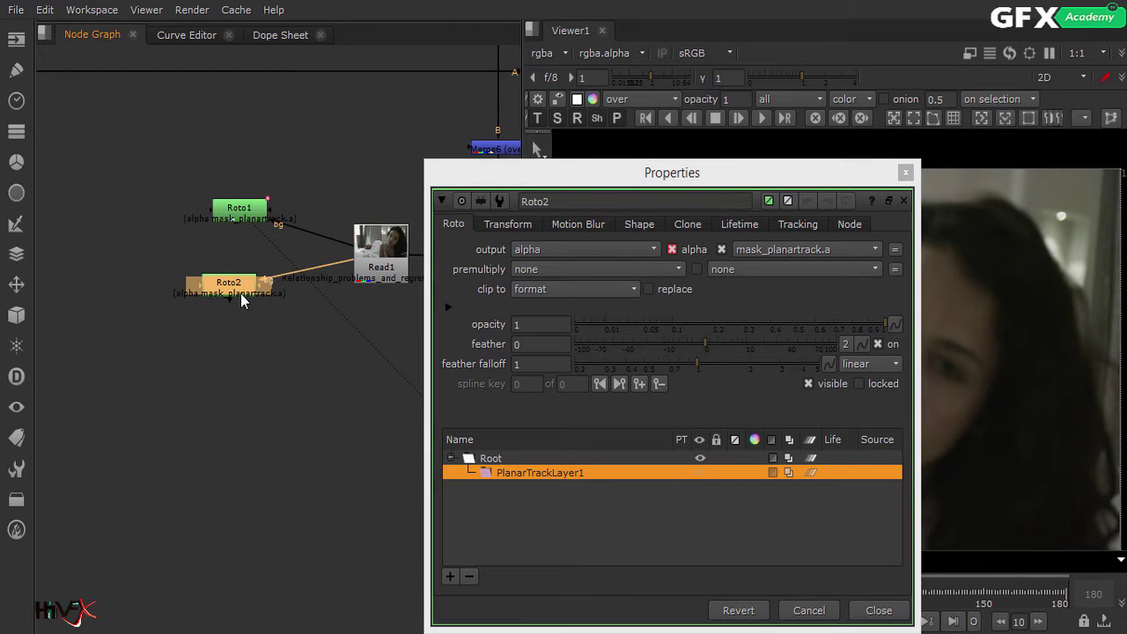
click(244, 300)
At frame 180, draw a closed planar-track Bezier outline around the woman's near shoulder, neck base and chest
drag(691, 171, 357, 149)
click(952, 622)
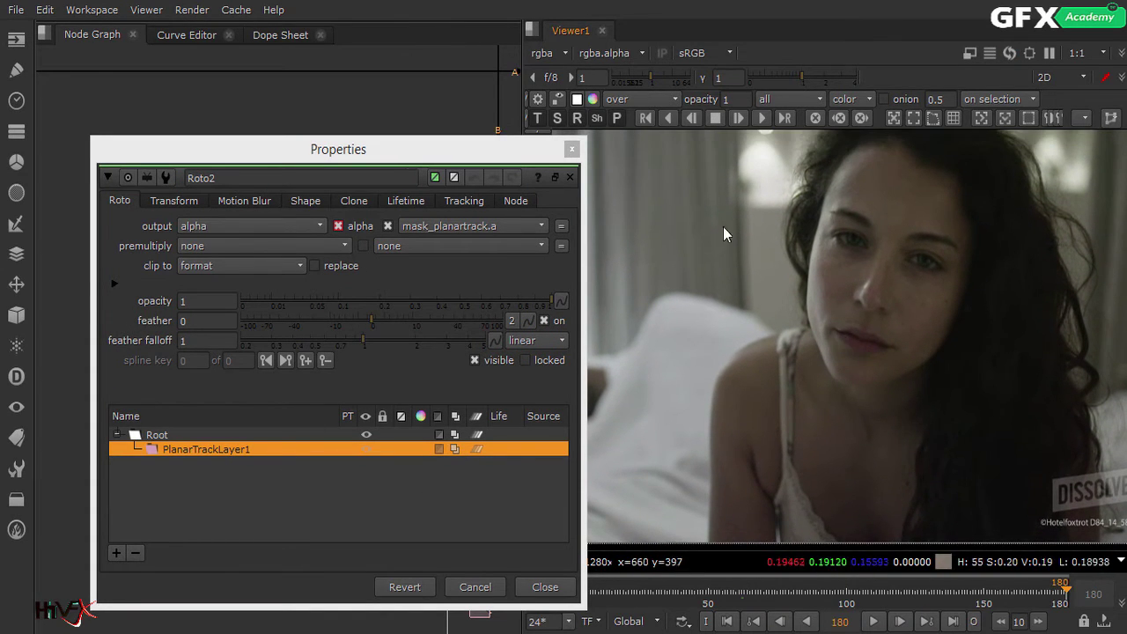
drag(529, 149, 412, 173)
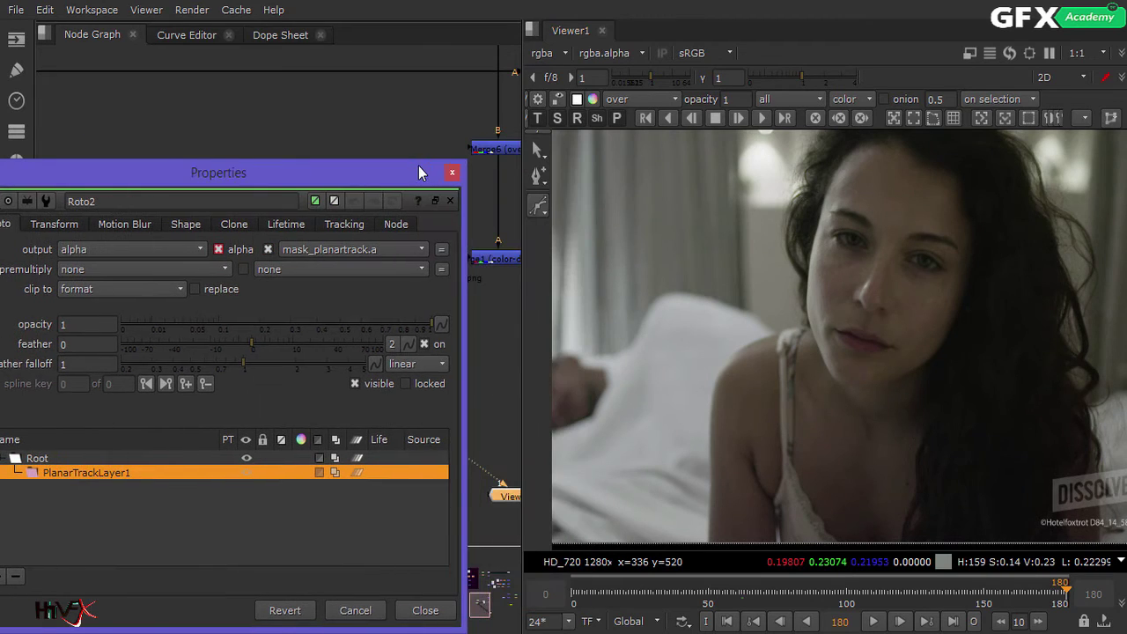
click(730, 461)
click(740, 374)
click(772, 346)
click(815, 367)
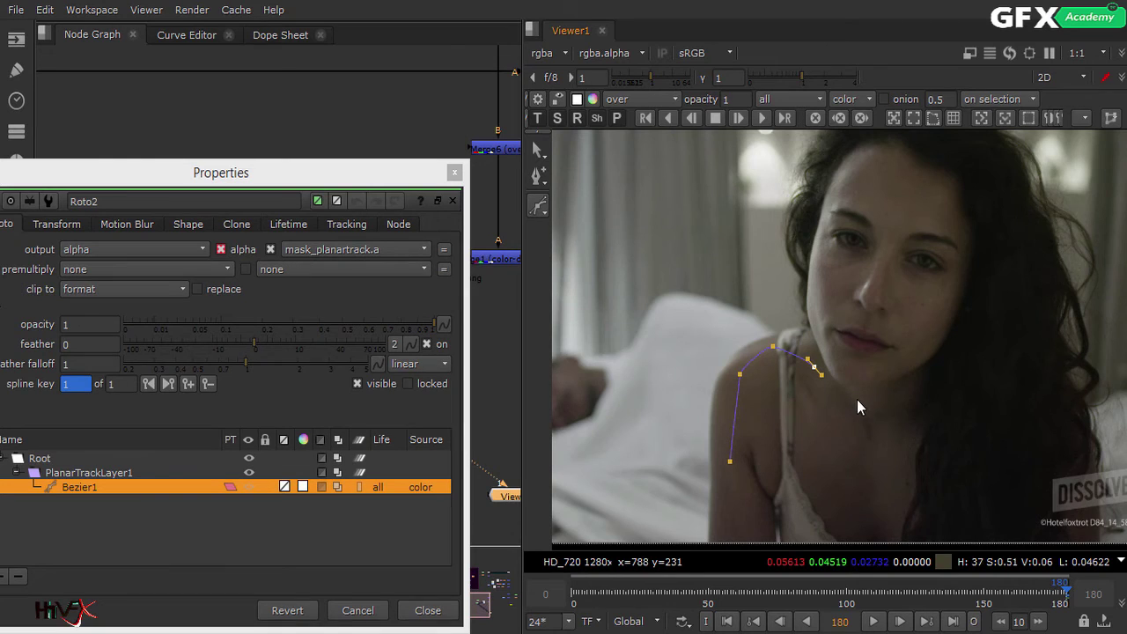
drag(877, 412, 883, 415)
drag(894, 454, 828, 530)
drag(759, 478, 753, 478)
click(730, 462)
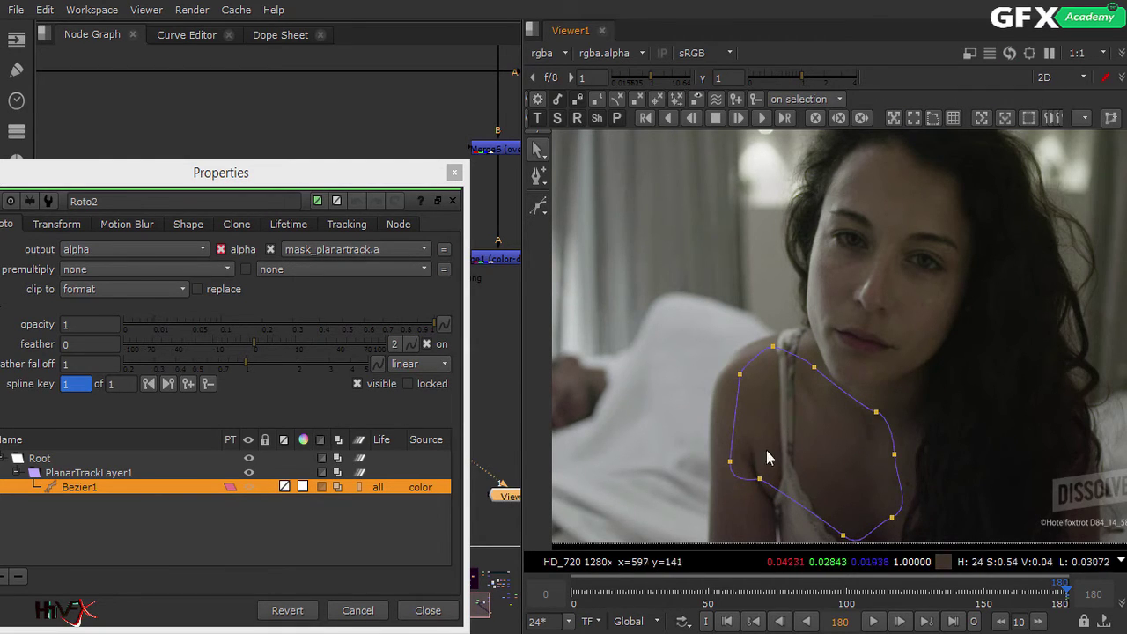
Pull the outline's lower arm points slightly inward and planar-track it backwards from frame 180, stopping near frame 26
middle_drag(793, 428, 805, 481)
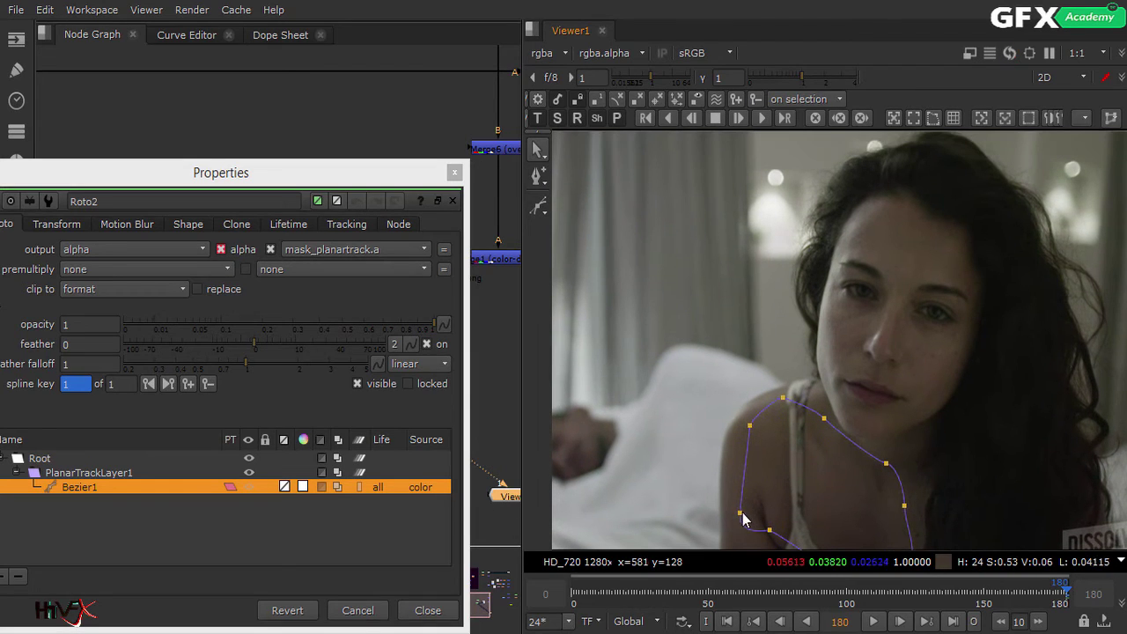
drag(740, 512, 769, 526)
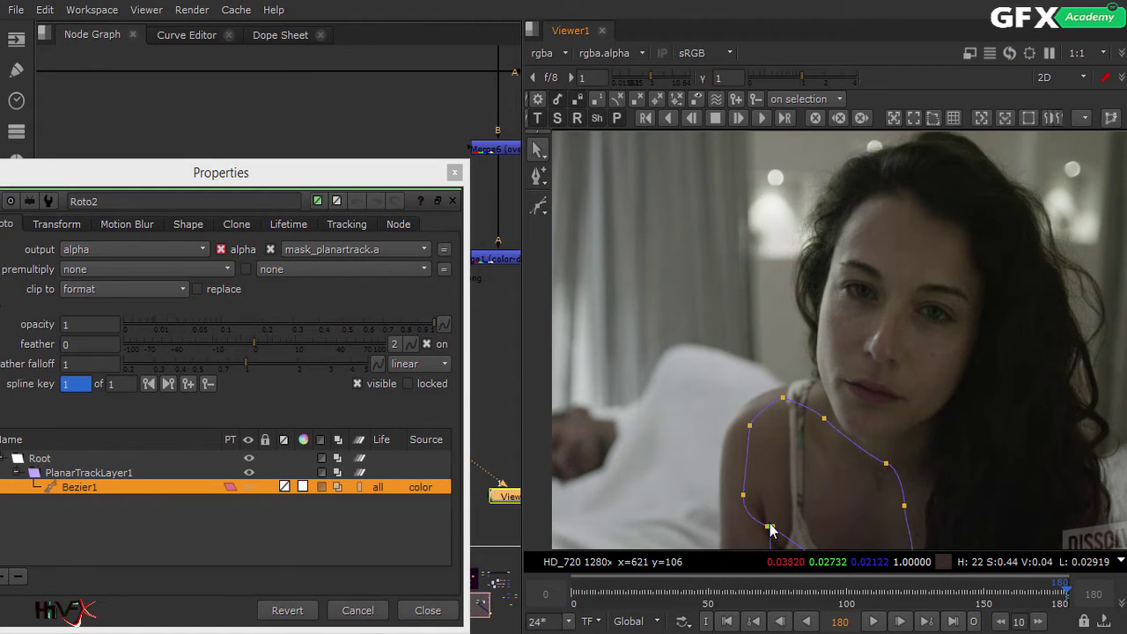
click(669, 120)
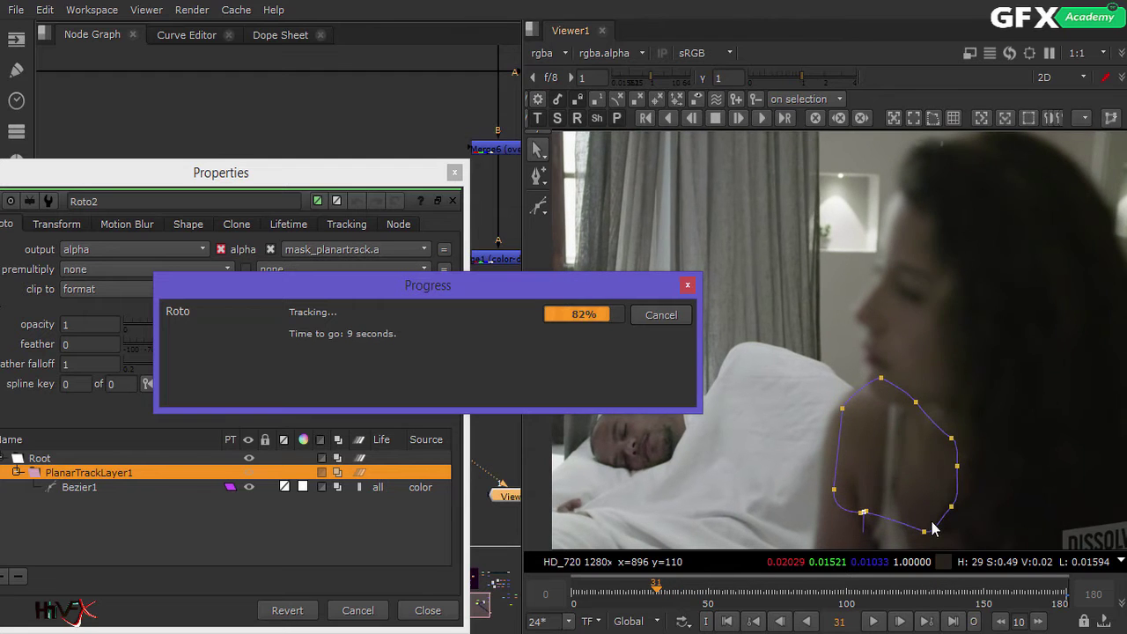
click(716, 118)
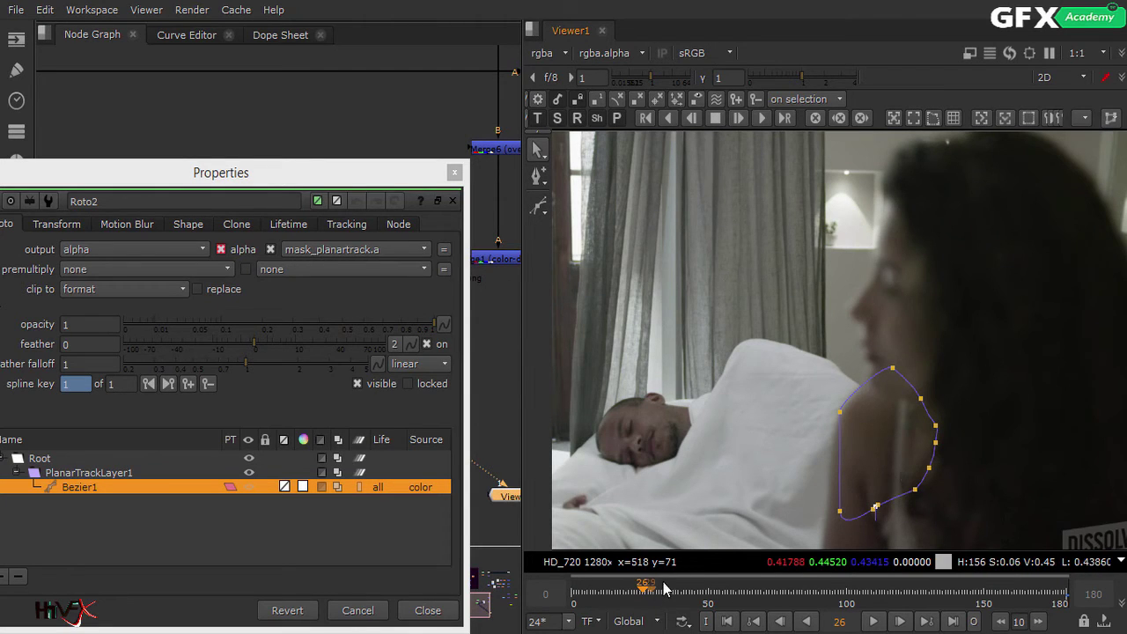
Review the shoulder track up to frame 180 and lower the outline's neck point there away from the chin
drag(664, 597, 724, 603)
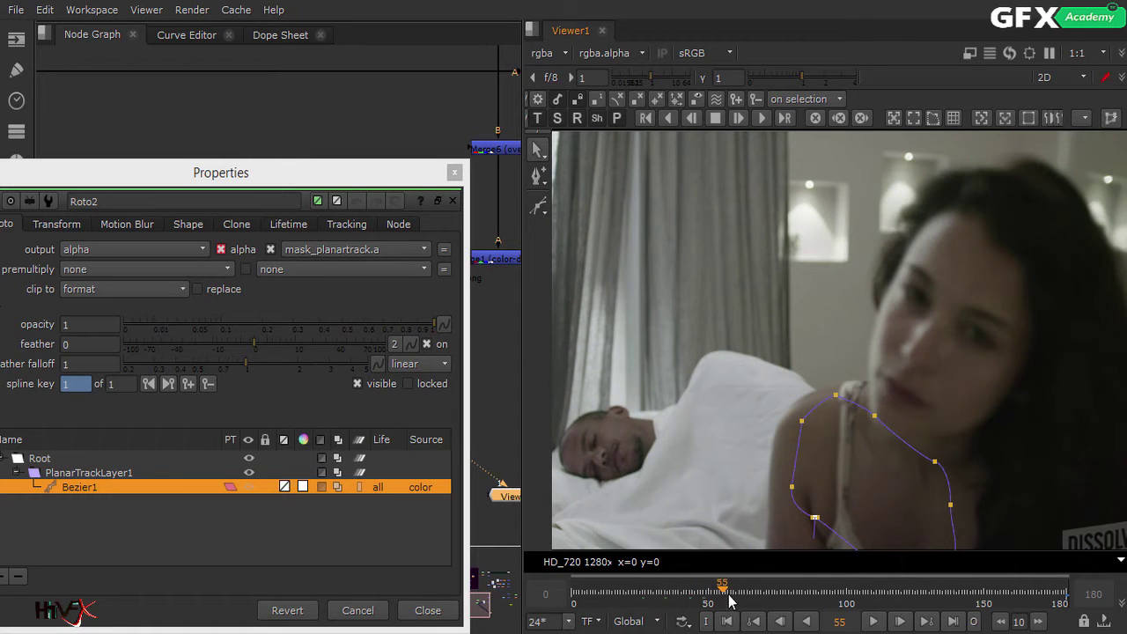
click(965, 598)
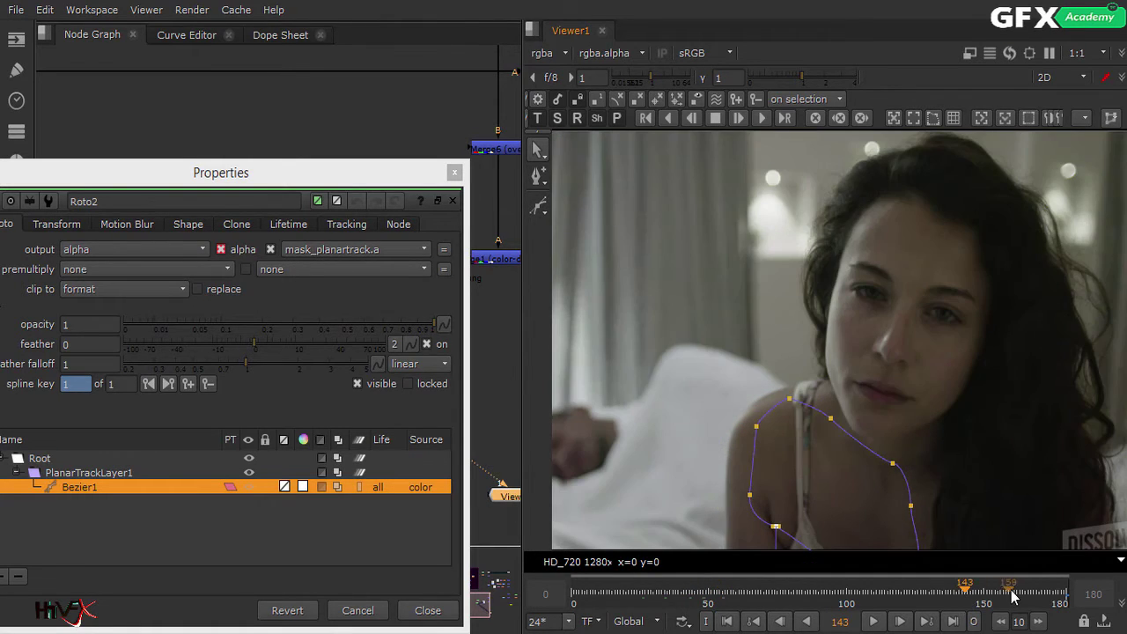
click(1013, 597)
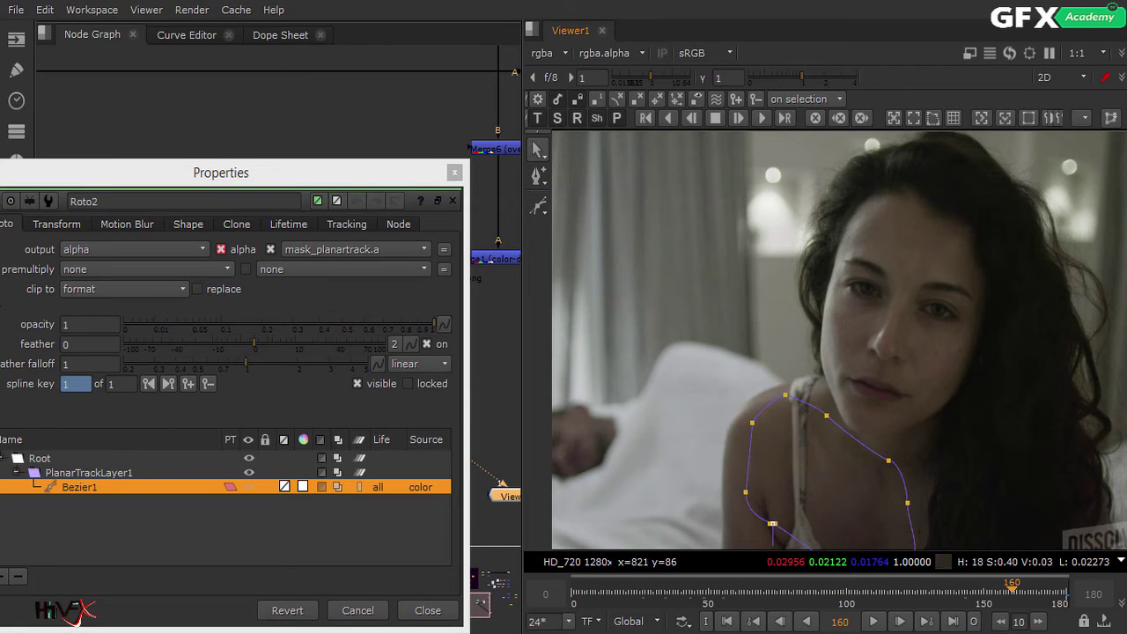
click(954, 621)
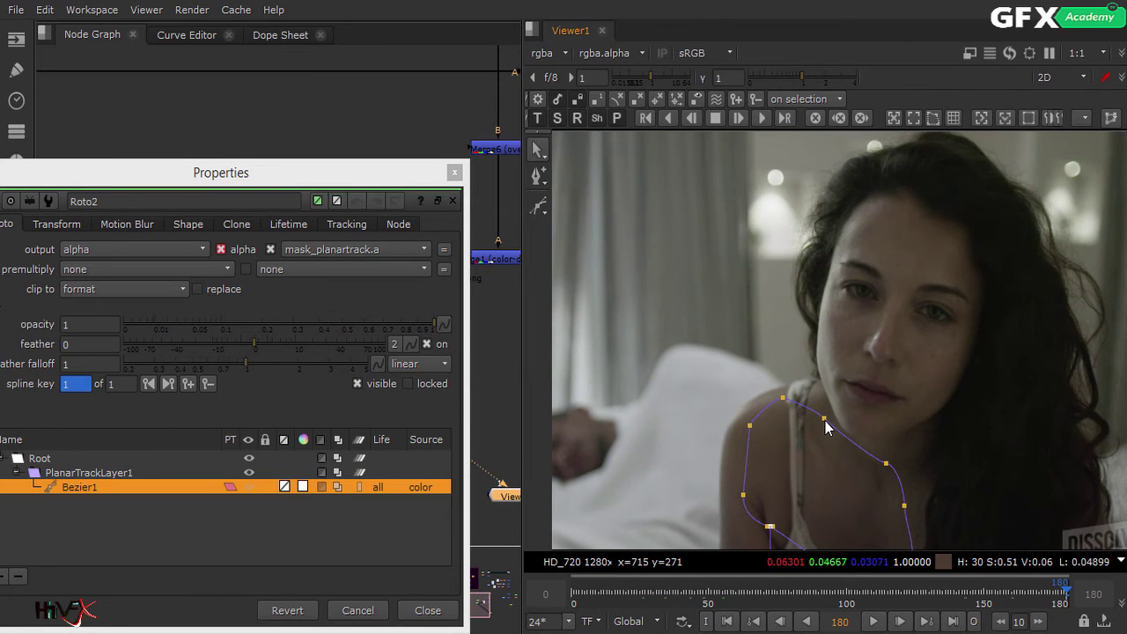
drag(826, 448, 831, 455)
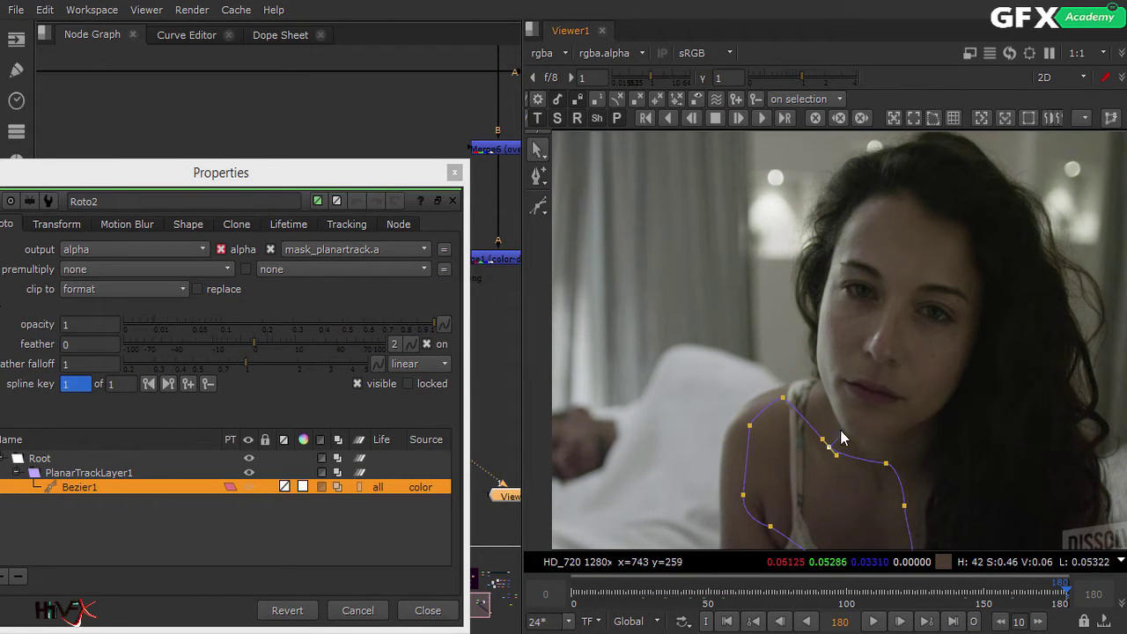
At frame 40, lower the outline's top shoulder point onto the skin below the chin and compare the shape with frame 180
click(709, 603)
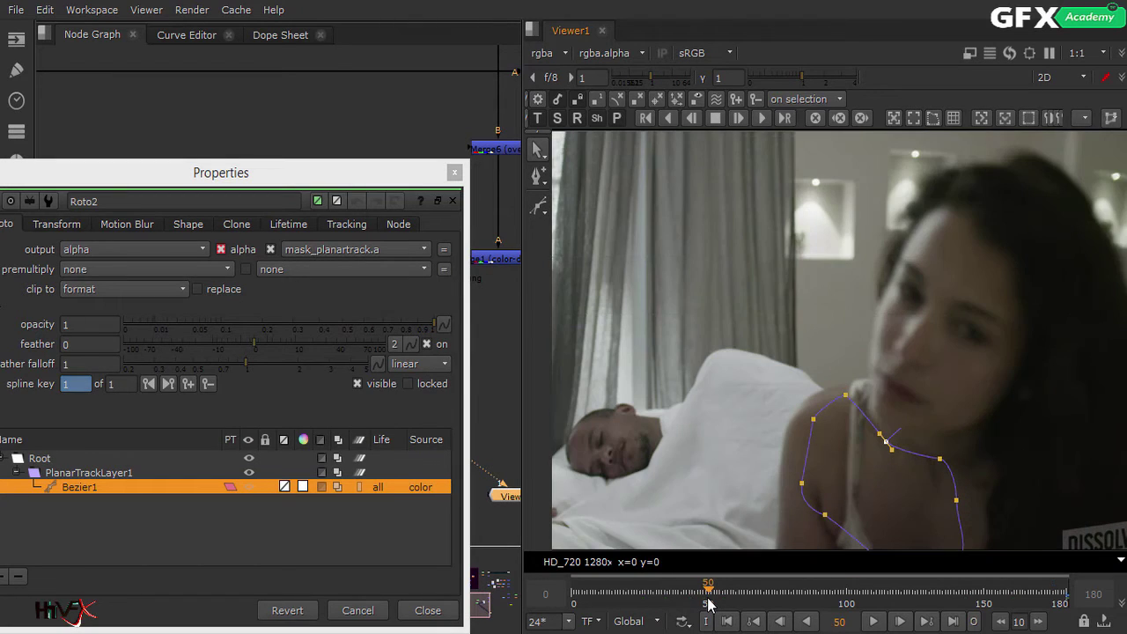
drag(709, 604, 681, 603)
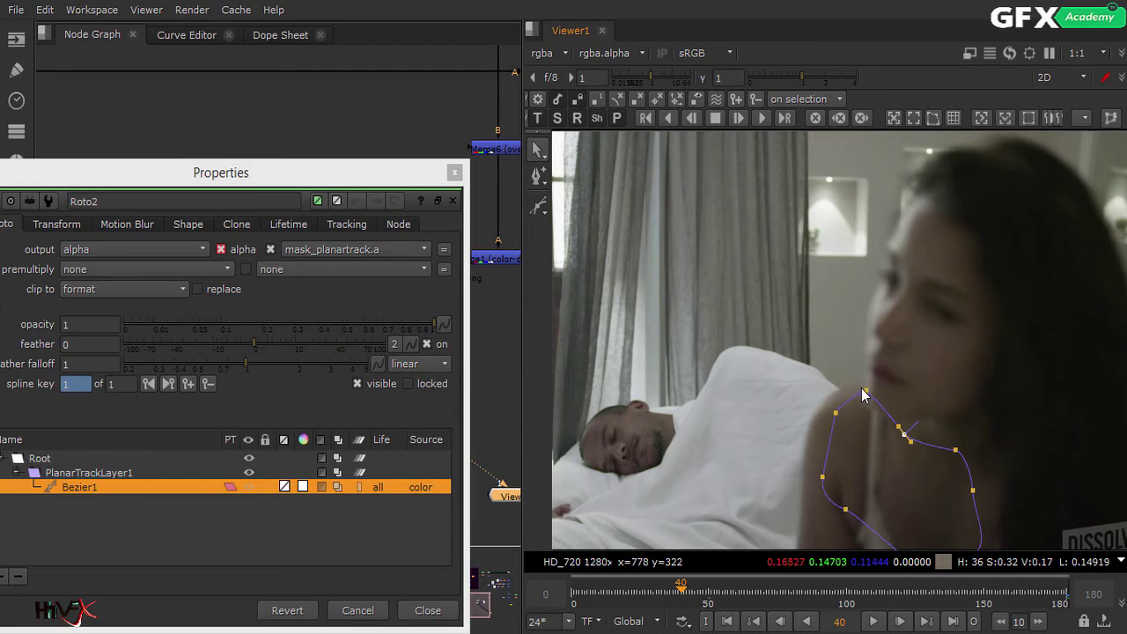
drag(866, 391, 868, 435)
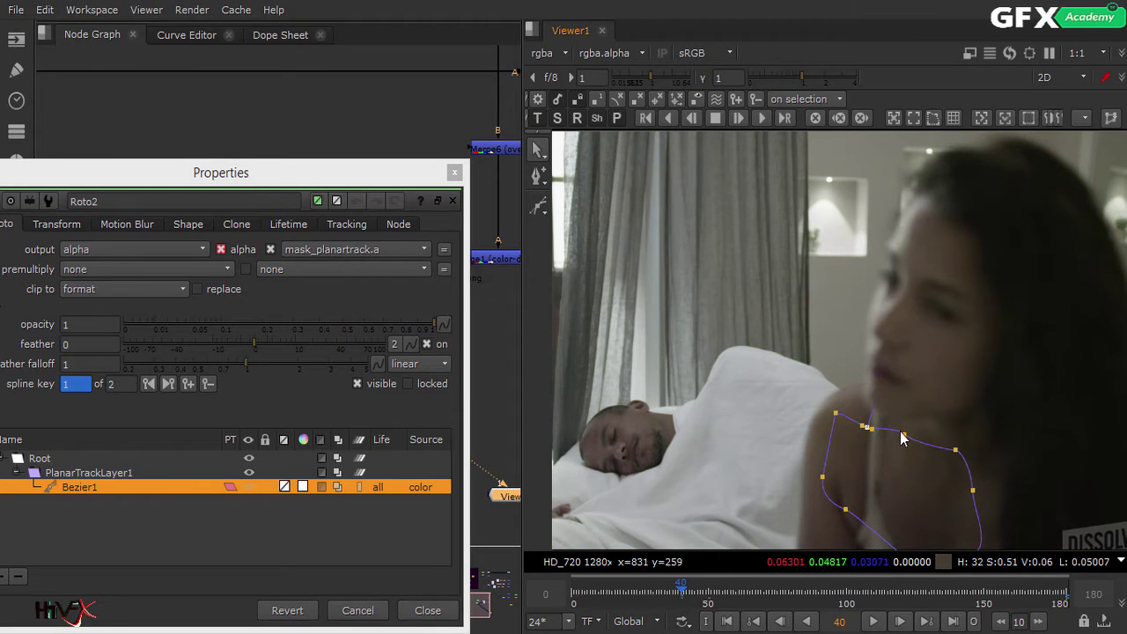
click(954, 622)
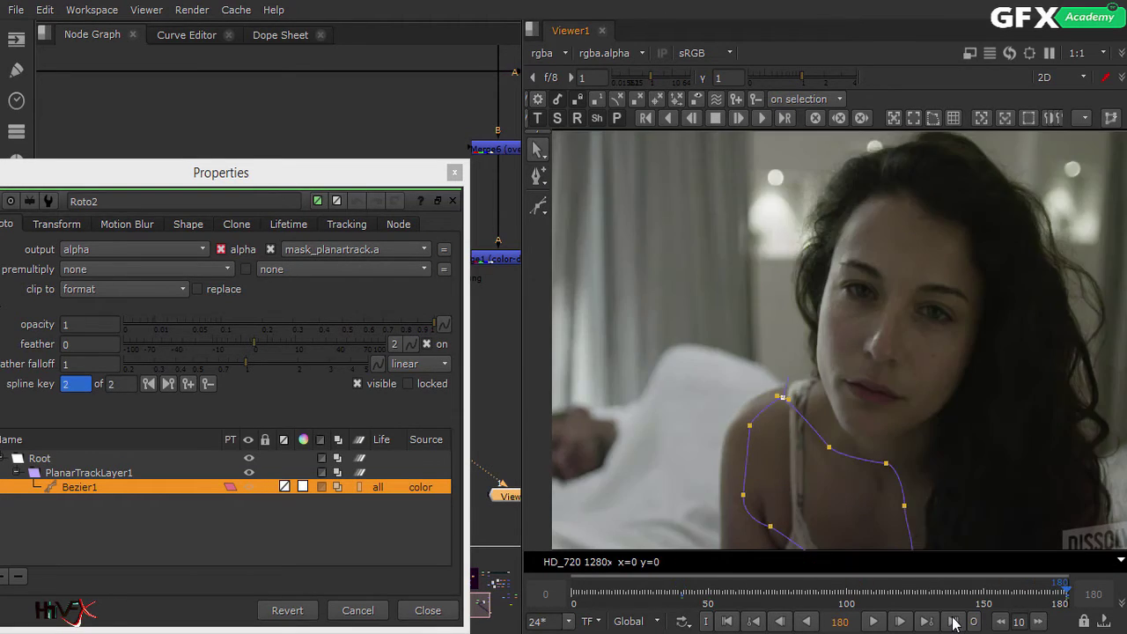
click(685, 603)
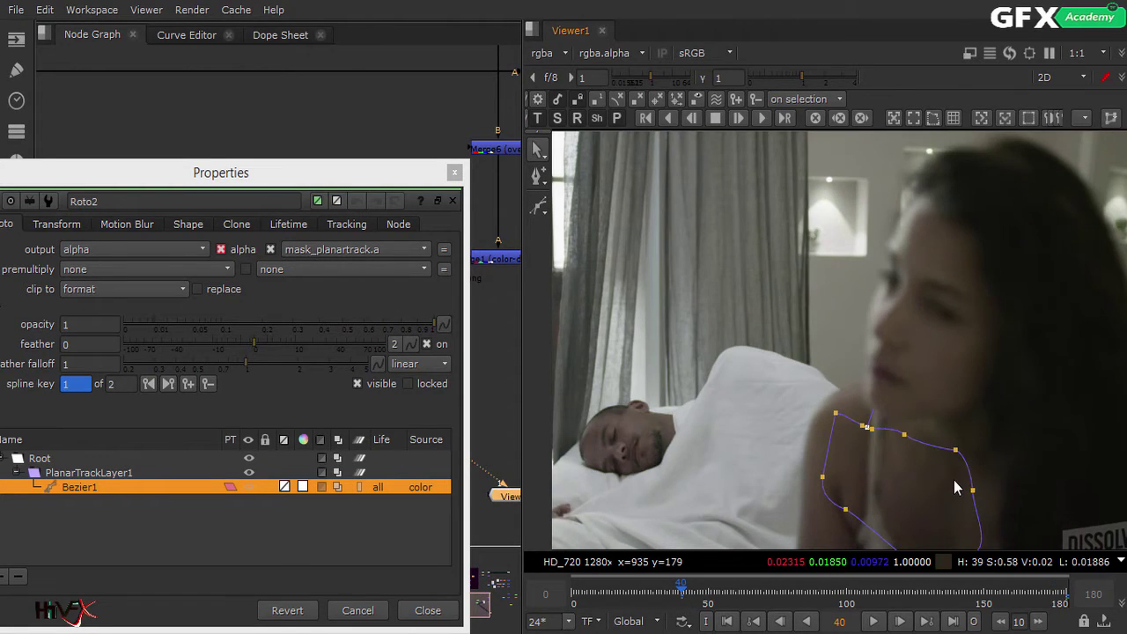
middle_drag(957, 489, 957, 459)
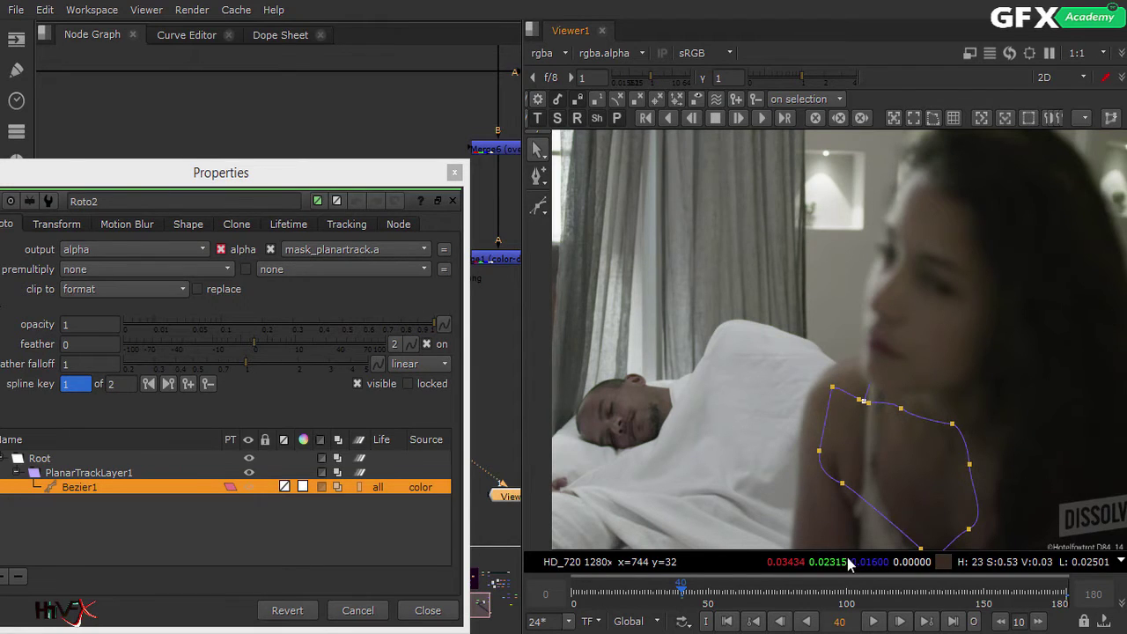
click(954, 623)
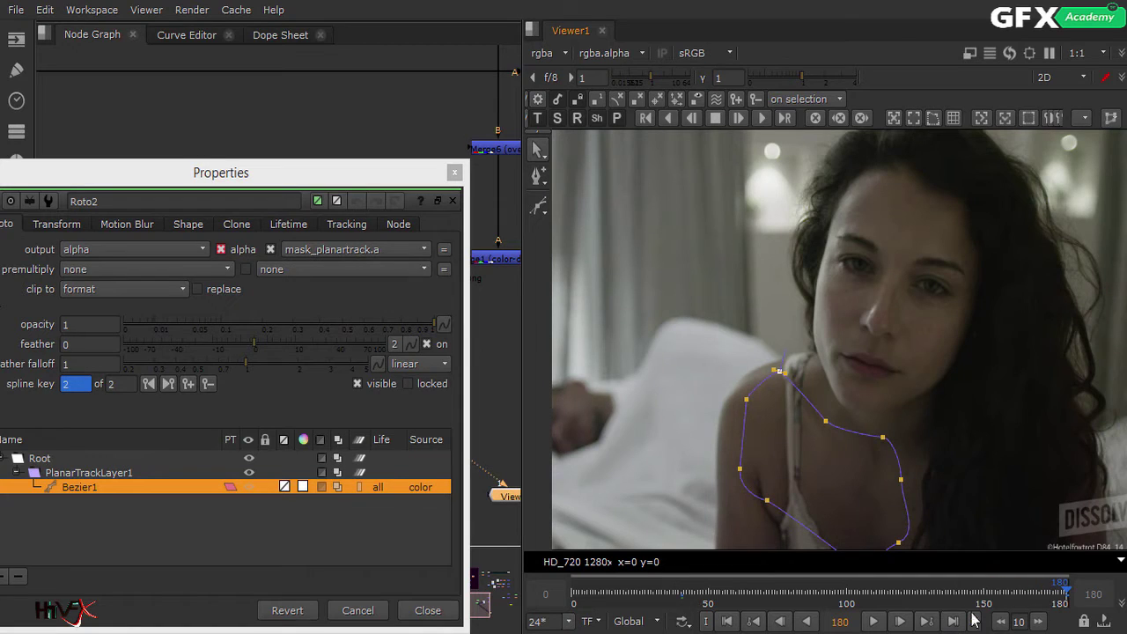
Play the shoulder outline's planar track backwards and forwards to check how it follows the skin, and close the Roto2 properties
click(805, 622)
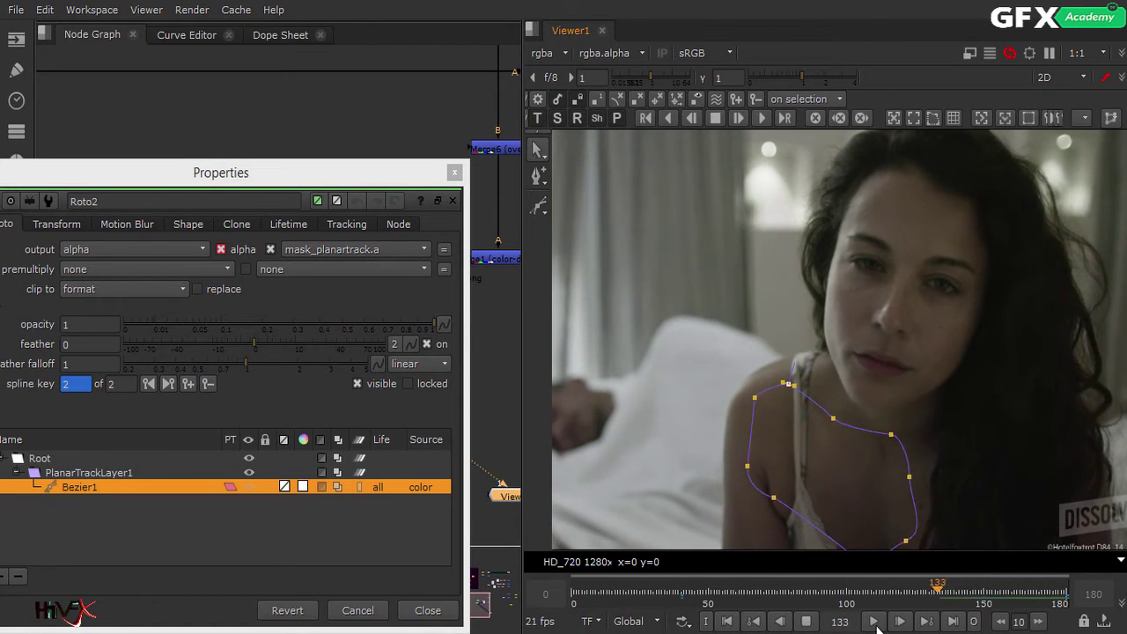
click(807, 621)
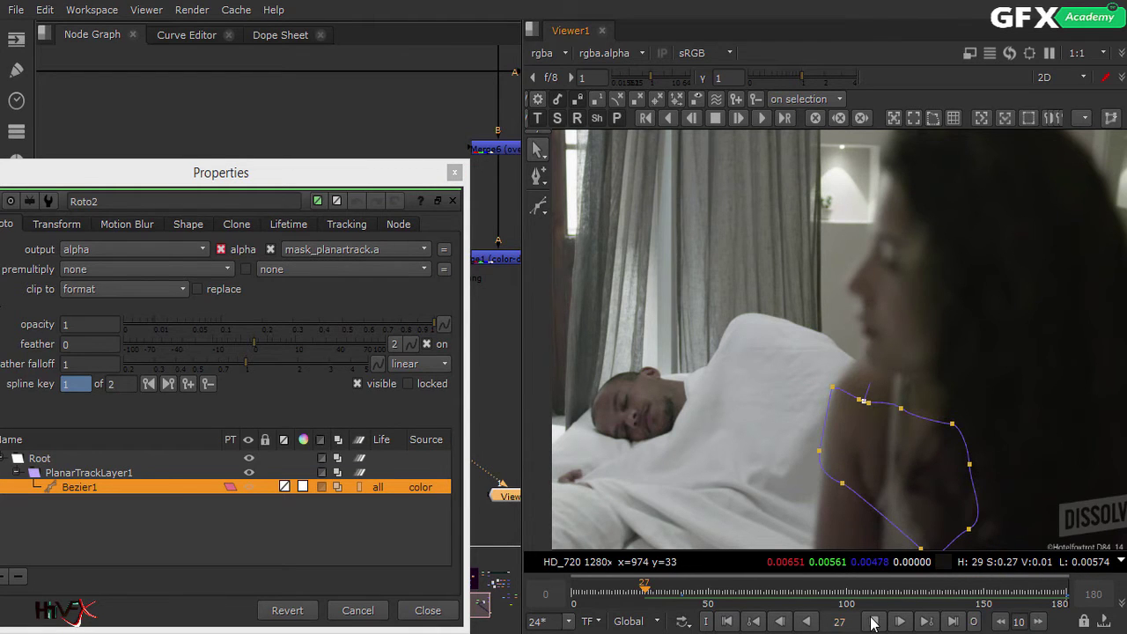
click(874, 623)
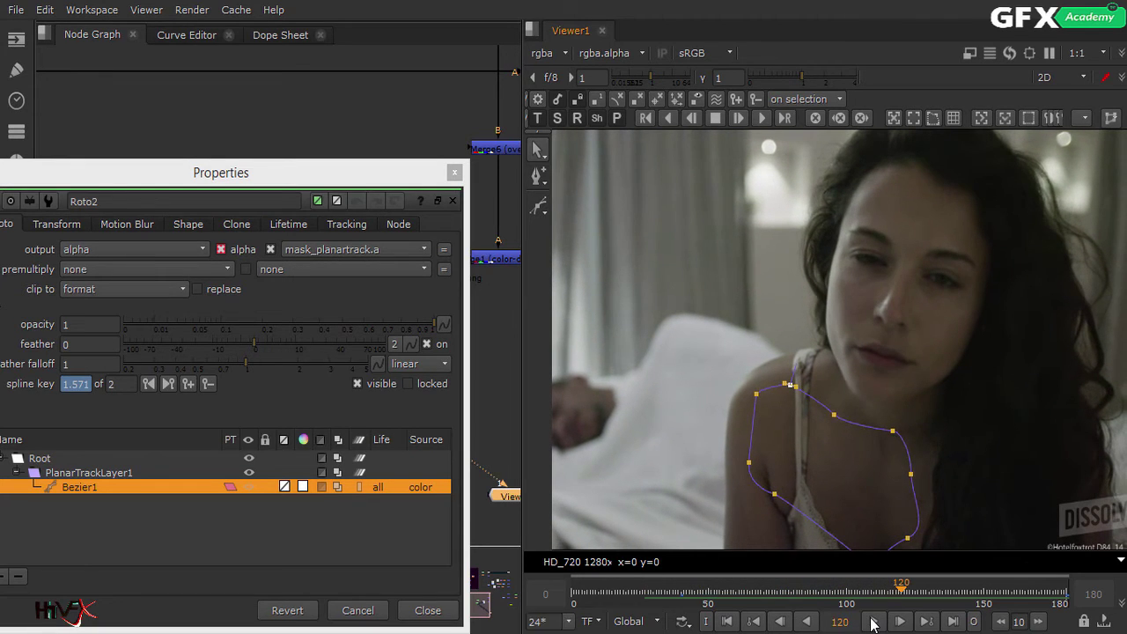
click(454, 172)
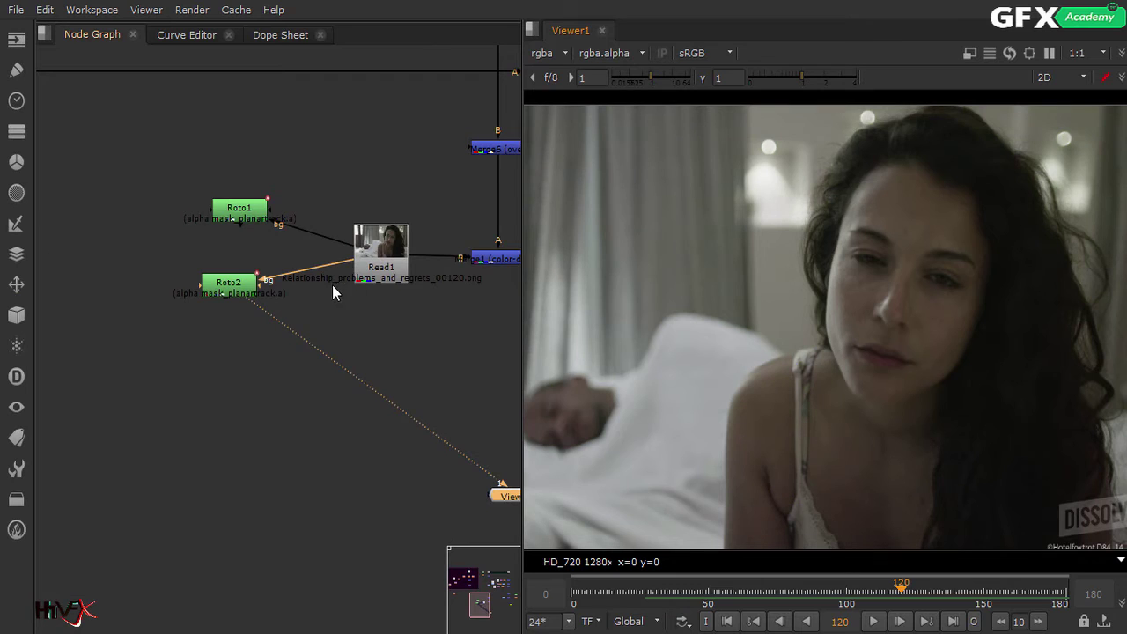
Export the face track in Roto1's PlanarTrackLayer1 as a CornerPin2D (relative) node with linked output
middle_drag(332, 293, 414, 390)
drag(331, 308, 310, 310)
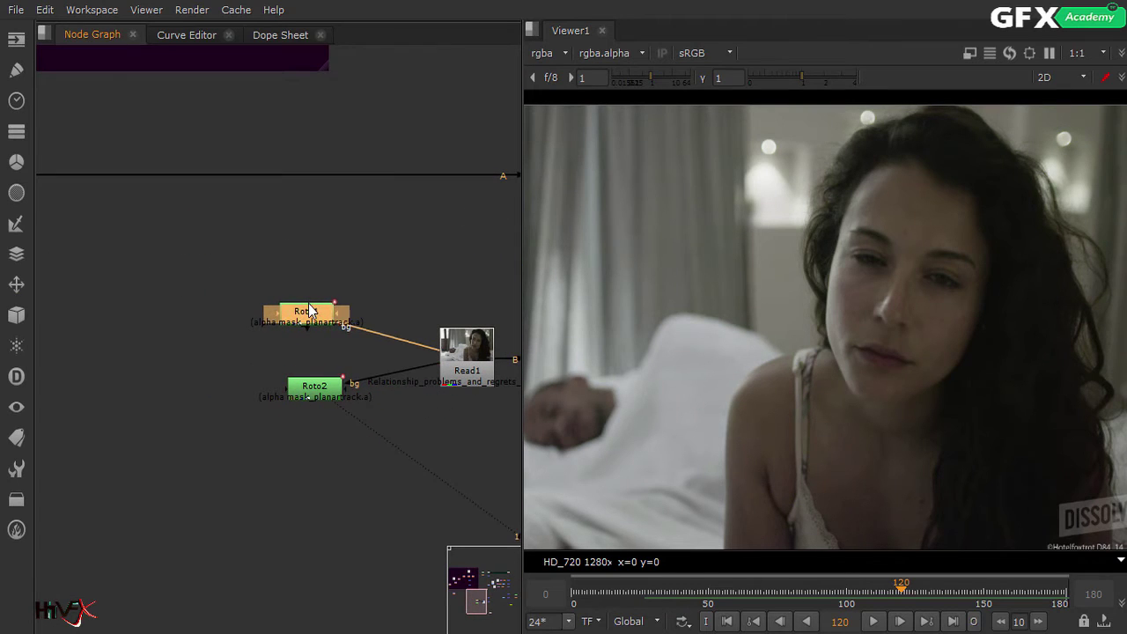
double_click(310, 310)
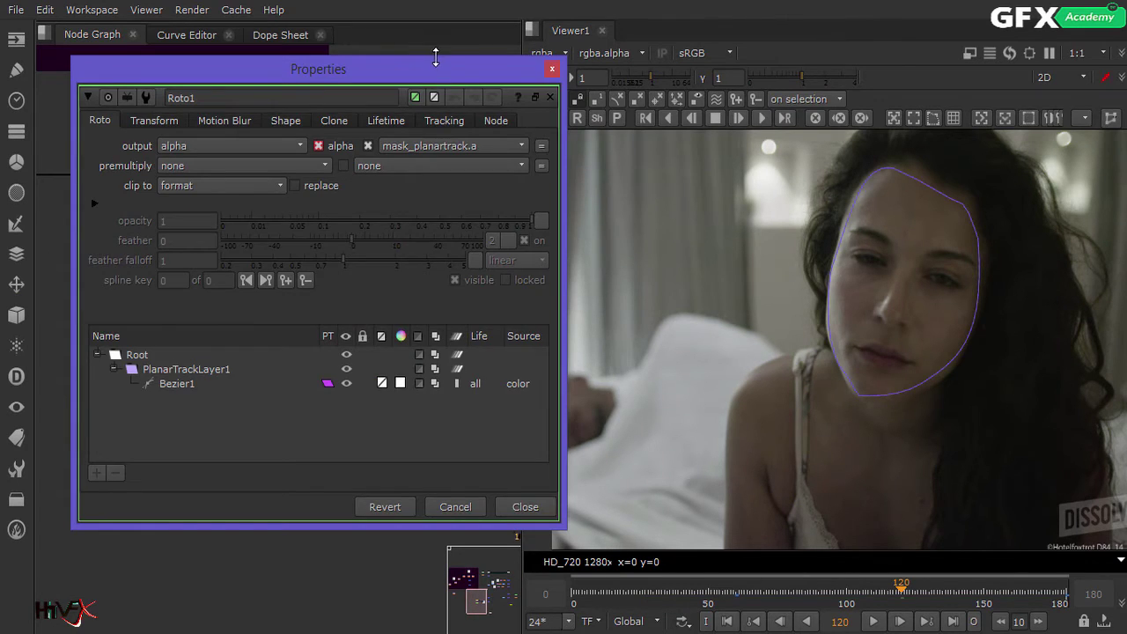
drag(435, 58, 592, 56)
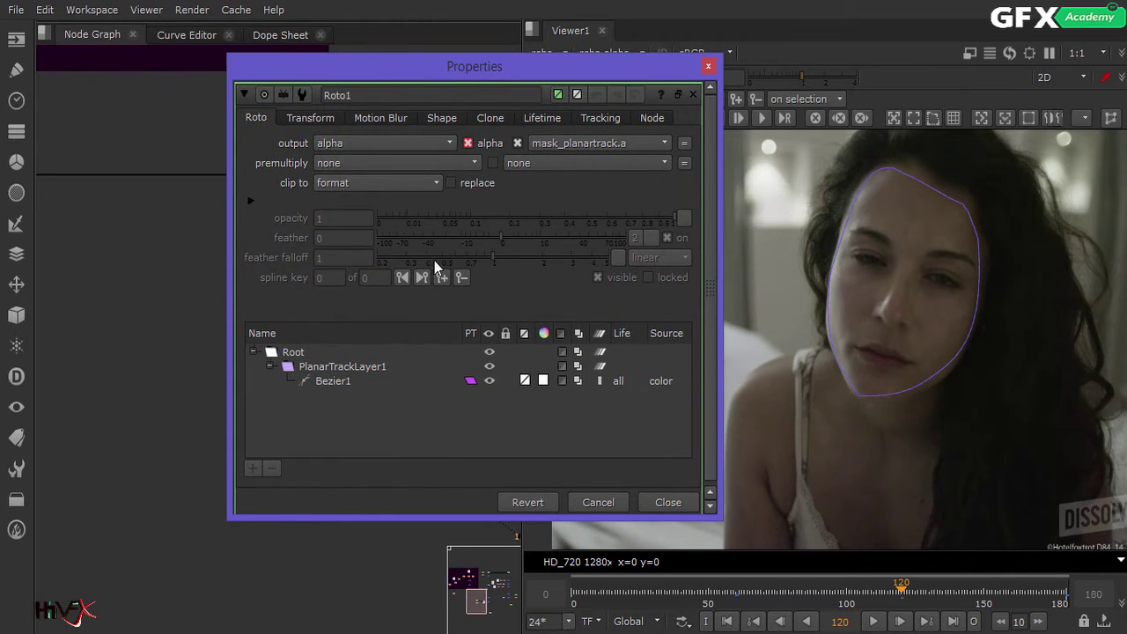
click(592, 119)
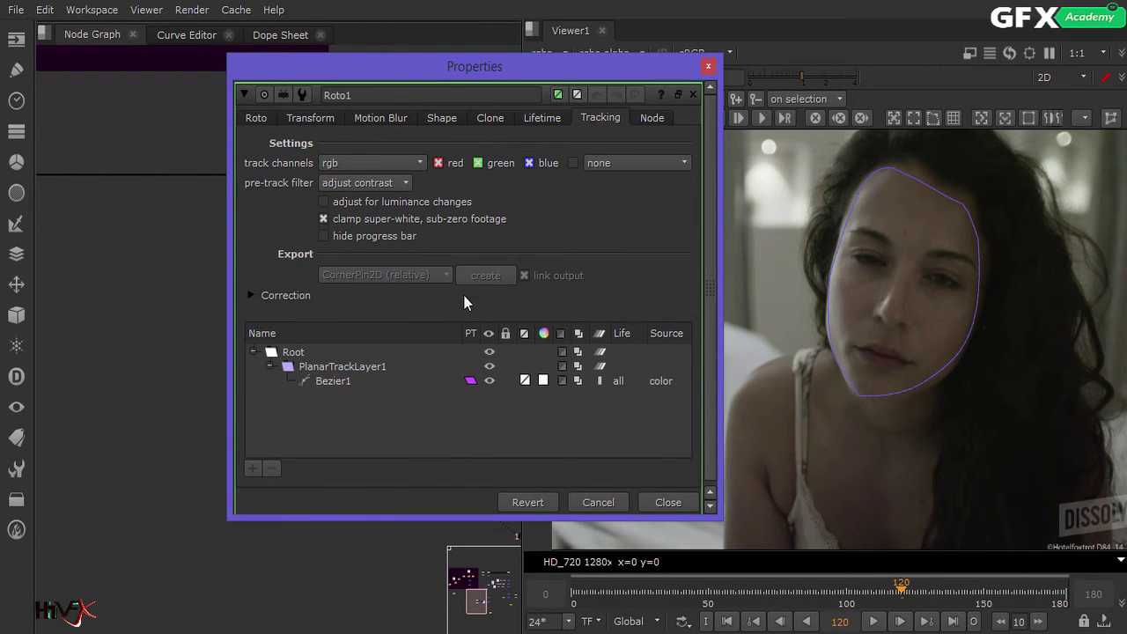
click(344, 367)
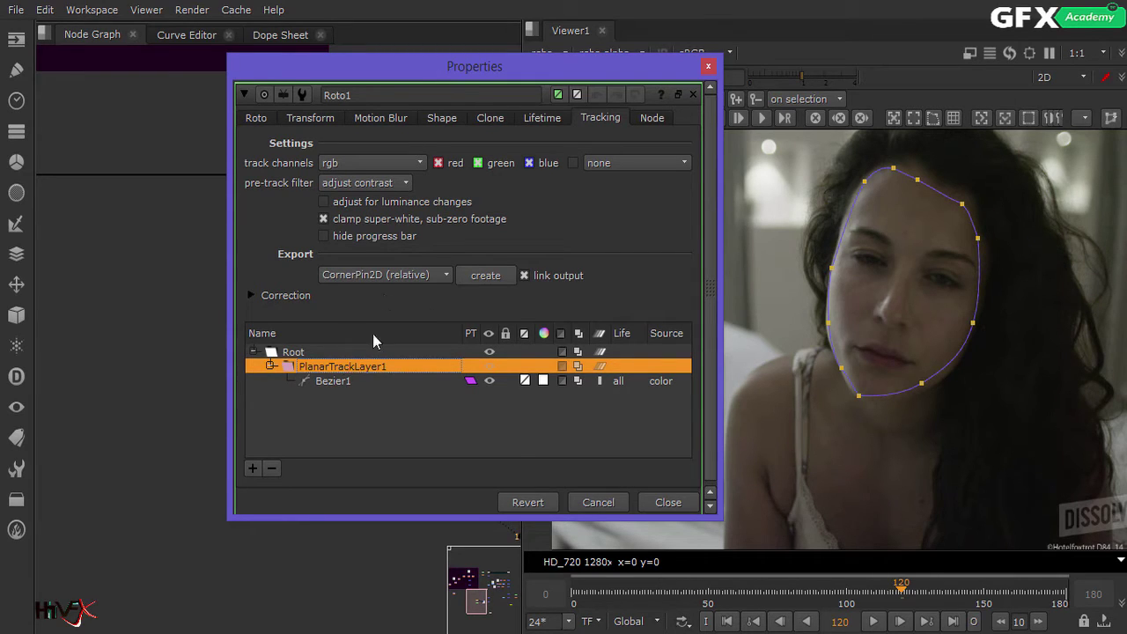
click(350, 277)
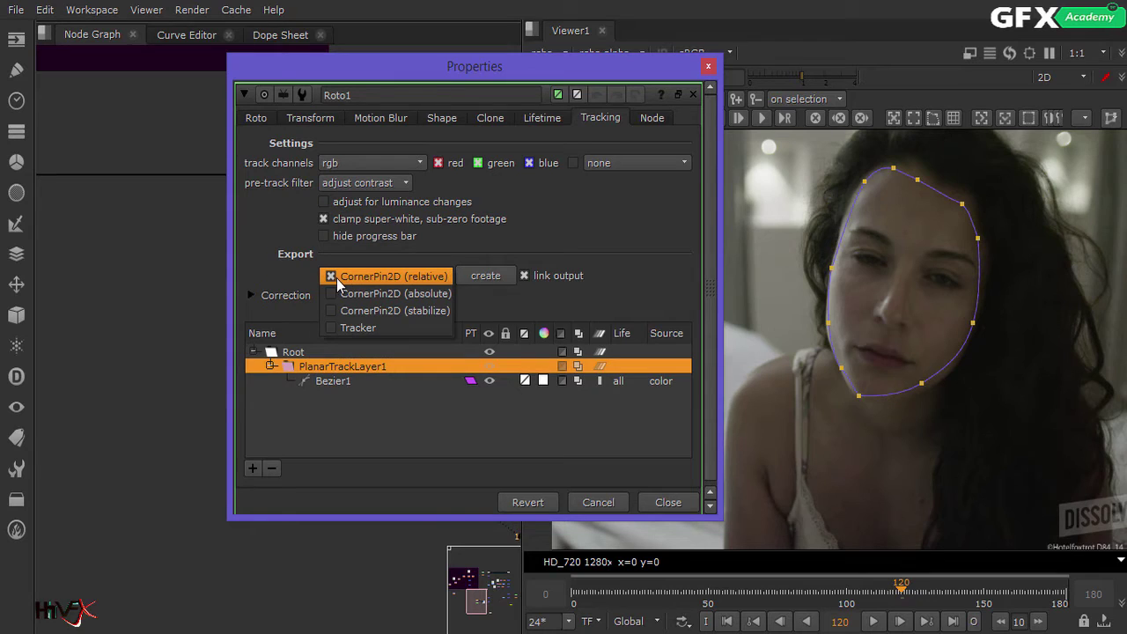
click(413, 275)
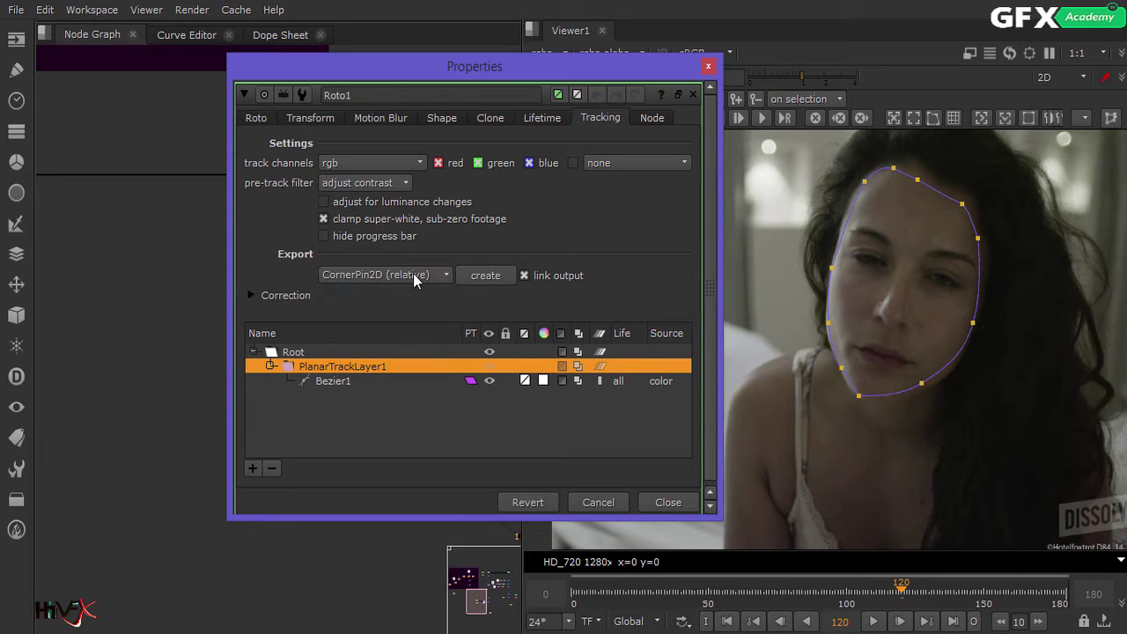
click(482, 278)
Move the face track's corner pin node clear of Read1 to an empty spot above Roto1, and close the Roto1 properties
drag(662, 77, 1043, 101)
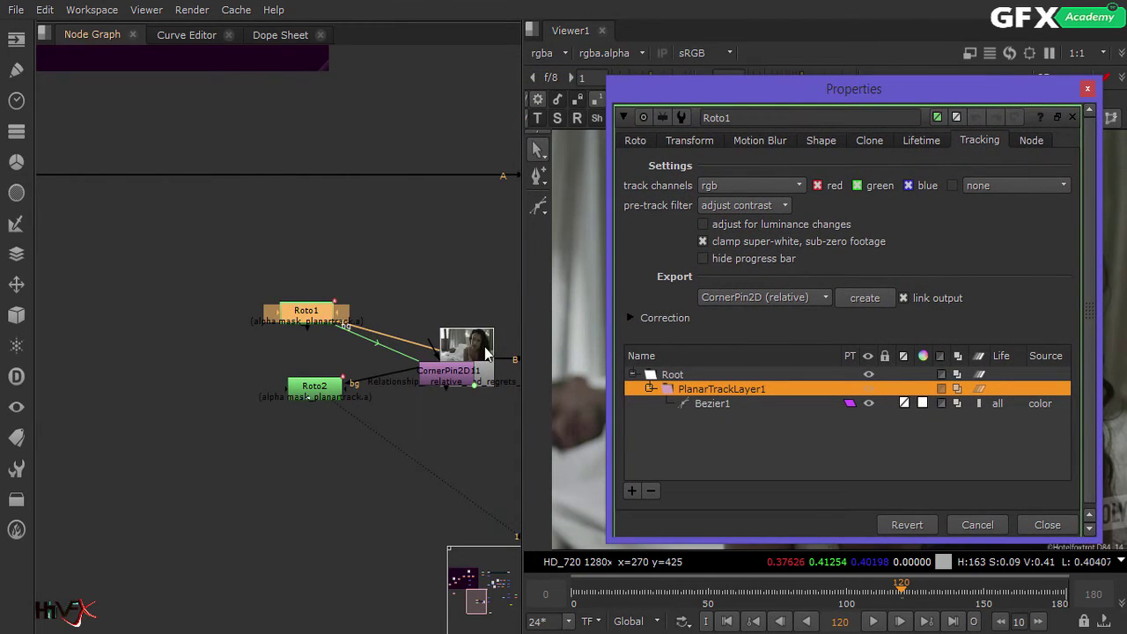
drag(460, 389, 201, 252)
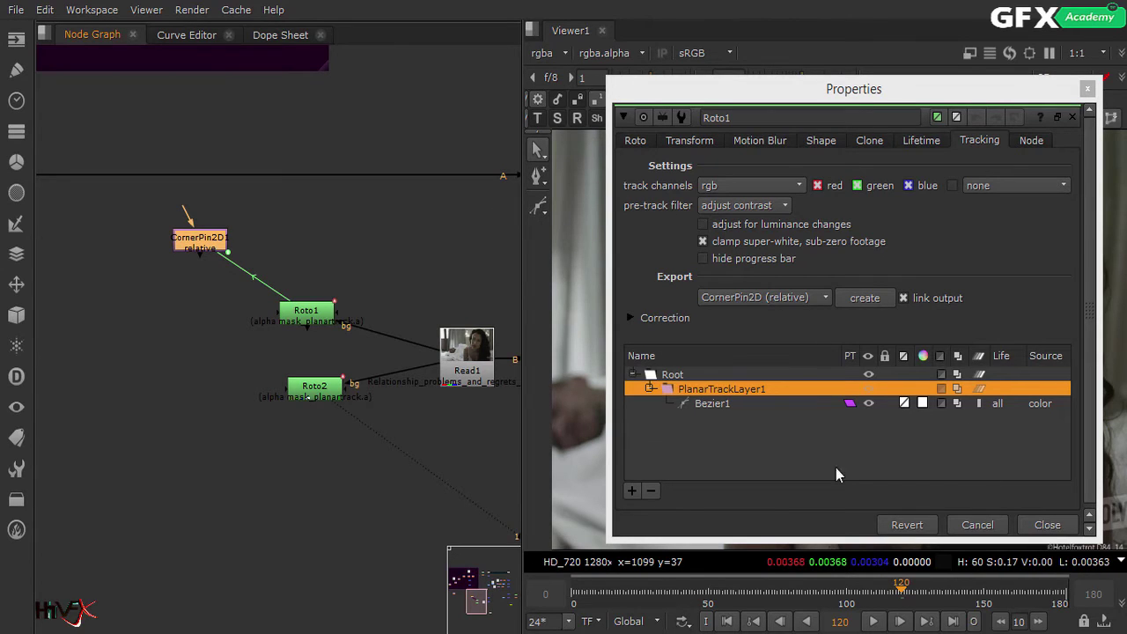
drag(197, 246, 141, 246)
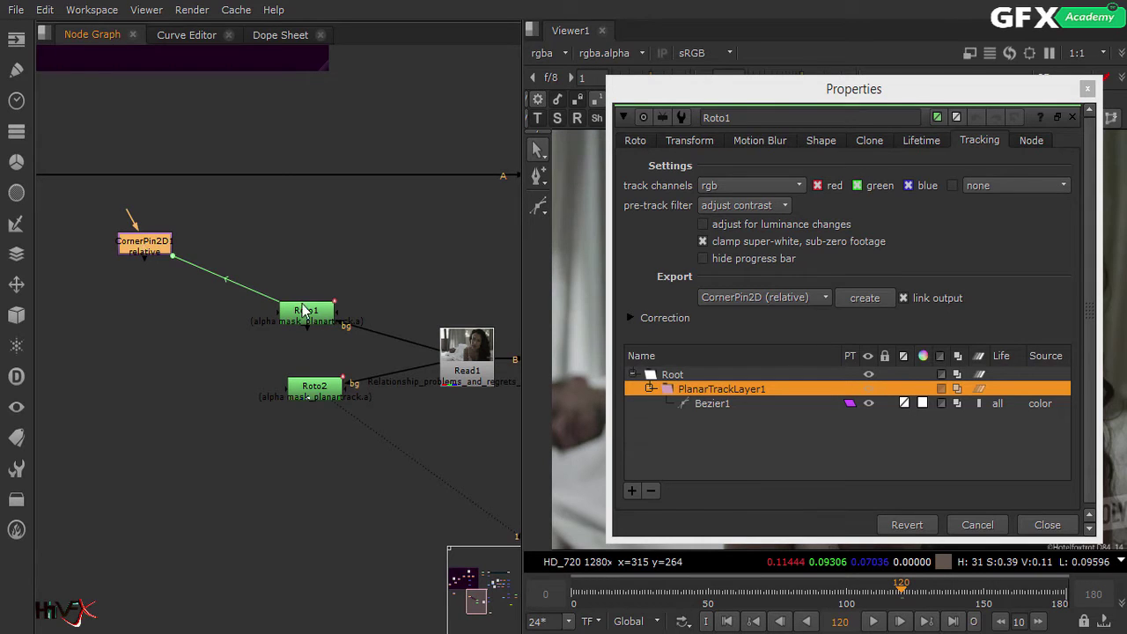
click(1047, 524)
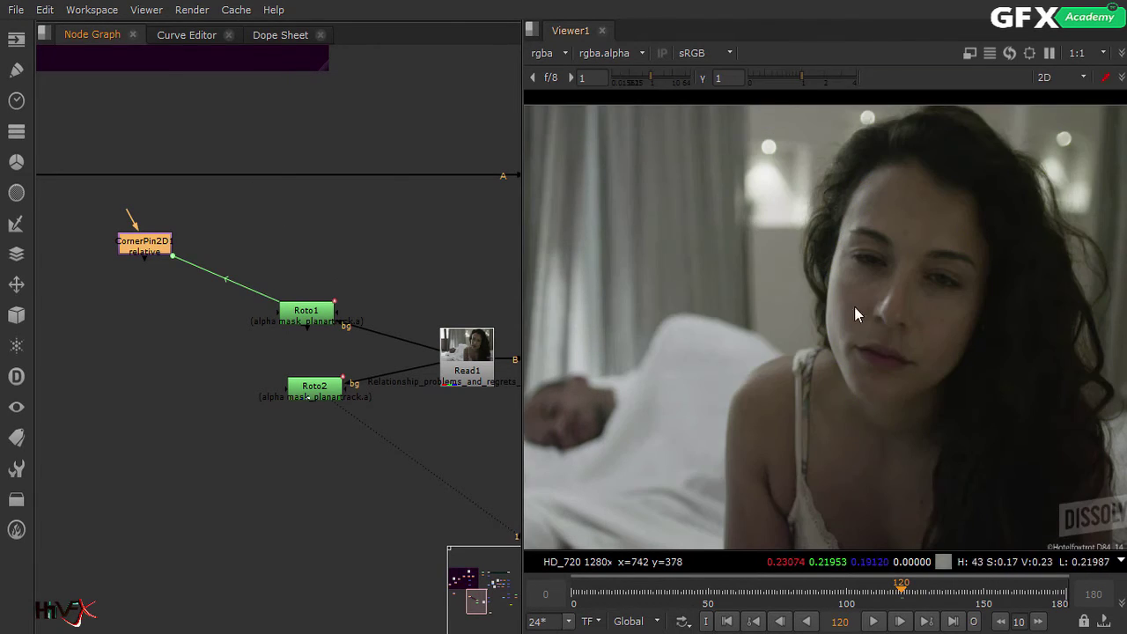
Insert the face track's corner pin into the veins branch directly after ColorCorrect1, ahead of Merge6
scroll(262, 174, down, 6)
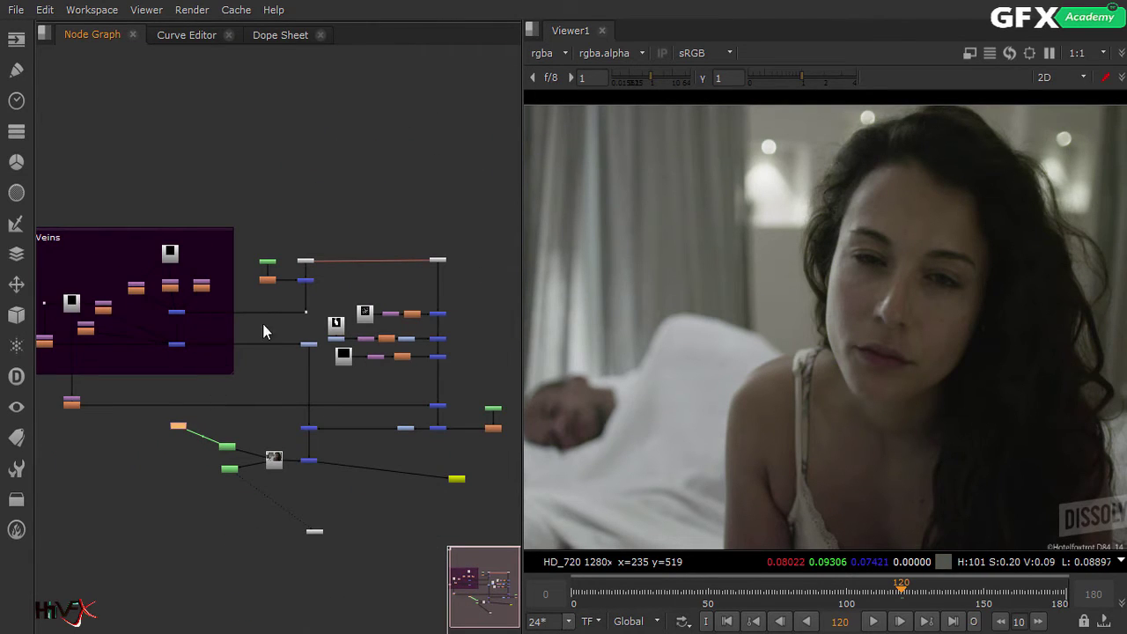
click(308, 345)
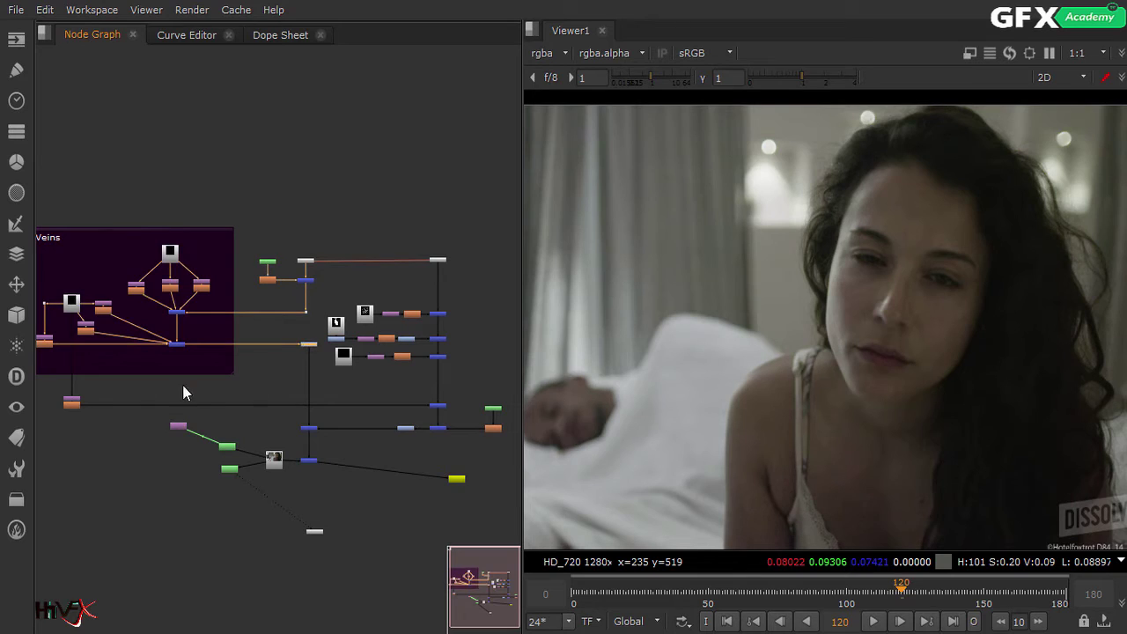
drag(178, 432, 306, 374)
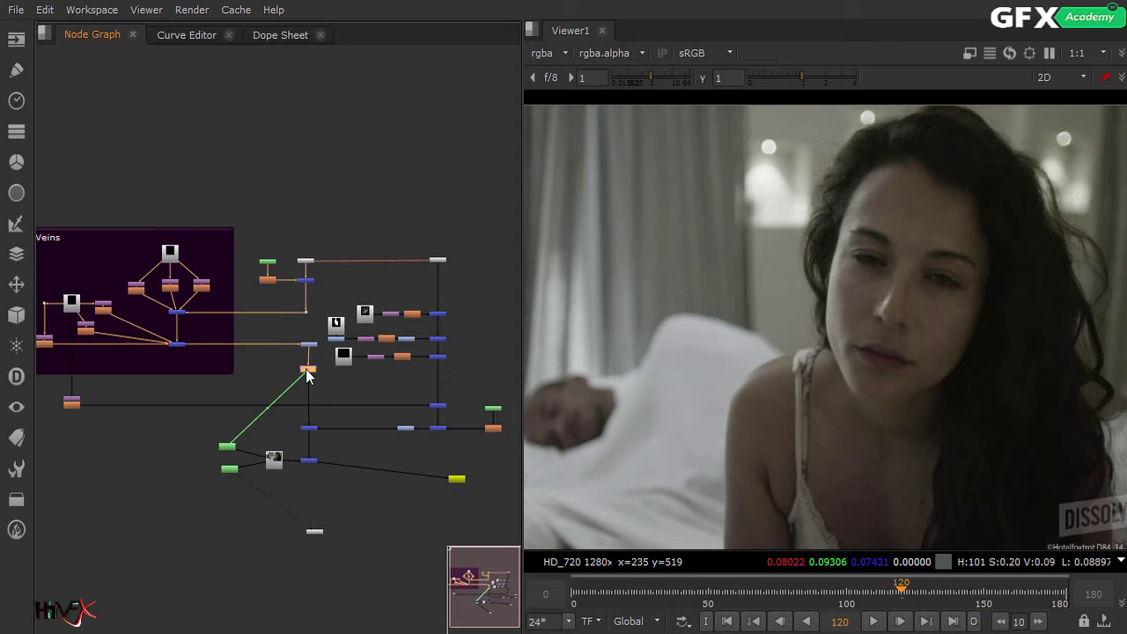
Export Roto2's PlanarTrackLayer1 as a linked CornerPin2D (relative), set the new node beside Roto2 and close its properties
middle_drag(343, 460, 428, 419)
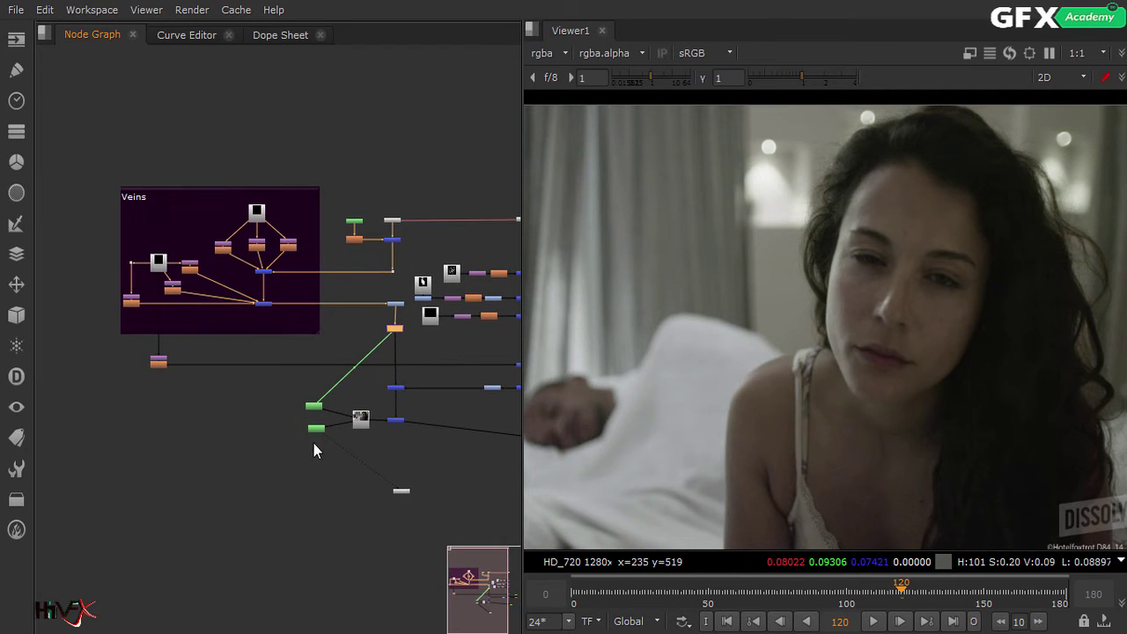
click(315, 430)
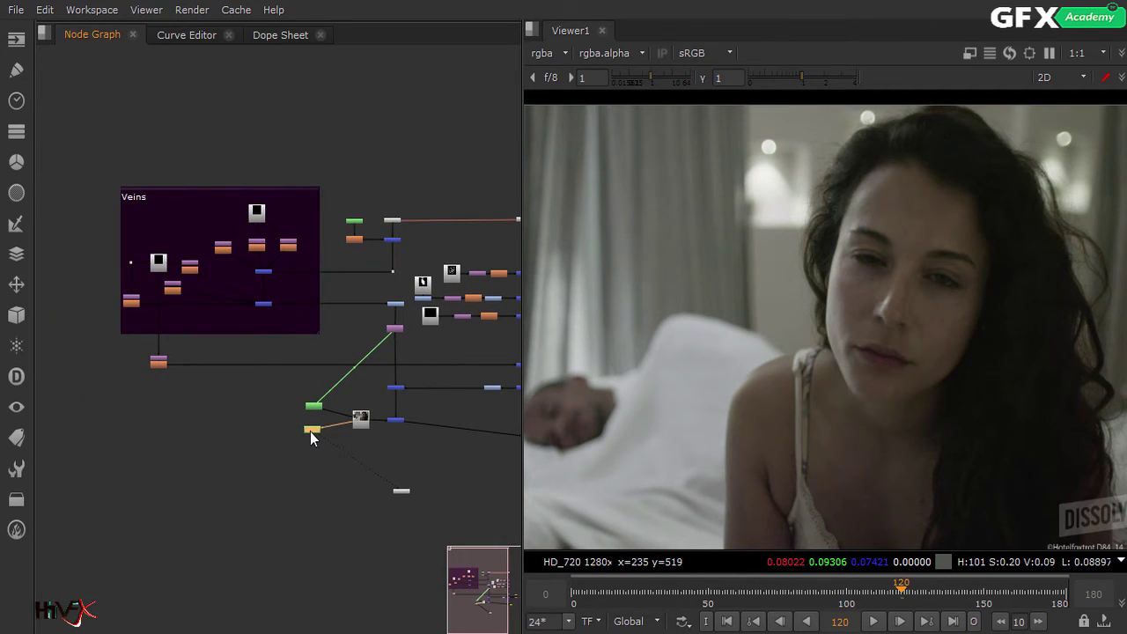
double_click(310, 432)
drag(330, 172, 654, 38)
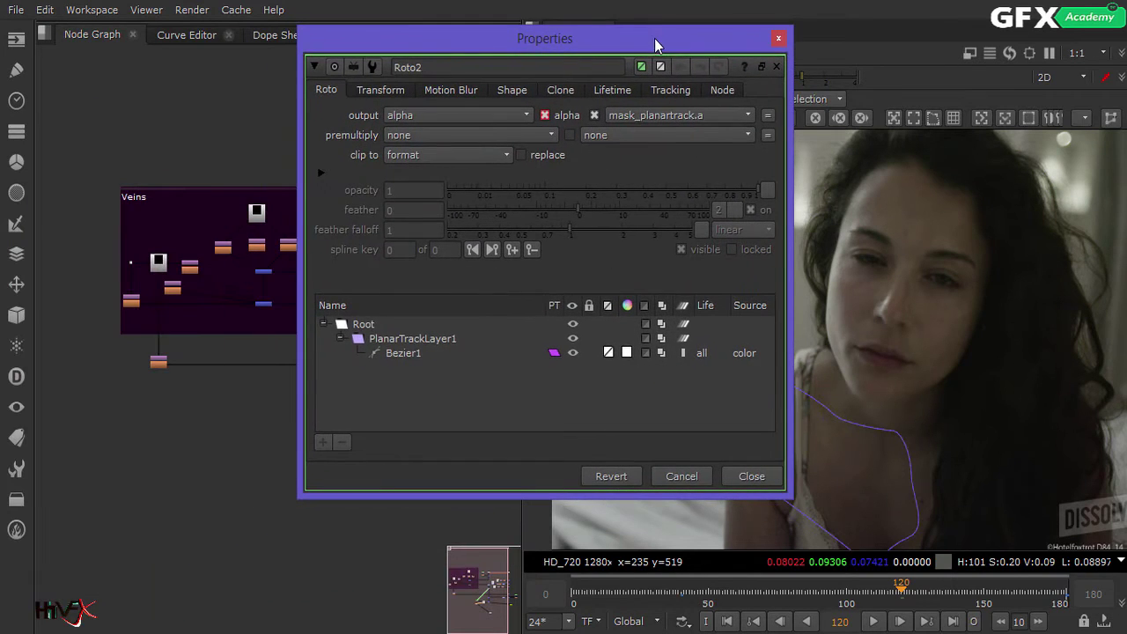
click(404, 340)
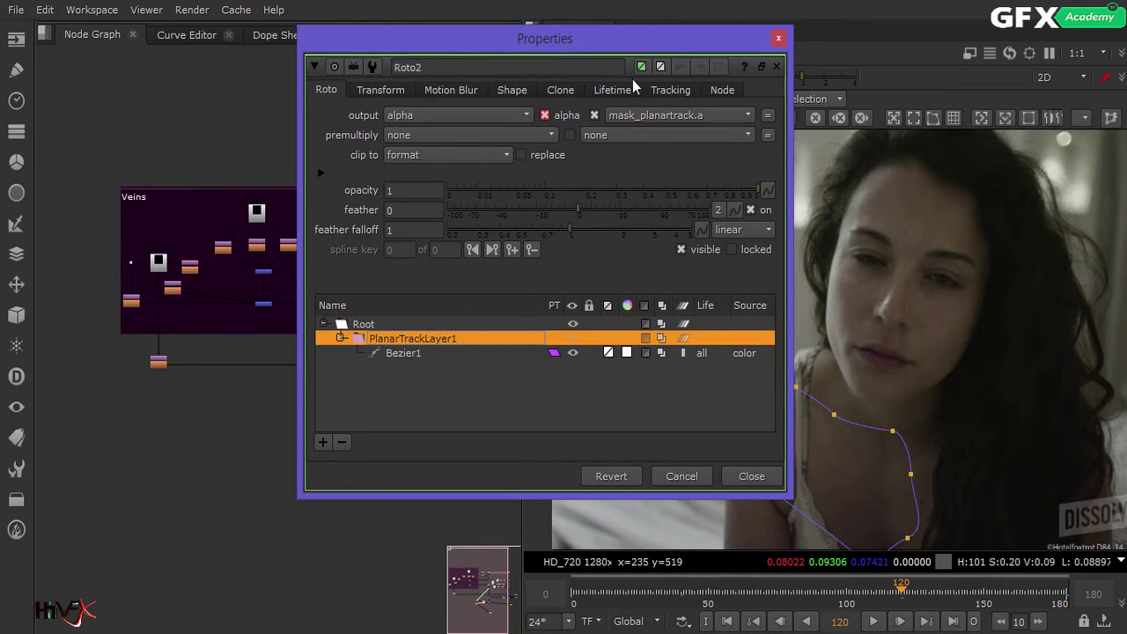
click(670, 90)
drag(495, 39, 735, 32)
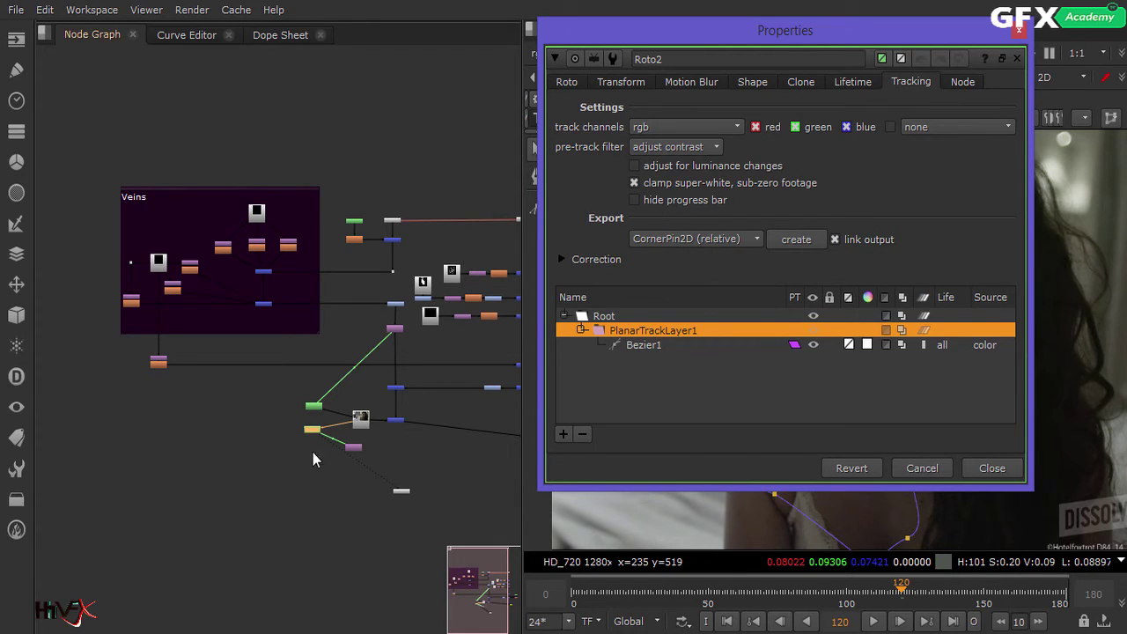
drag(352, 449, 257, 466)
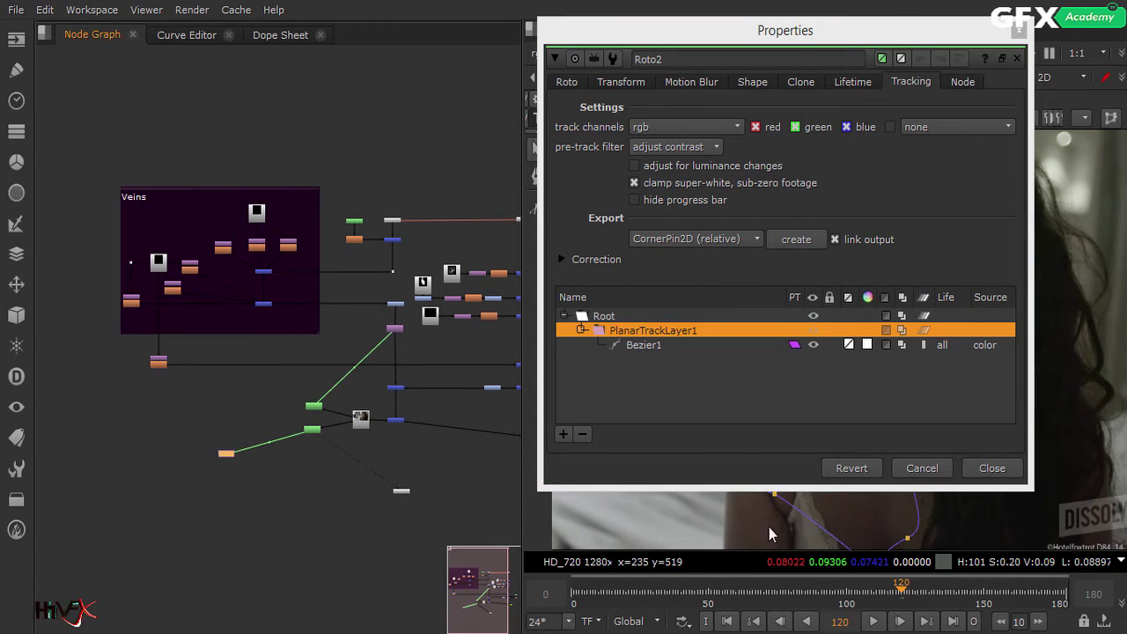
click(991, 468)
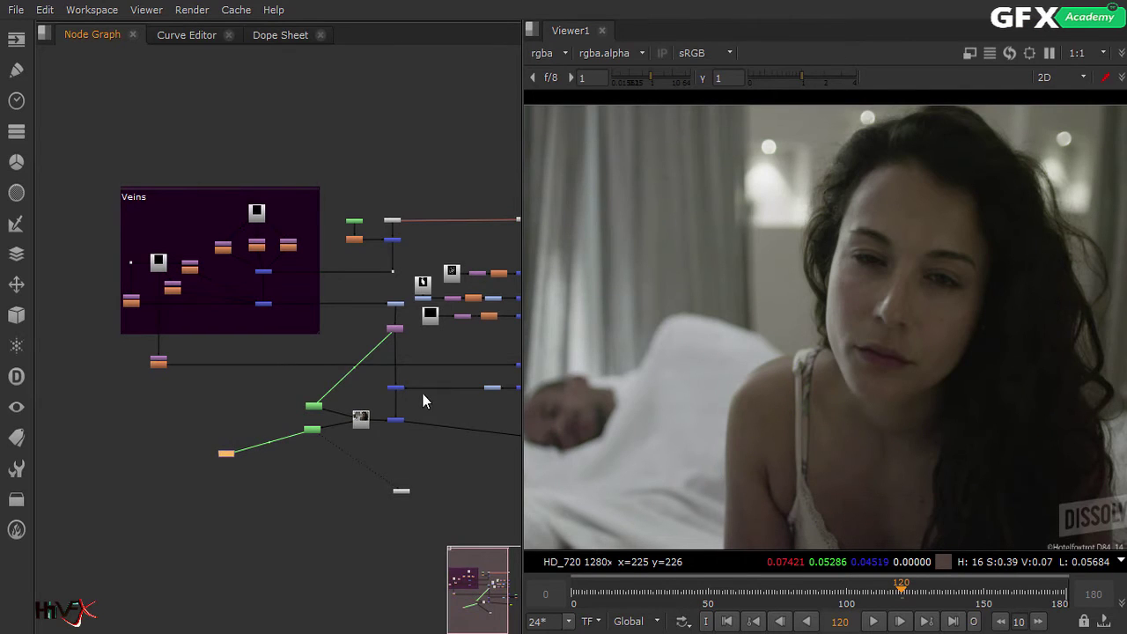
Insert the shoulder track's corner pin into the heart and skeleton branch between ColorCorrect2 and Merge6
middle_drag(422, 401, 223, 362)
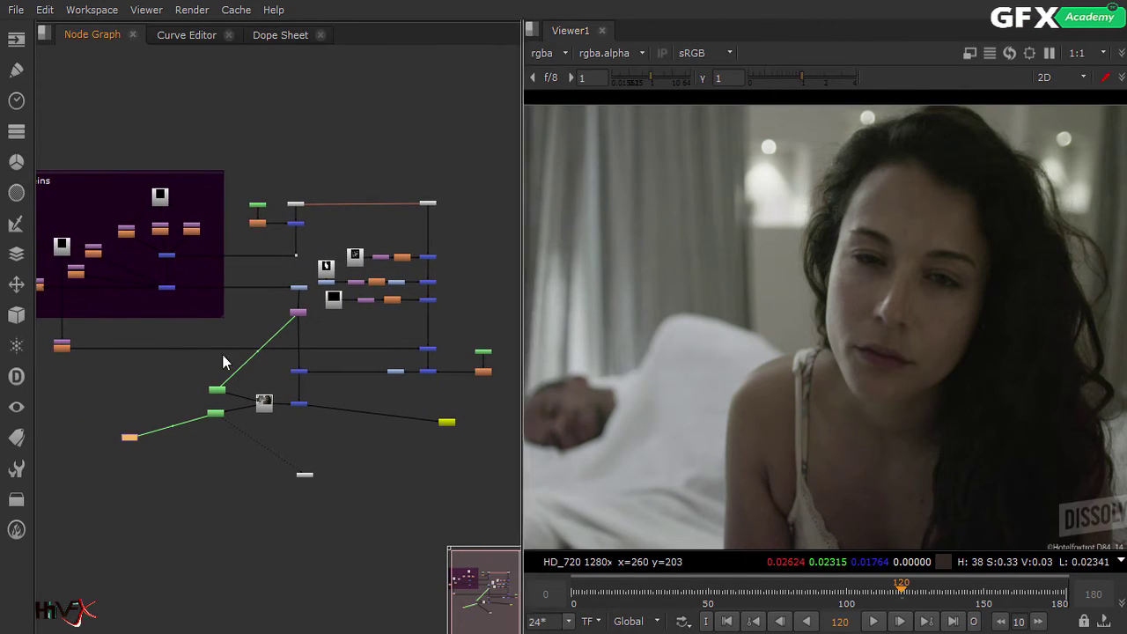
scroll(333, 280, up, 5)
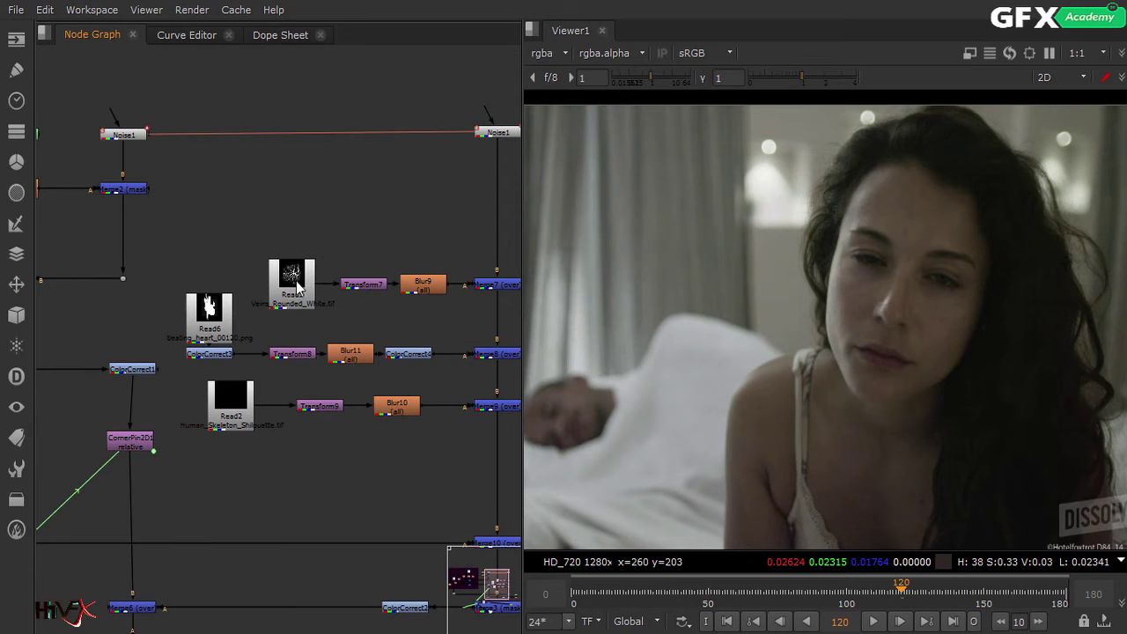
middle_drag(321, 458, 329, 278)
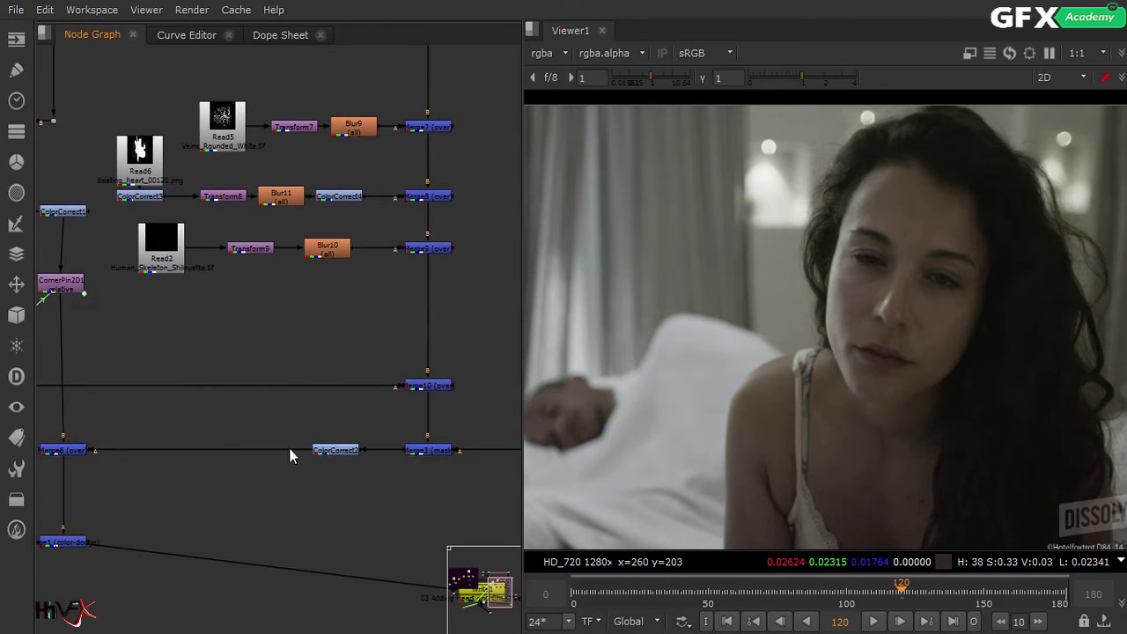
middle_drag(290, 455, 360, 371)
middle_drag(329, 415, 406, 391)
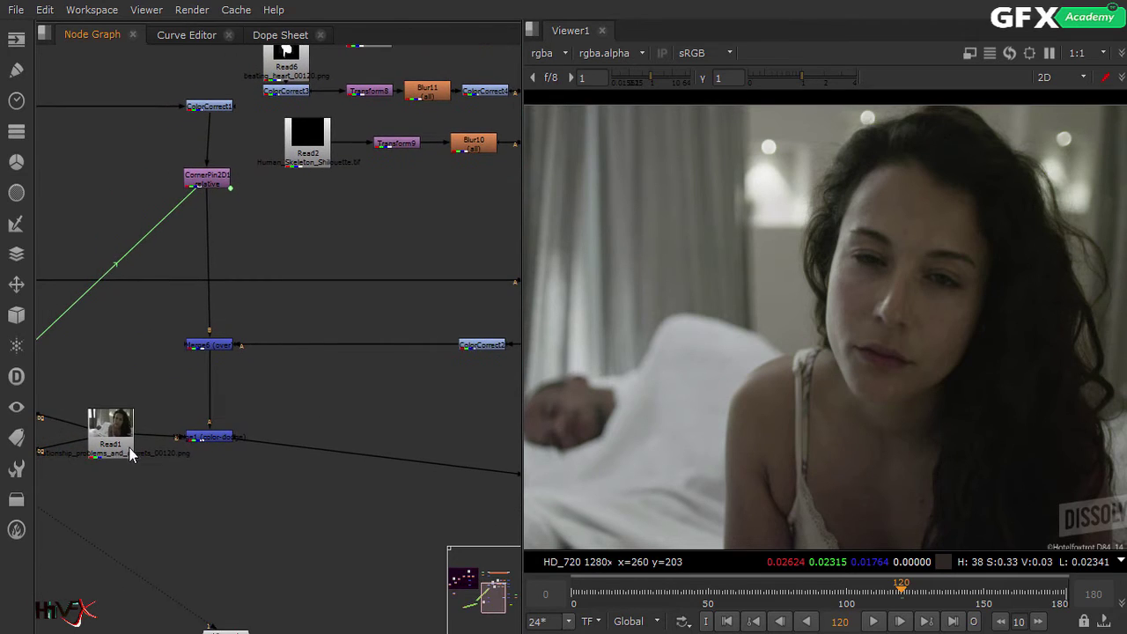
middle_drag(130, 453, 342, 294)
middle_drag(211, 355, 345, 350)
drag(104, 389, 511, 401)
middle_drag(460, 397, 150, 555)
drag(198, 577, 397, 410)
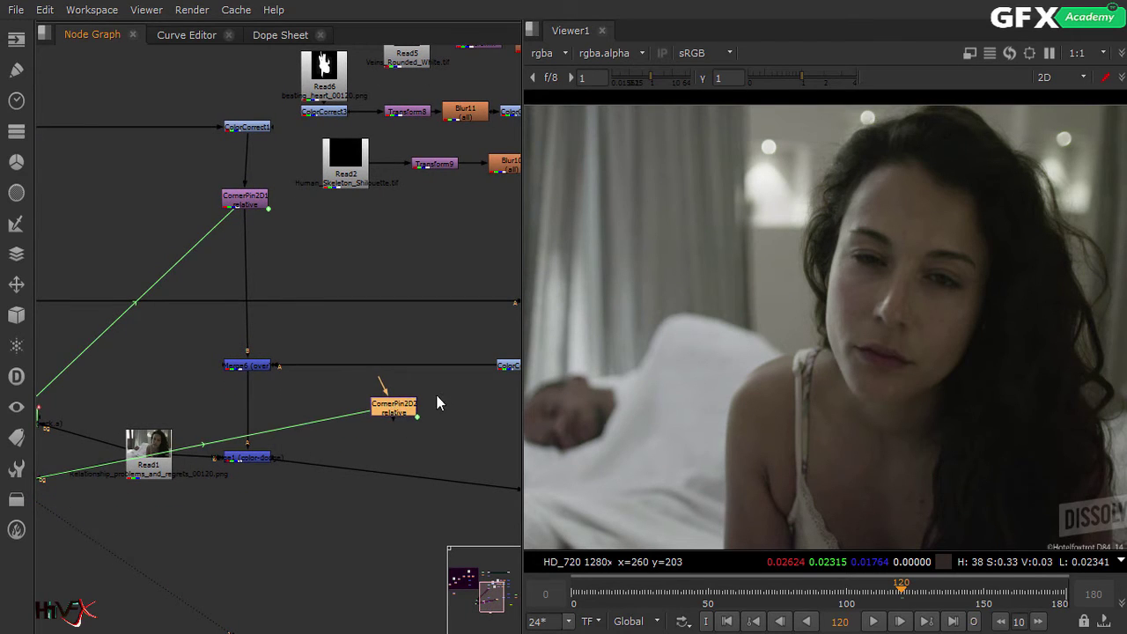
middle_drag(435, 403, 326, 445)
drag(307, 450, 325, 405)
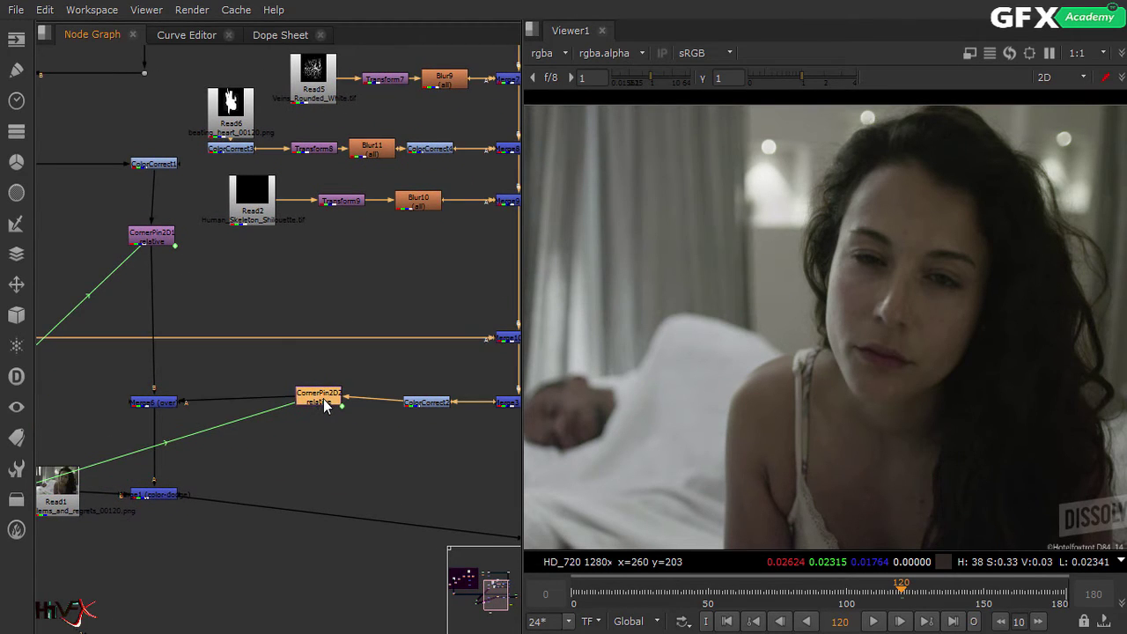
Straighten both branches by aligning the face corner pin under ColorCorrect1 and the shoulder corner pin level with ColorCorrect2
middle_drag(308, 450, 358, 474)
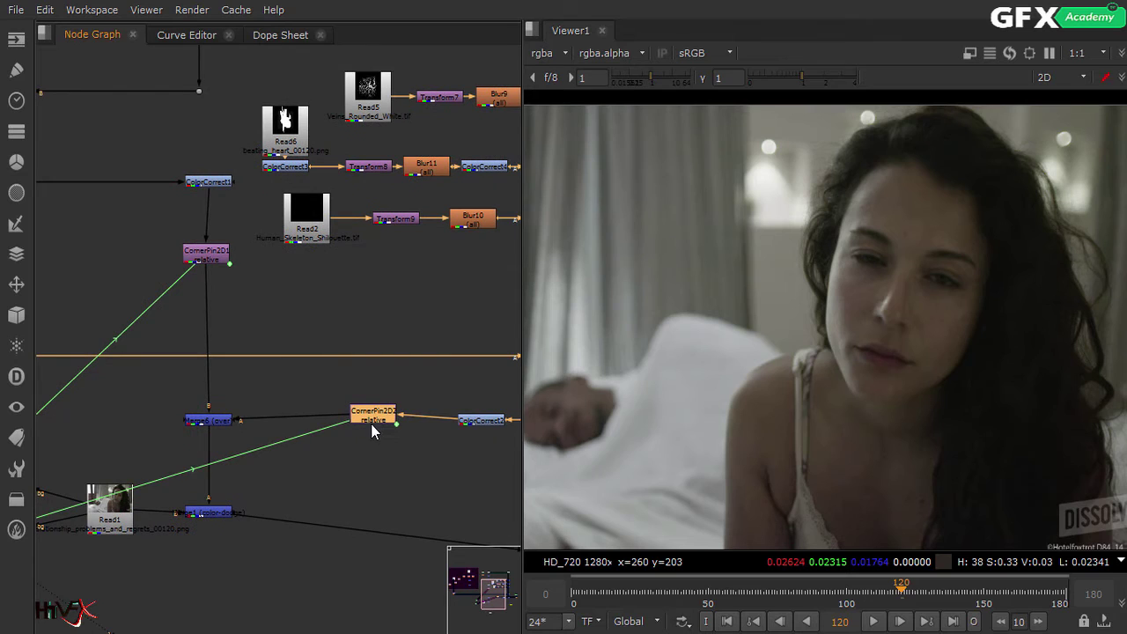
drag(223, 260, 225, 259)
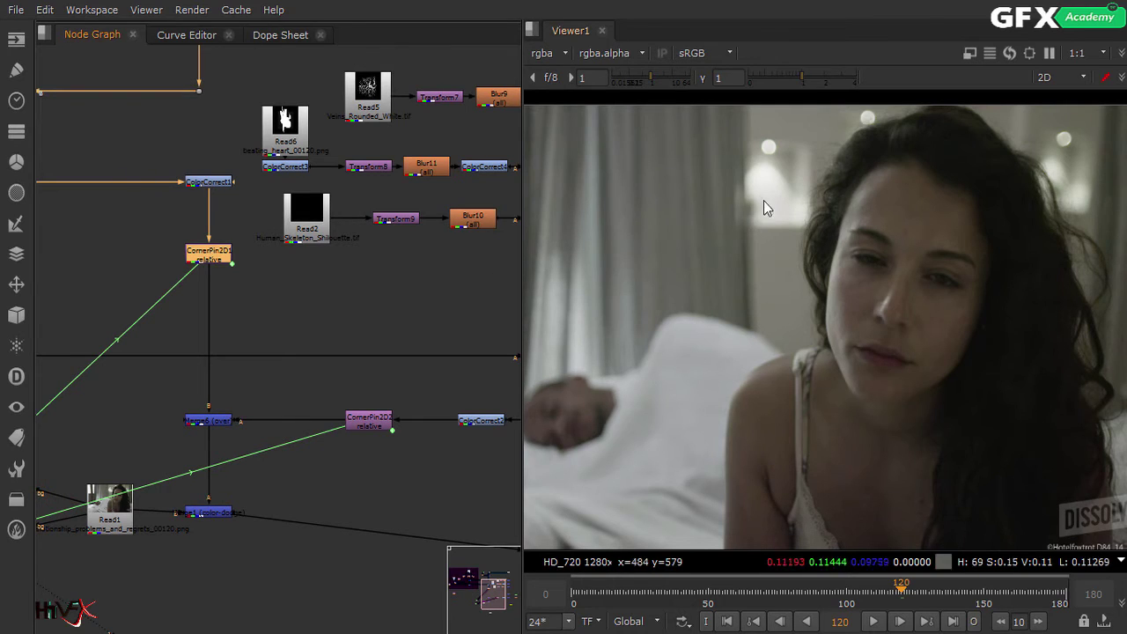
click(202, 183)
click(203, 263)
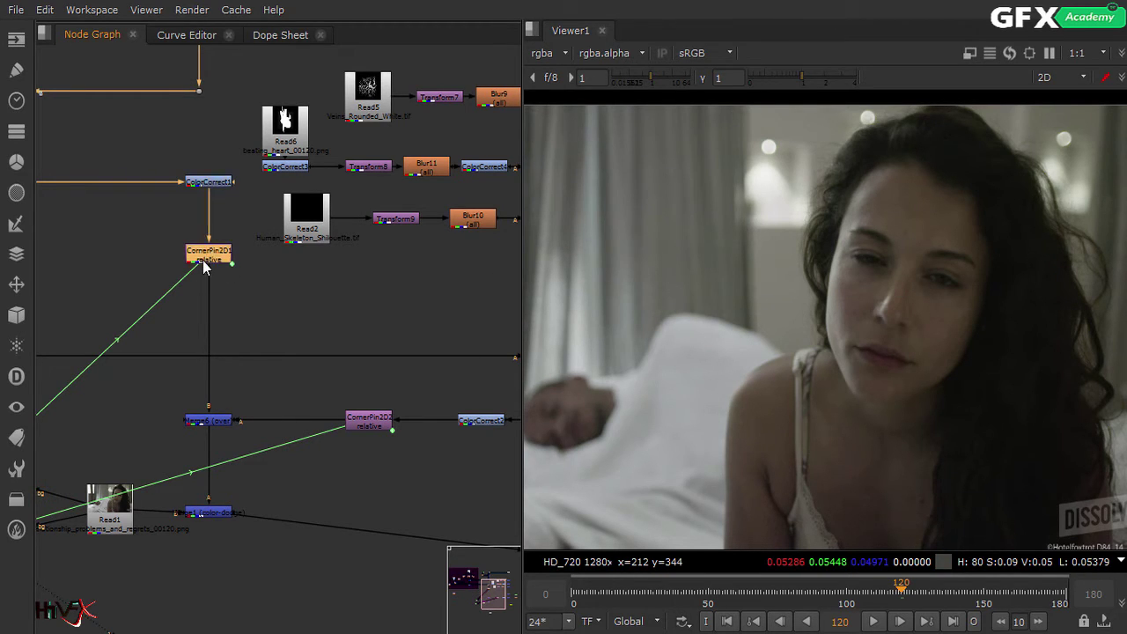
middle_drag(316, 308, 203, 322)
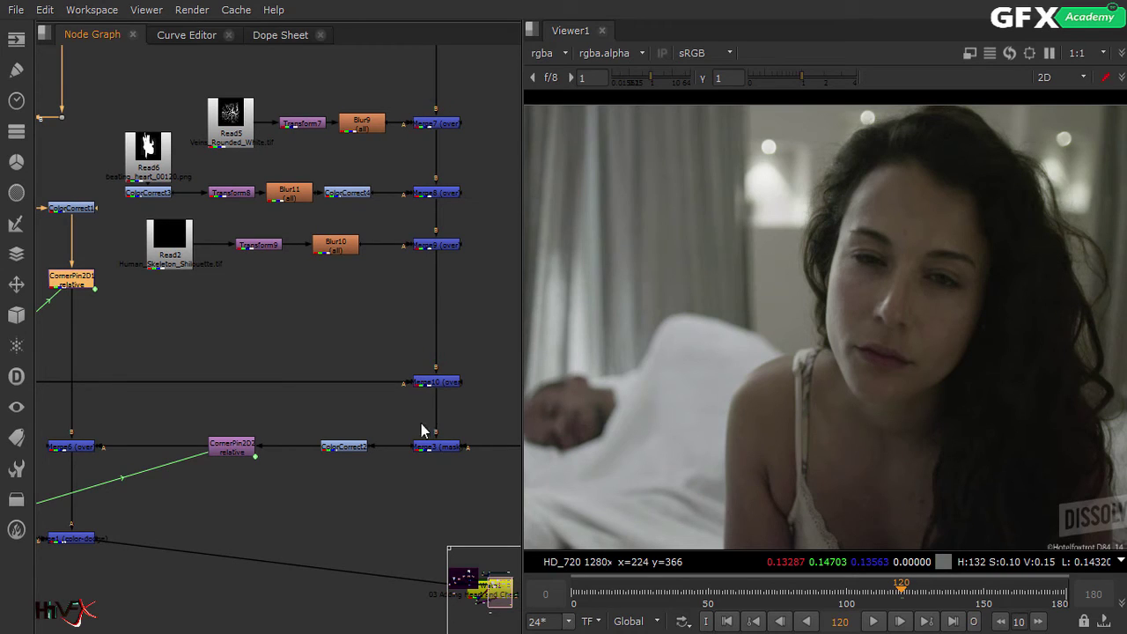
Show the output of the colour-dodge Merge1 node in Viewer1
click(231, 447)
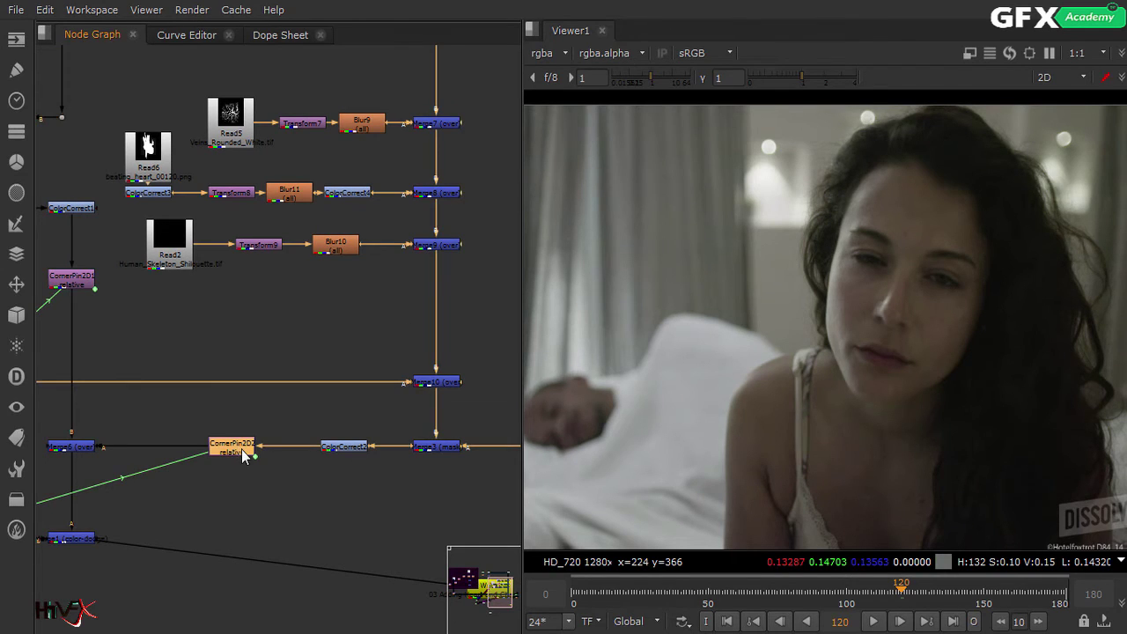
middle_drag(200, 485, 449, 291)
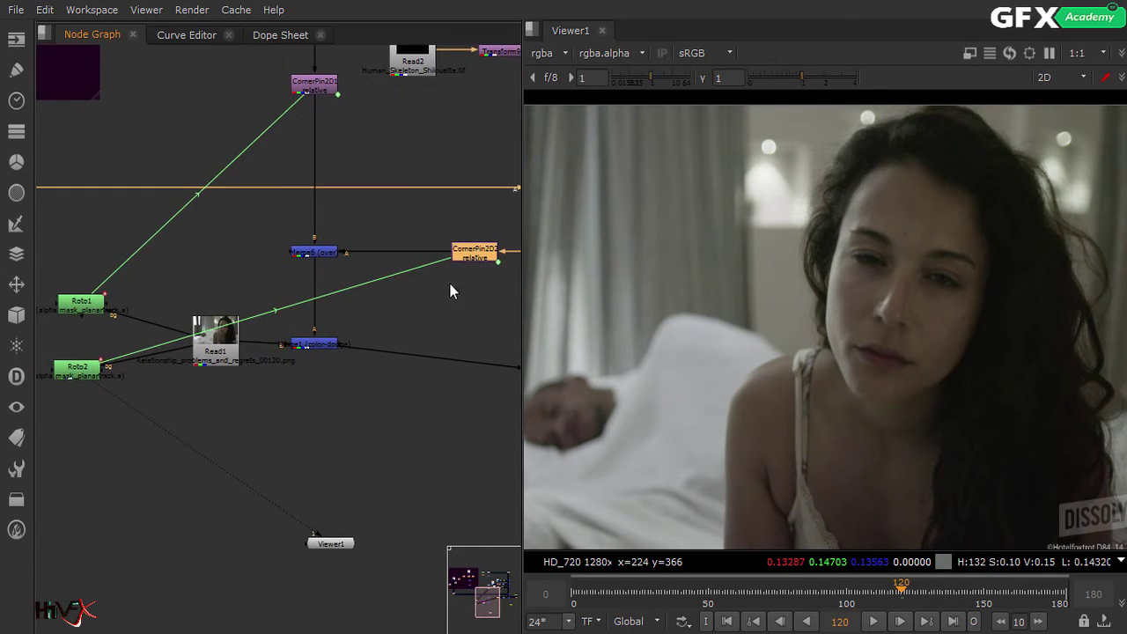
middle_drag(371, 388, 383, 357)
click(383, 357)
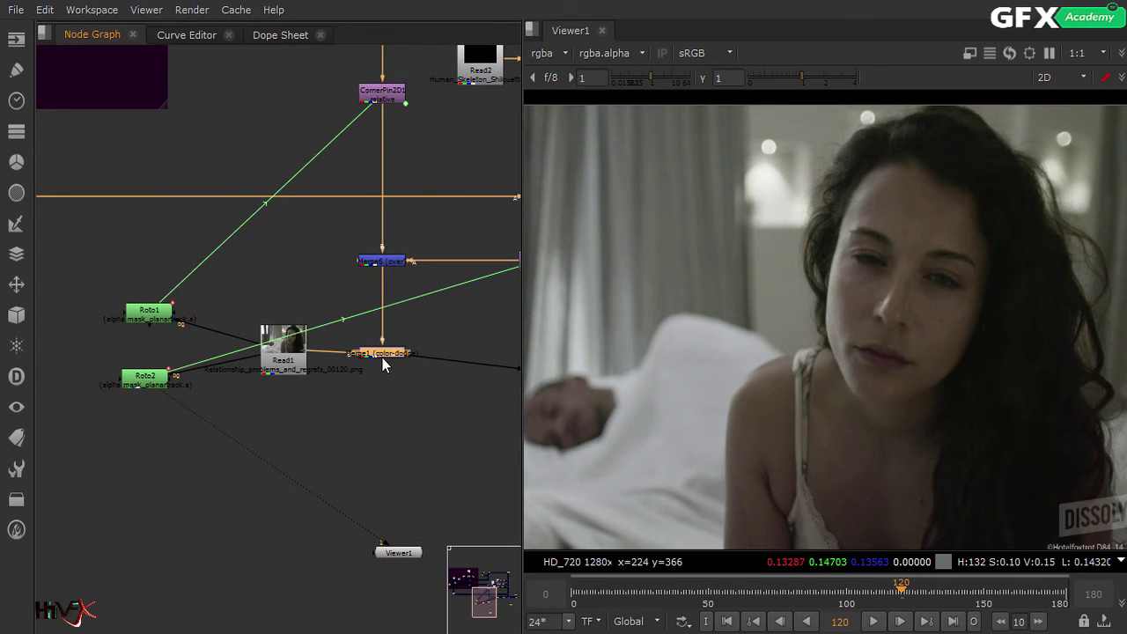
ctrl+click(382, 357)
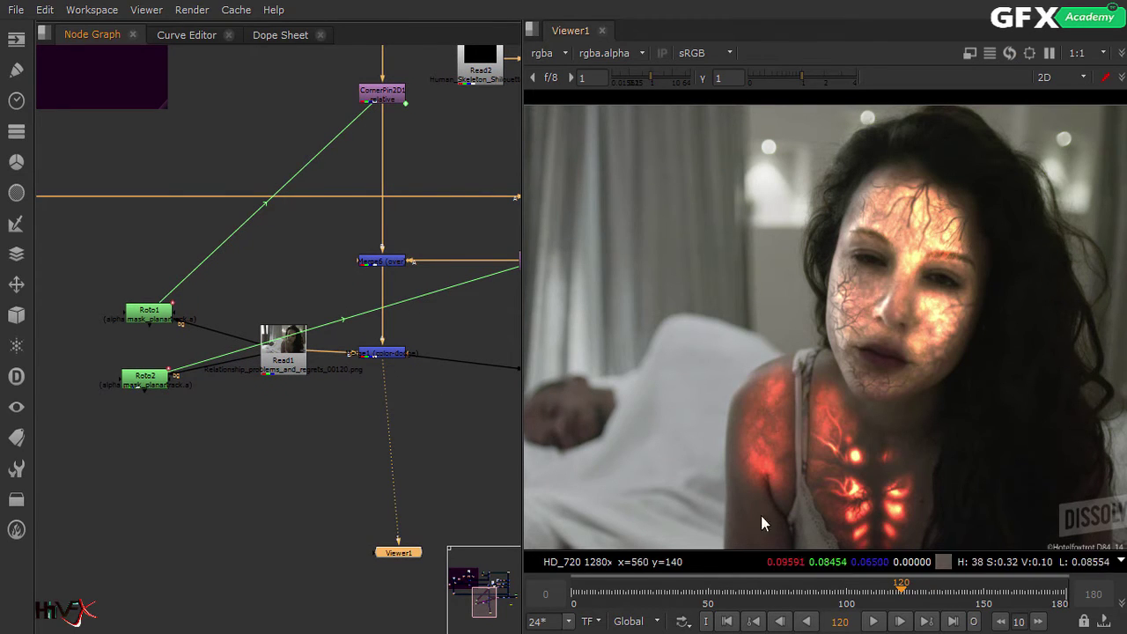
Play the composite from the first frame to check the glowing effects' tracking, stop playback and fit the image in the viewer
click(724, 622)
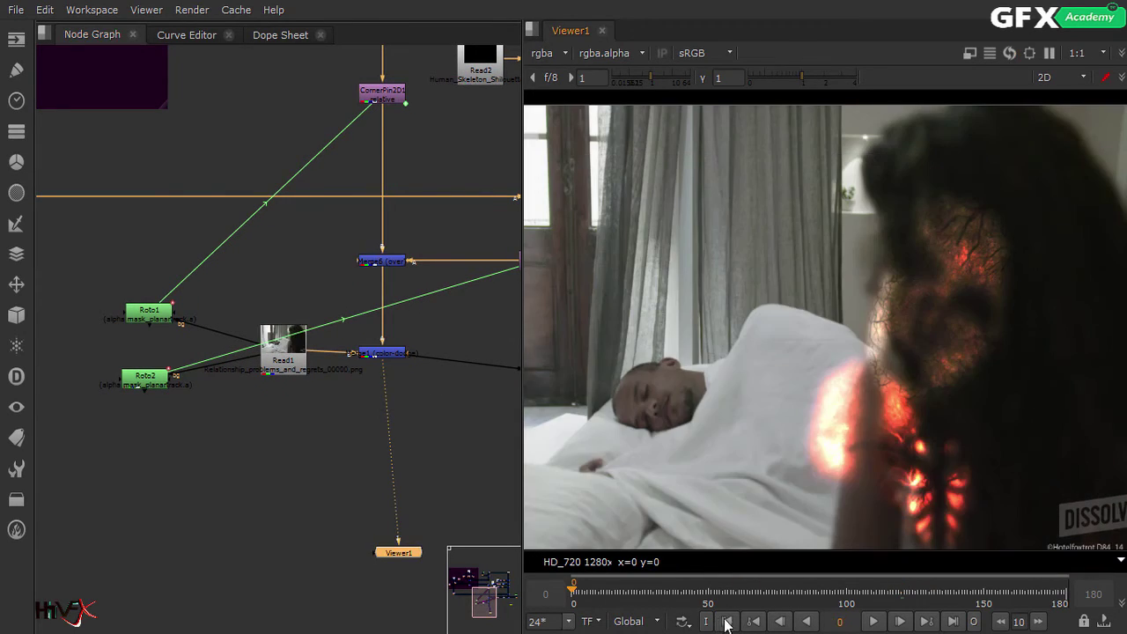
click(875, 622)
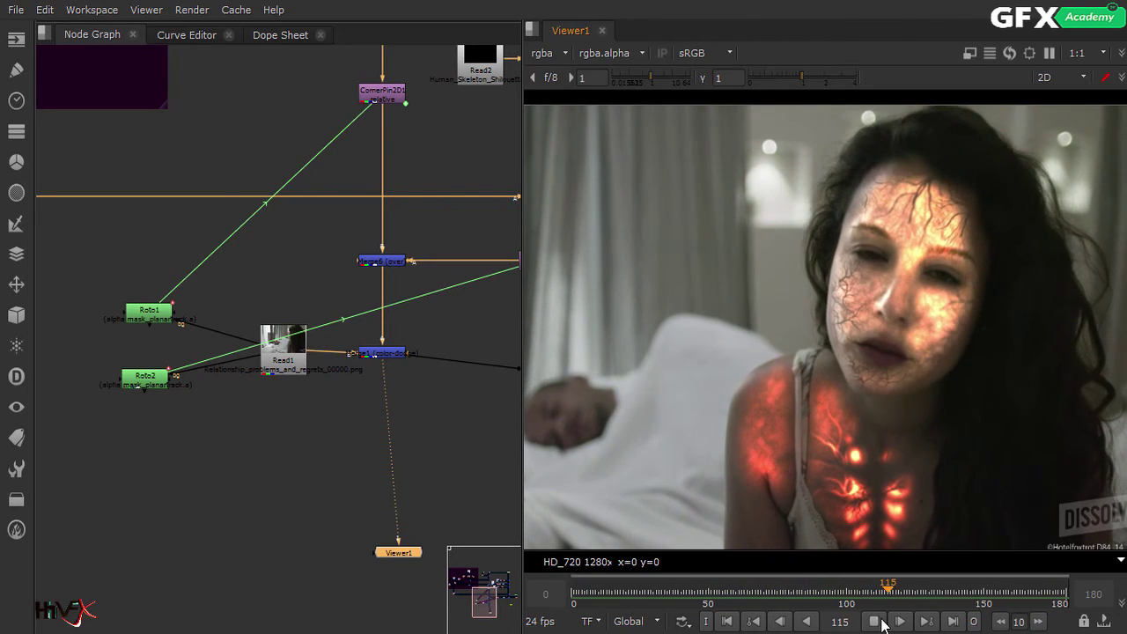
key(k)
key(f)
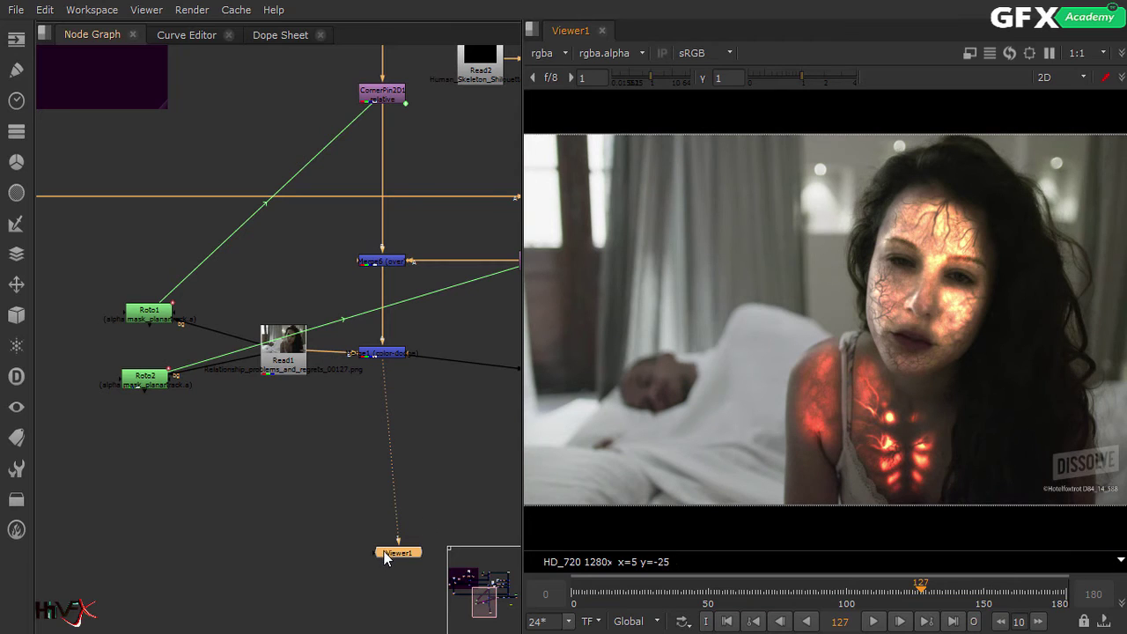
Tidy the node graph by aligning Viewer1 and Merge1 vertically, setting Read1 level with Merge1, and placing Roto1 and Roto2 above Read1
drag(384, 557, 369, 571)
drag(275, 354, 261, 449)
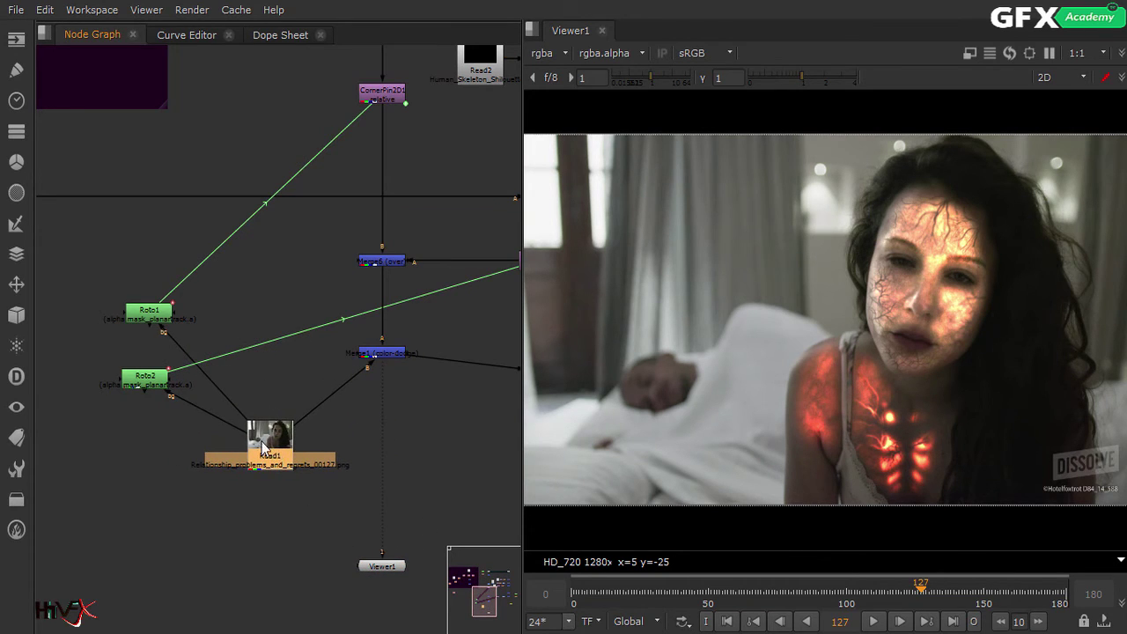
drag(148, 322, 279, 292)
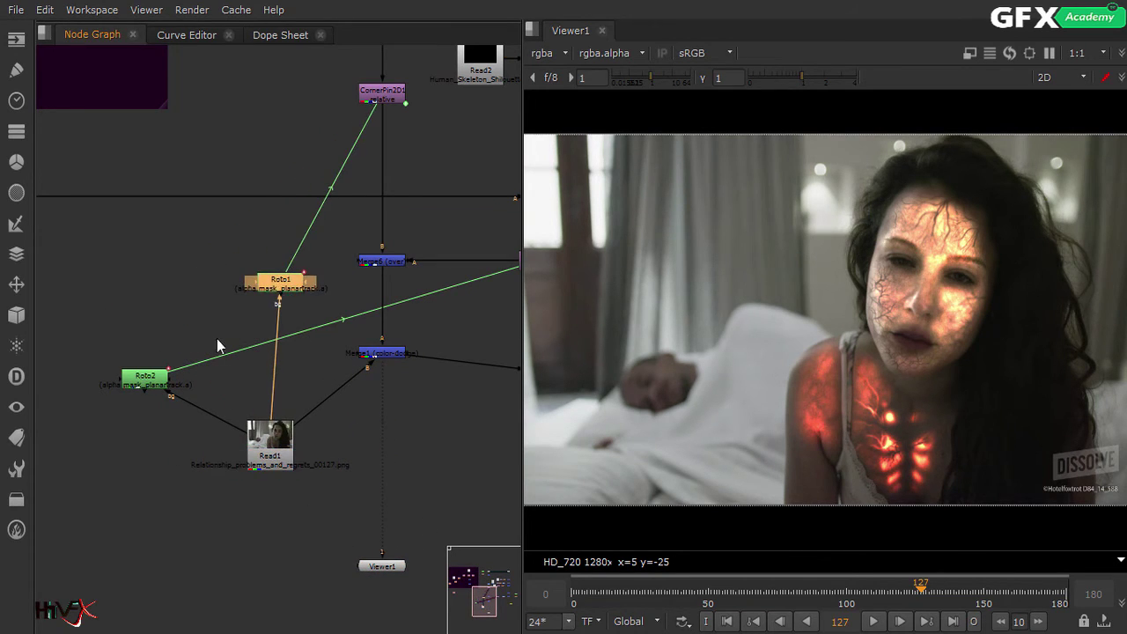
drag(166, 376, 332, 353)
drag(283, 280, 274, 261)
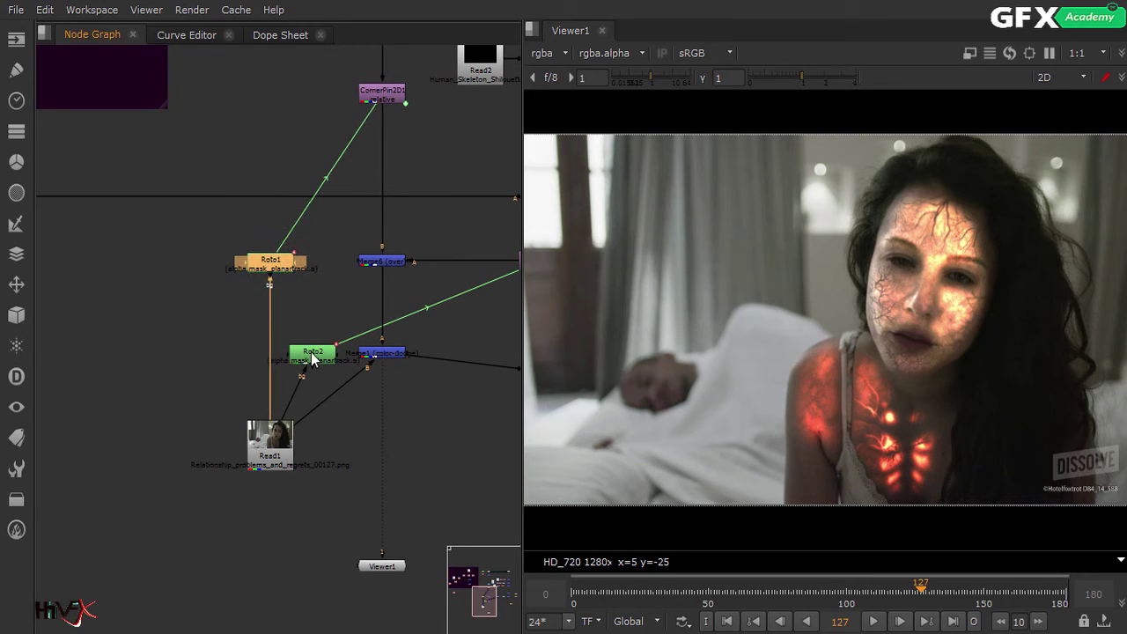
drag(313, 354, 313, 319)
drag(378, 361, 381, 447)
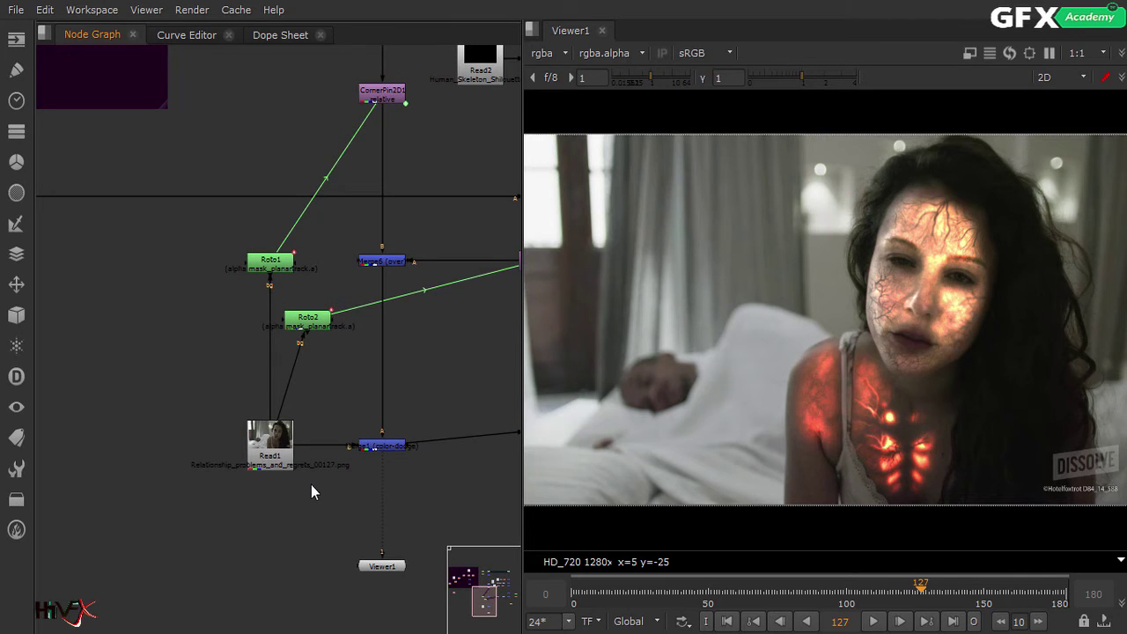
Insert a ColorCorrect node between Merge1 and Viewer1 and save the comp
key(c)
drag(606, 211, 924, 201)
drag(312, 487, 386, 493)
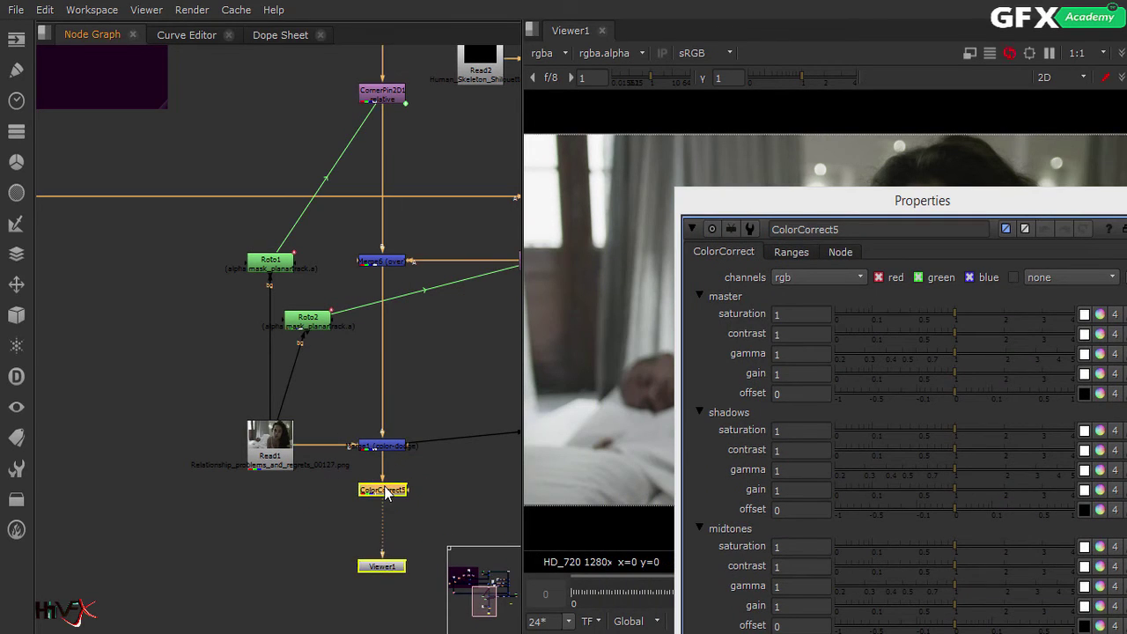
click(16, 9)
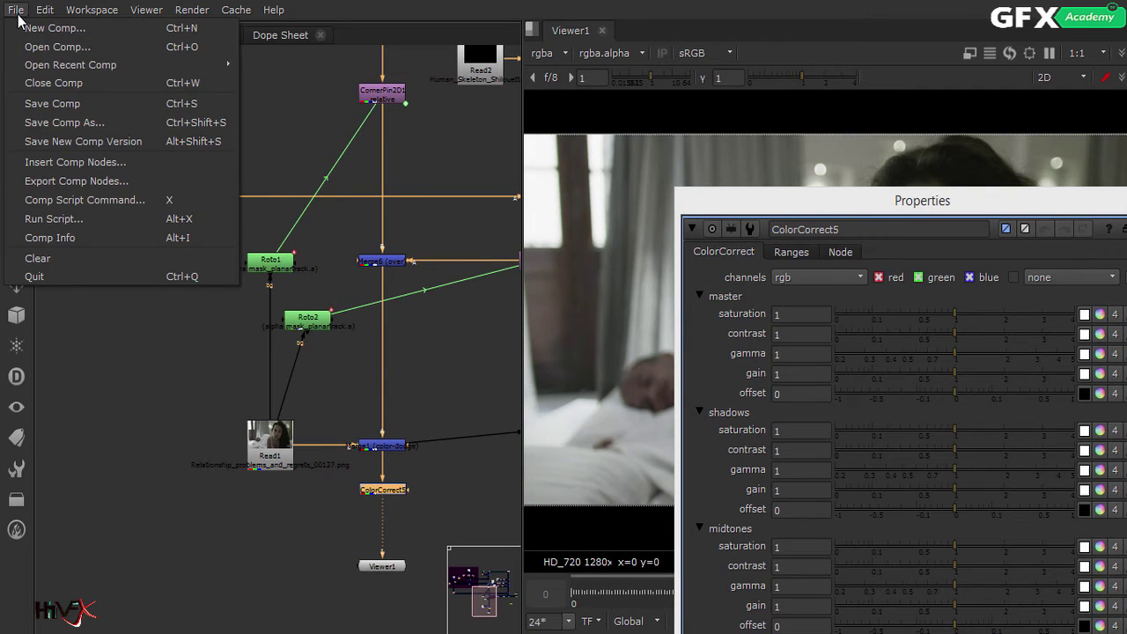
click(66, 103)
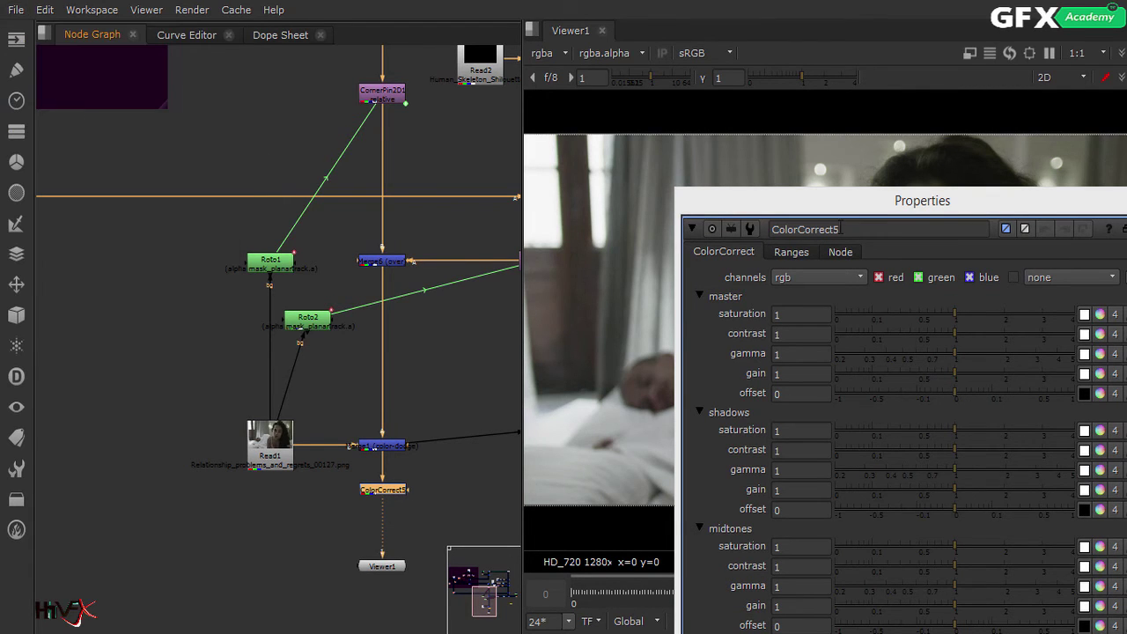
Tint the composite blue by setting the new ColorCorrect's master gain to red 0.58, green 0.84 and blue 1.96
drag(848, 207, 173, 73)
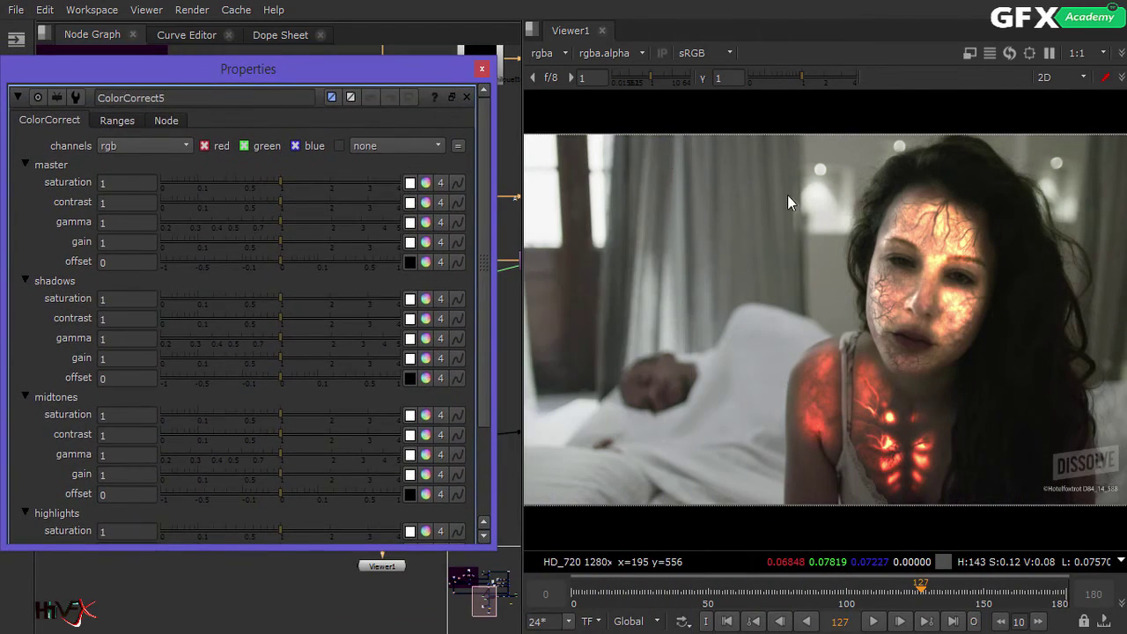
scroll(792, 309, down, 1)
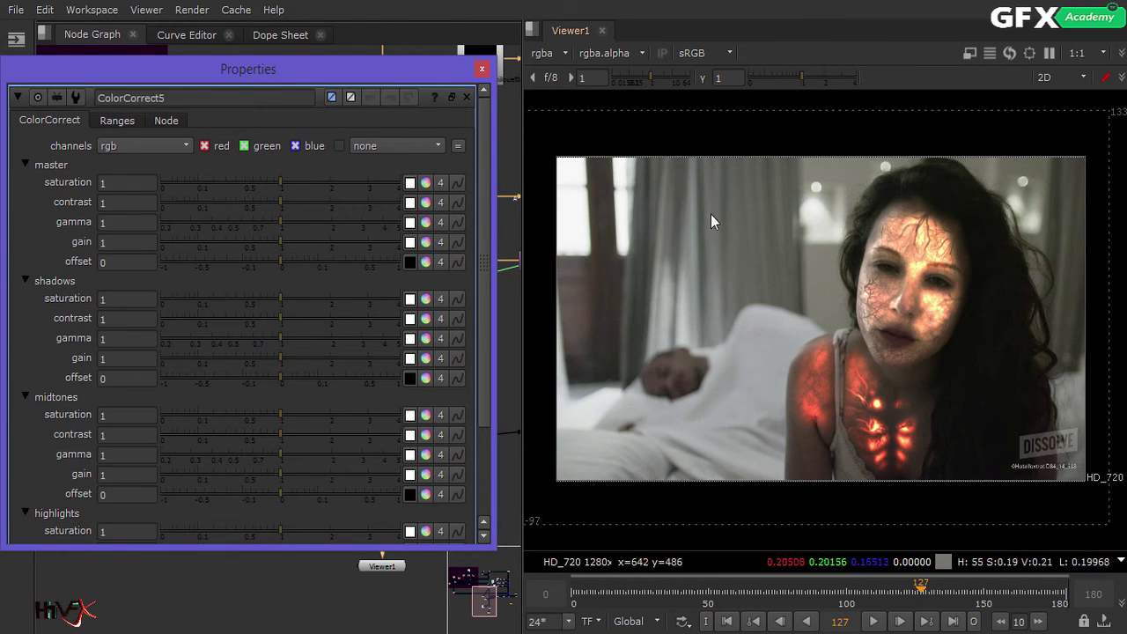
drag(448, 77, 470, 76)
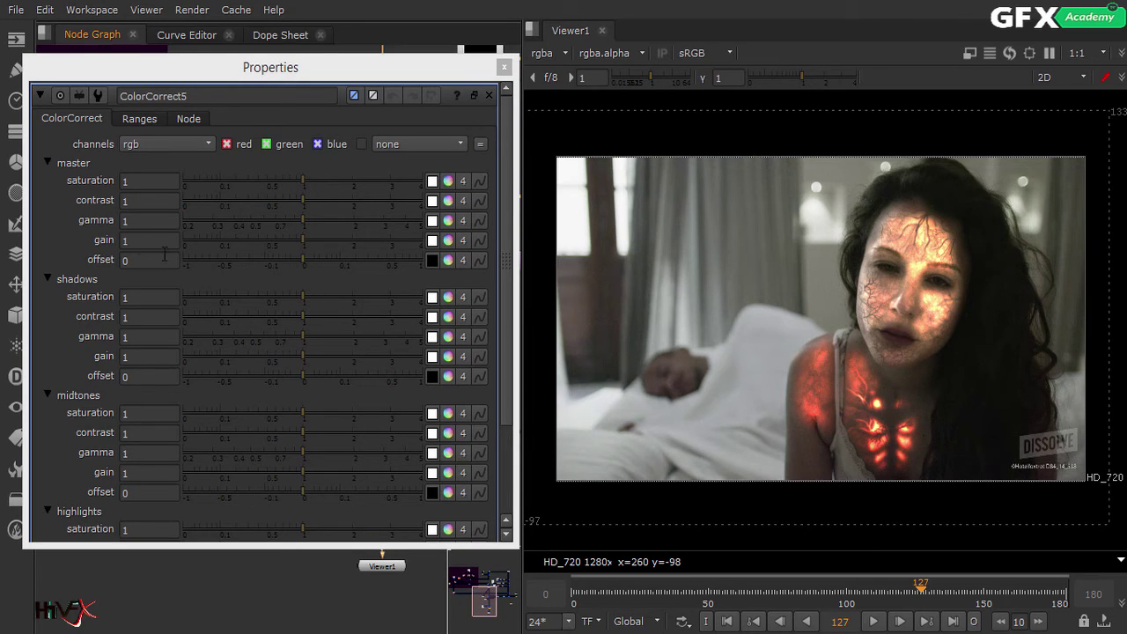
click(448, 241)
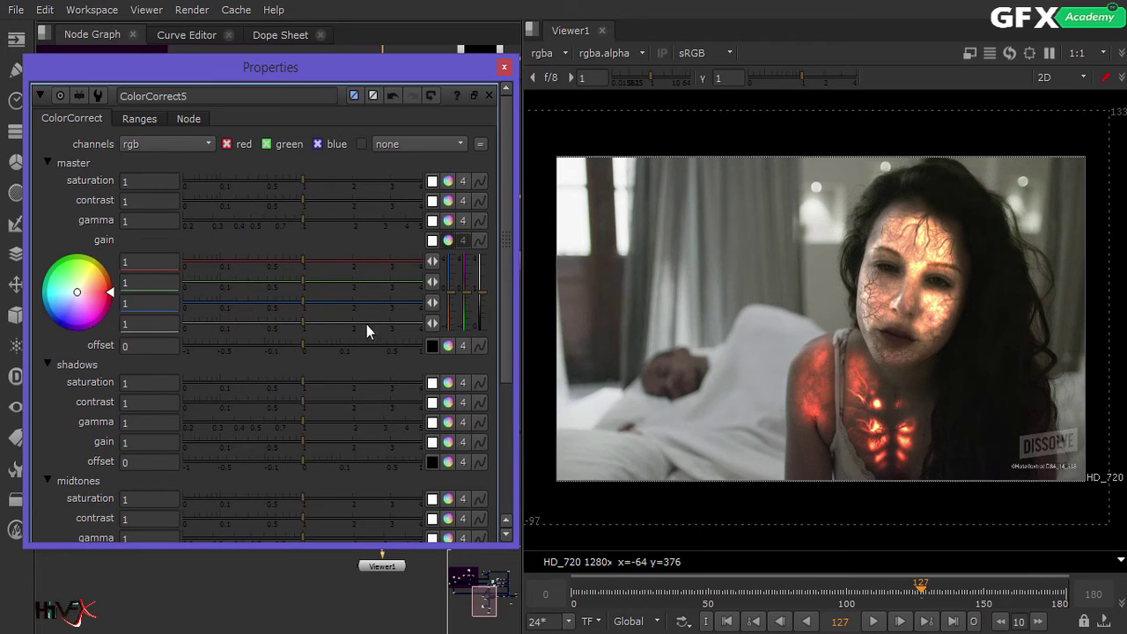
drag(304, 299, 350, 306)
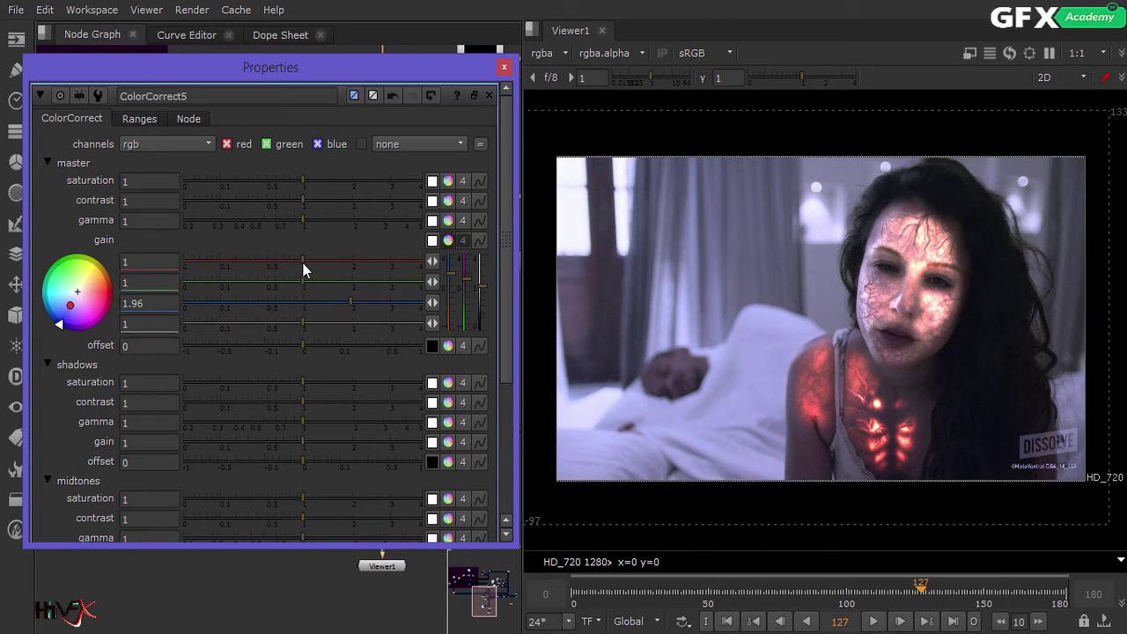
mouse_move(303, 263)
mouse_down()
mouse_move(281, 267)
mouse_move(301, 279)
mouse_move(271, 288)
mouse_move(264, 267)
mouse_move(277, 269)
mouse_up()
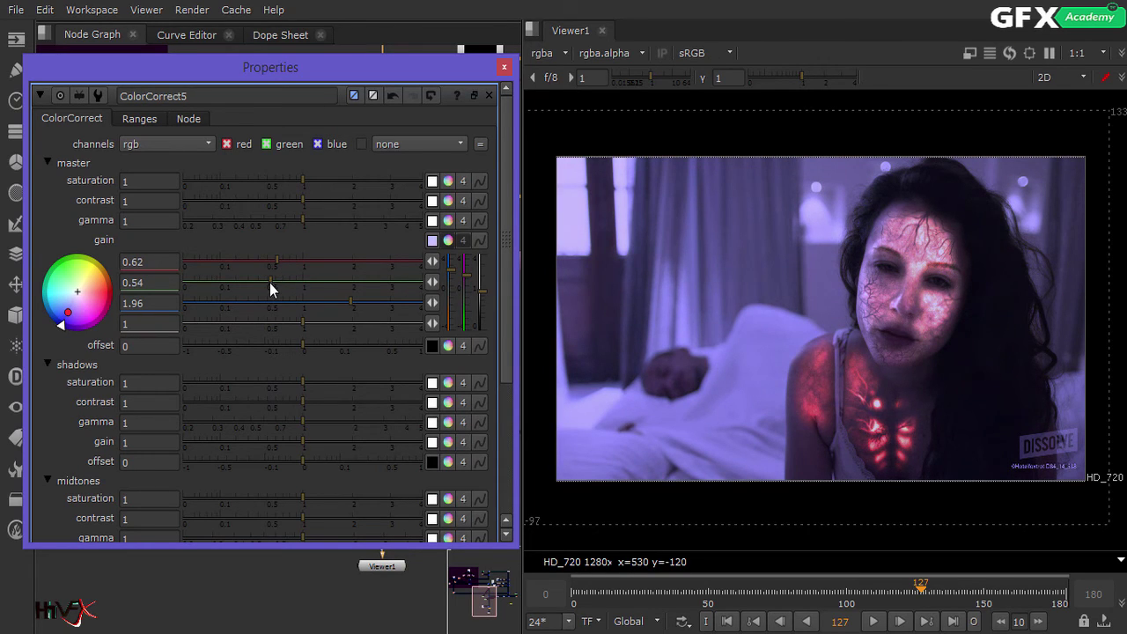
mouse_move(270, 283)
mouse_down()
mouse_move(292, 287)
mouse_move(274, 262)
mouse_up()
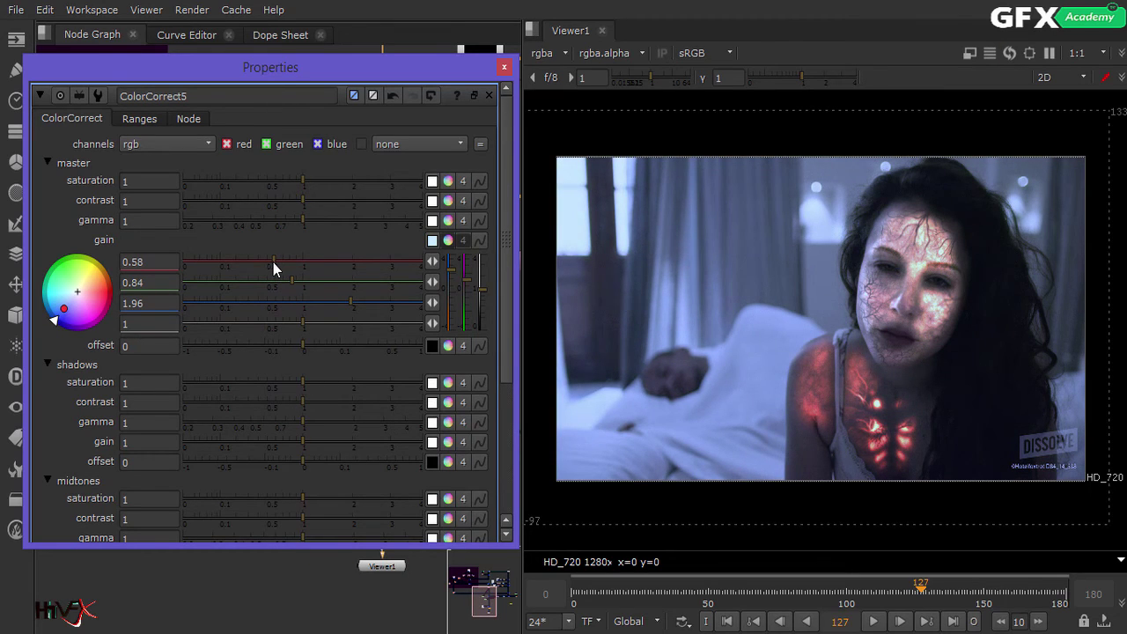
Set the shadows gain to red 0.84 and blue 1.14
scroll(503, 222, down, 2)
drag(505, 229, 506, 288)
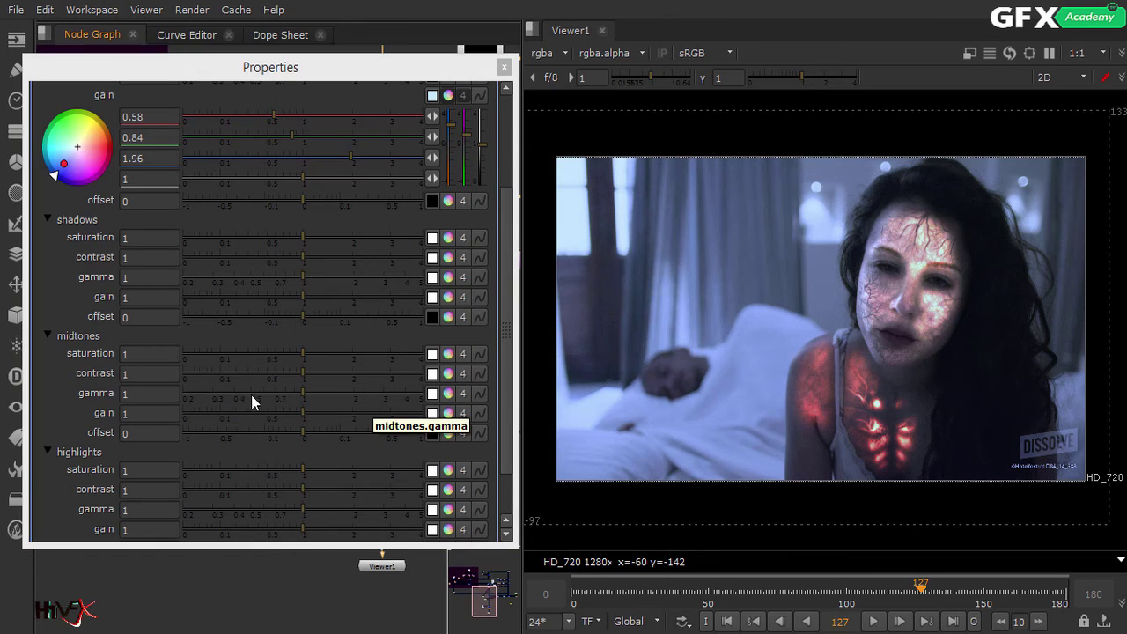
click(448, 297)
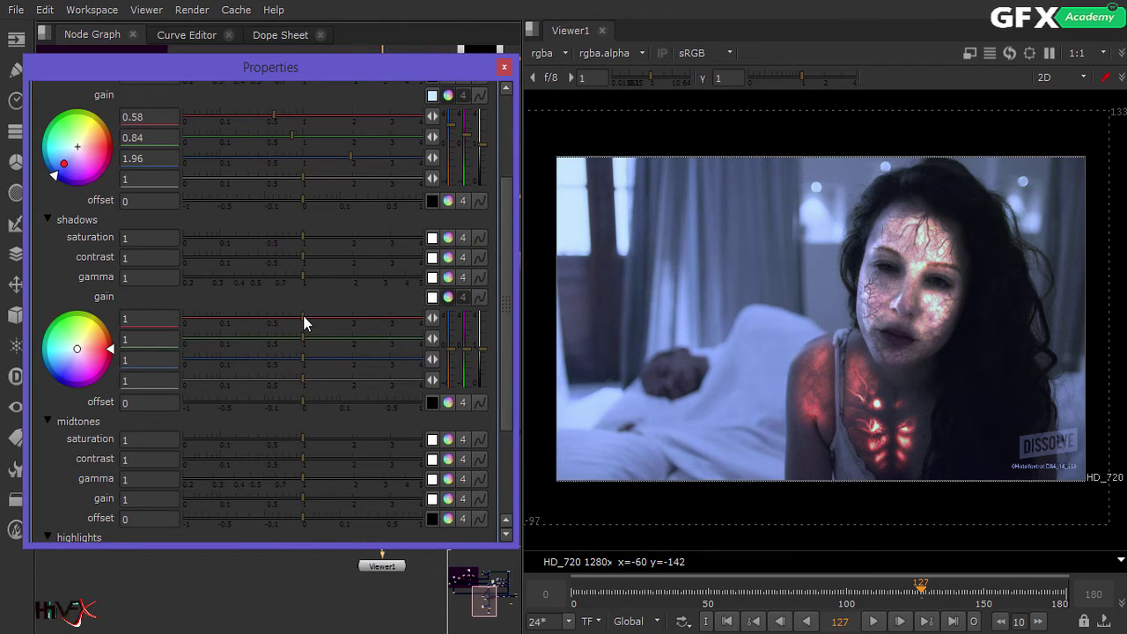
drag(303, 315, 292, 320)
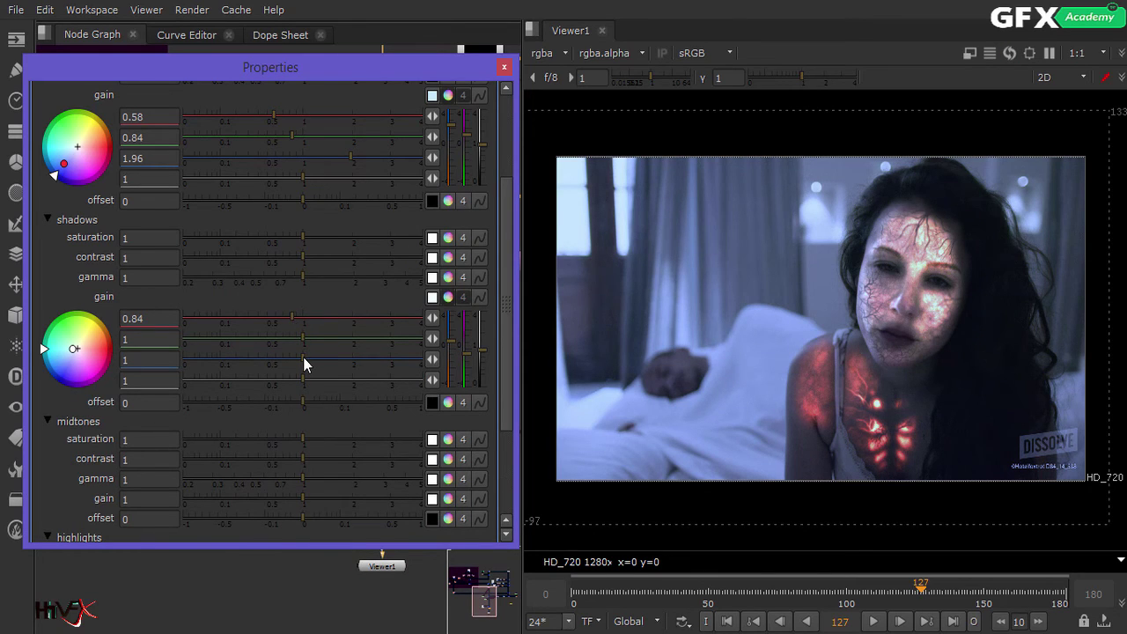
drag(303, 358, 311, 358)
Raise the master contrast and gamma slightly, to about 1.1 each
drag(504, 229, 497, 126)
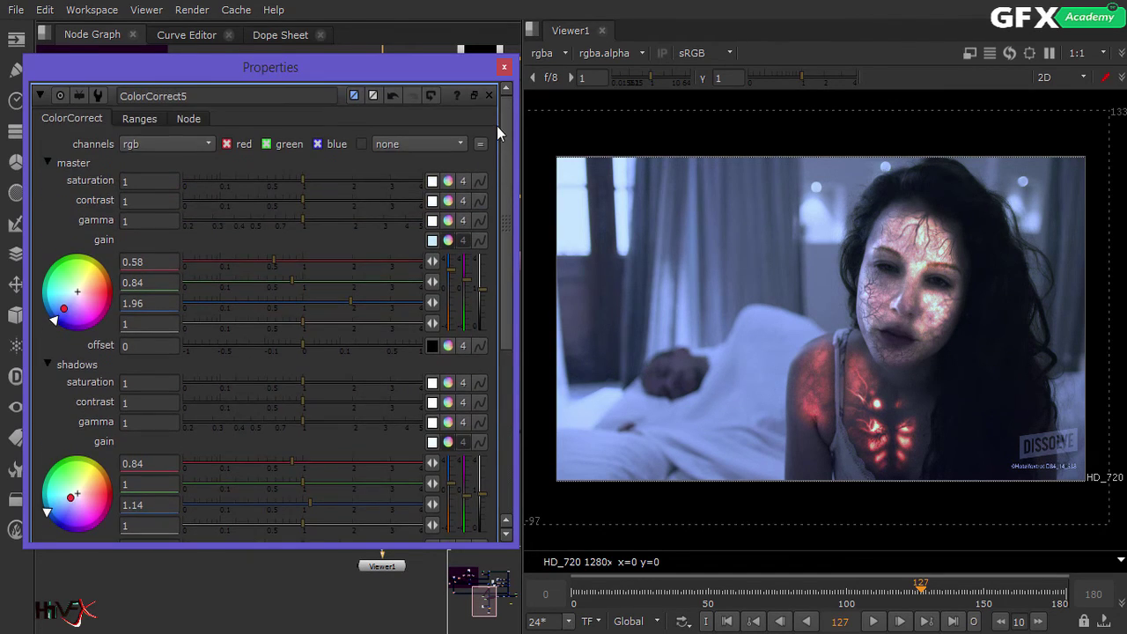
drag(301, 197, 307, 219)
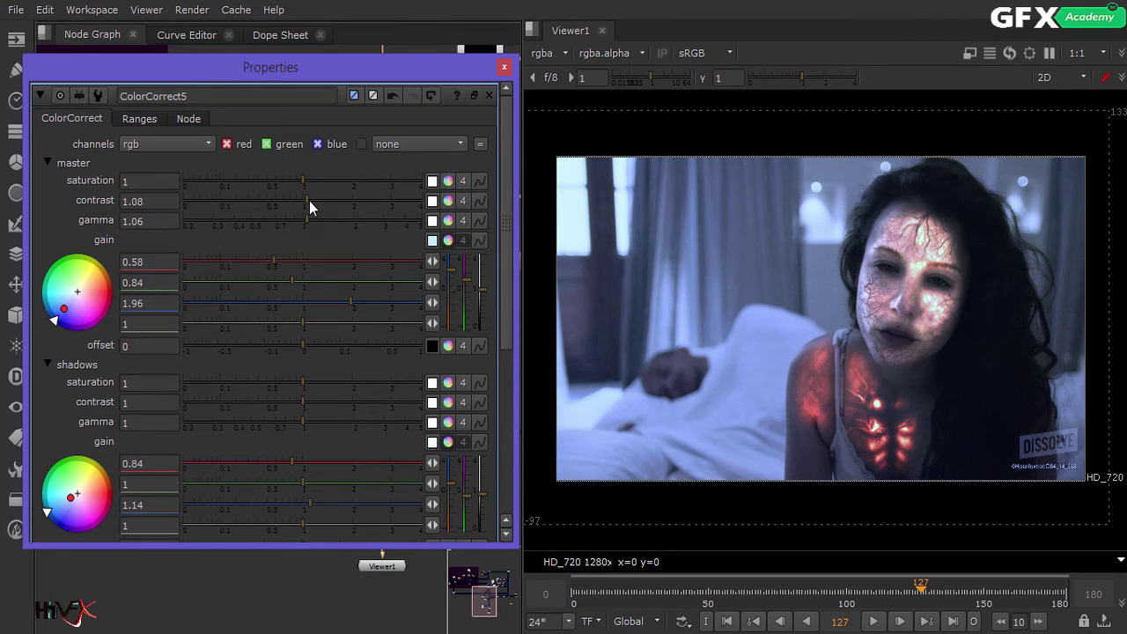
click(309, 201)
click(308, 218)
Warm the midtones by setting their gain to red 1.16 and blue 0.58, and close the colour correction properties
drag(500, 209, 504, 326)
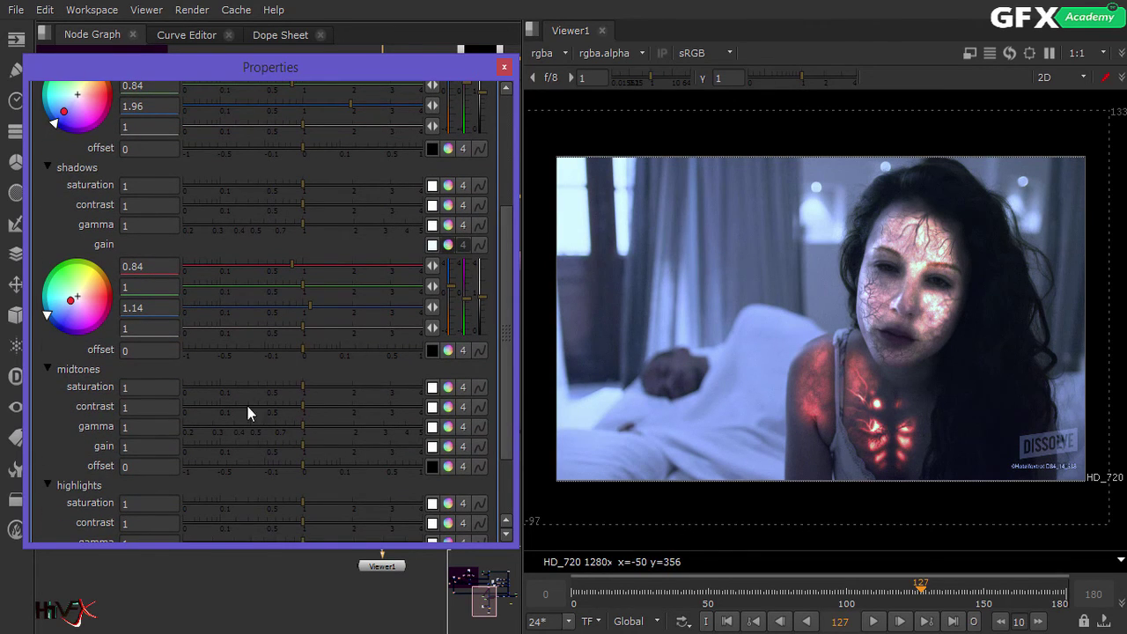
drag(505, 342, 503, 375)
click(448, 385)
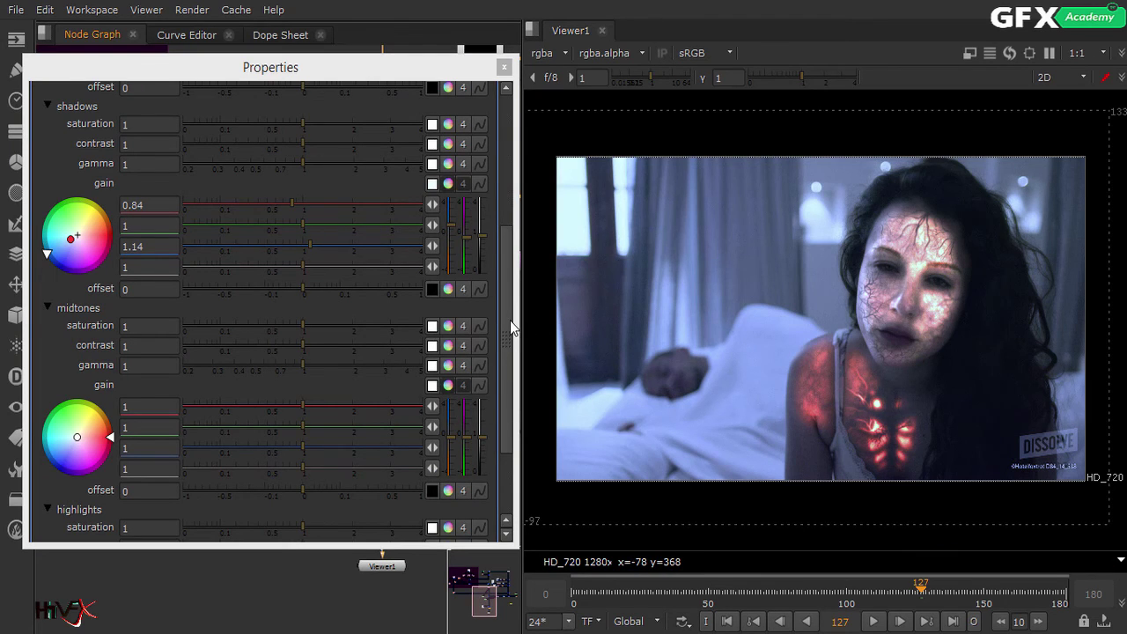
drag(509, 322, 507, 363)
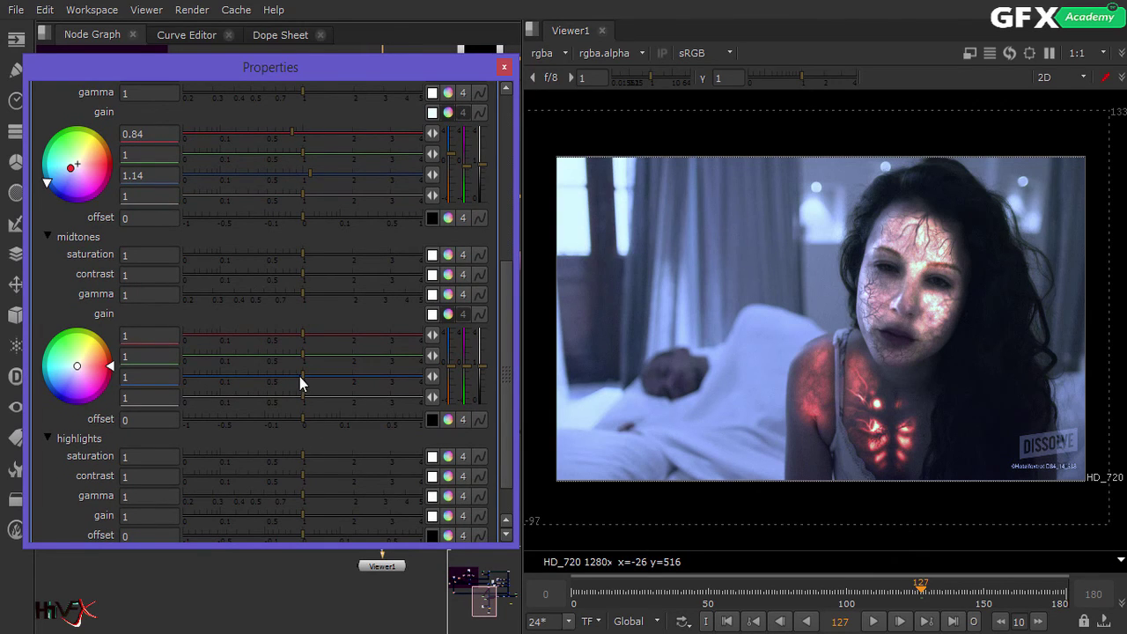
drag(299, 377, 283, 380)
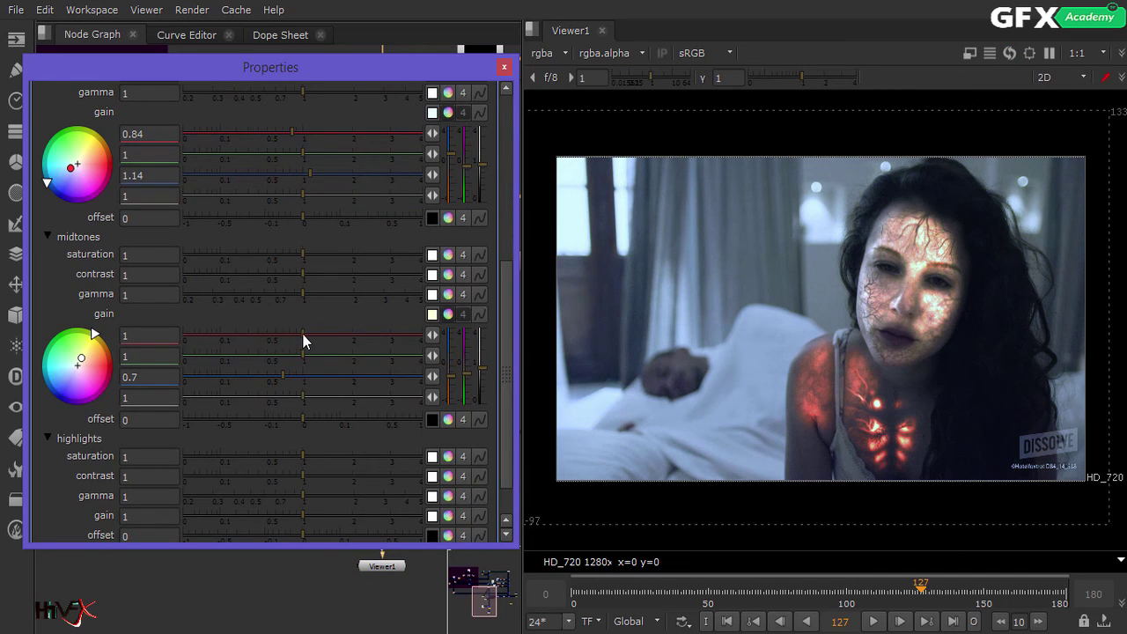
drag(303, 341, 312, 344)
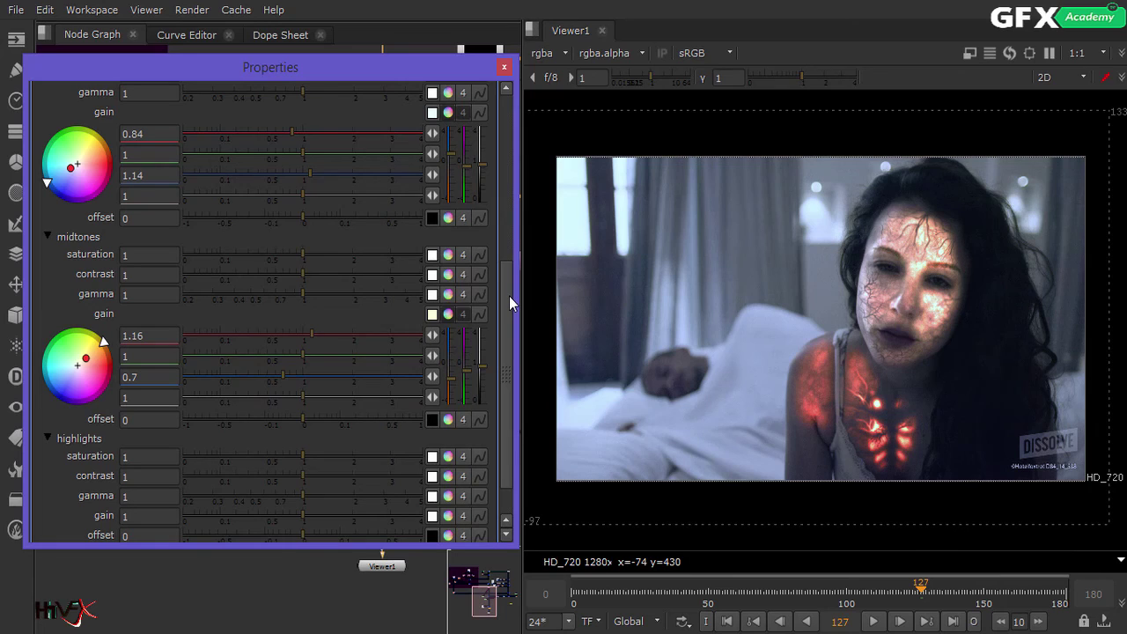
drag(509, 296, 509, 297)
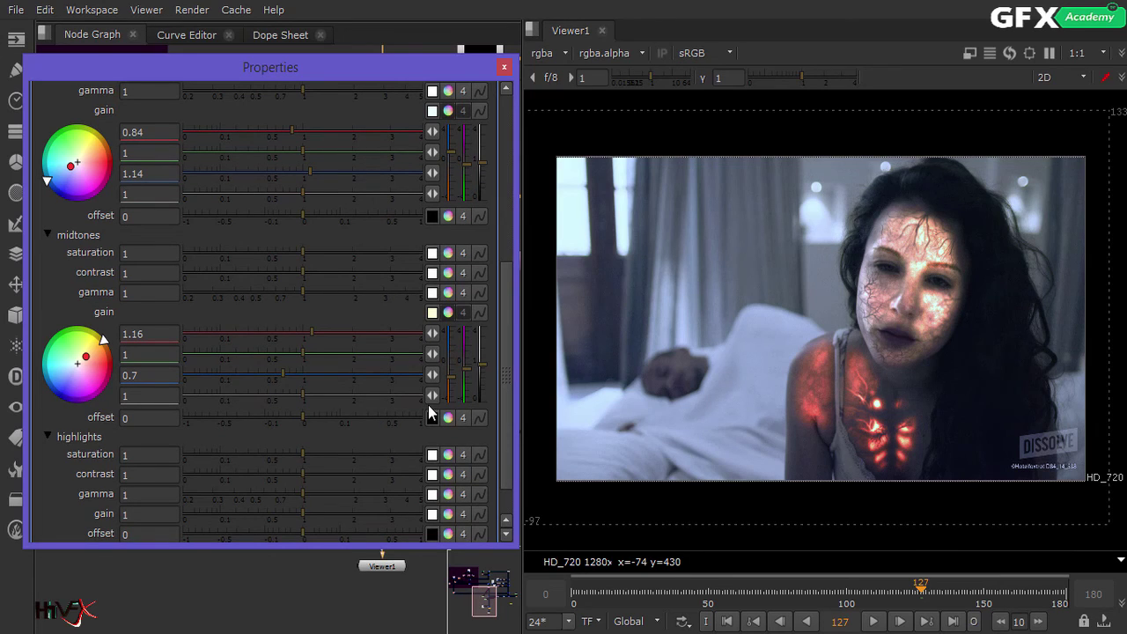
click(287, 373)
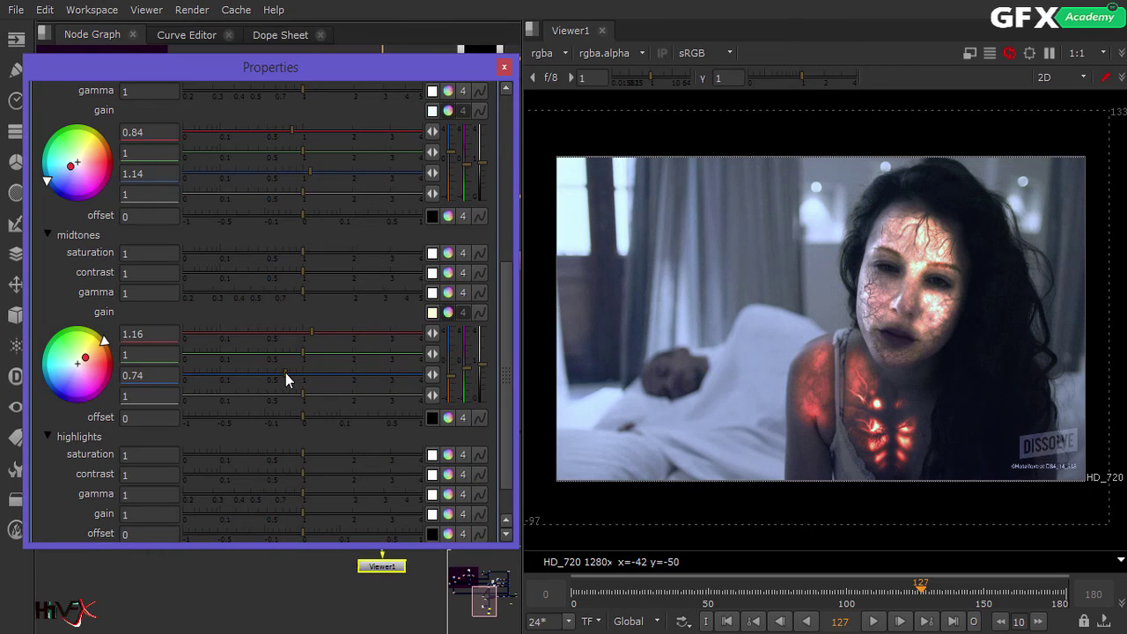
click(286, 375)
drag(285, 380, 274, 384)
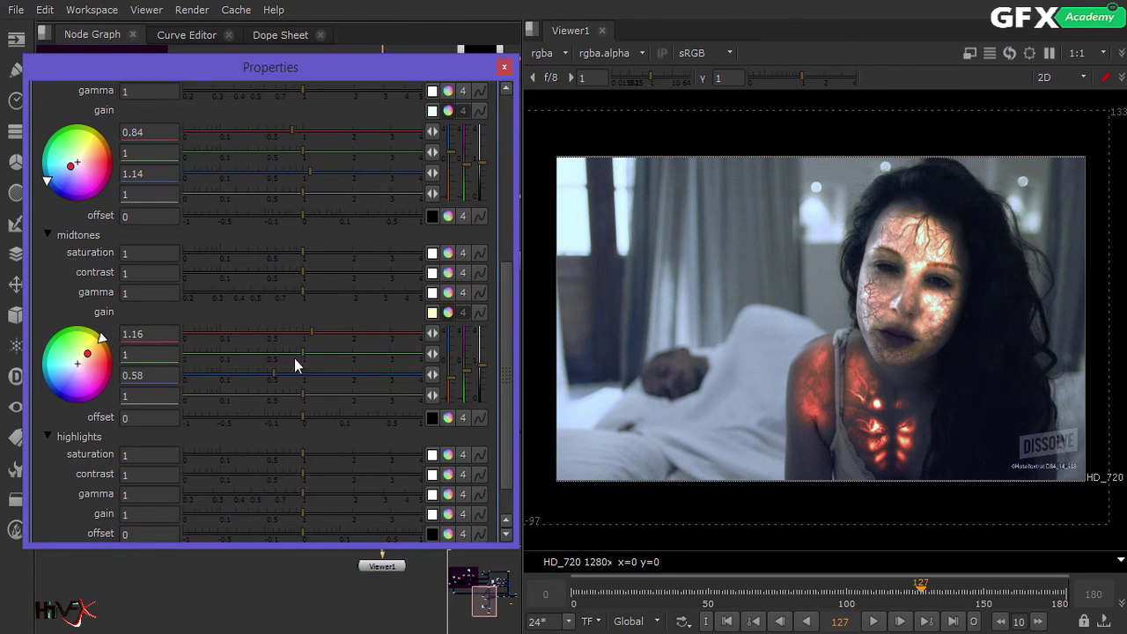
click(504, 66)
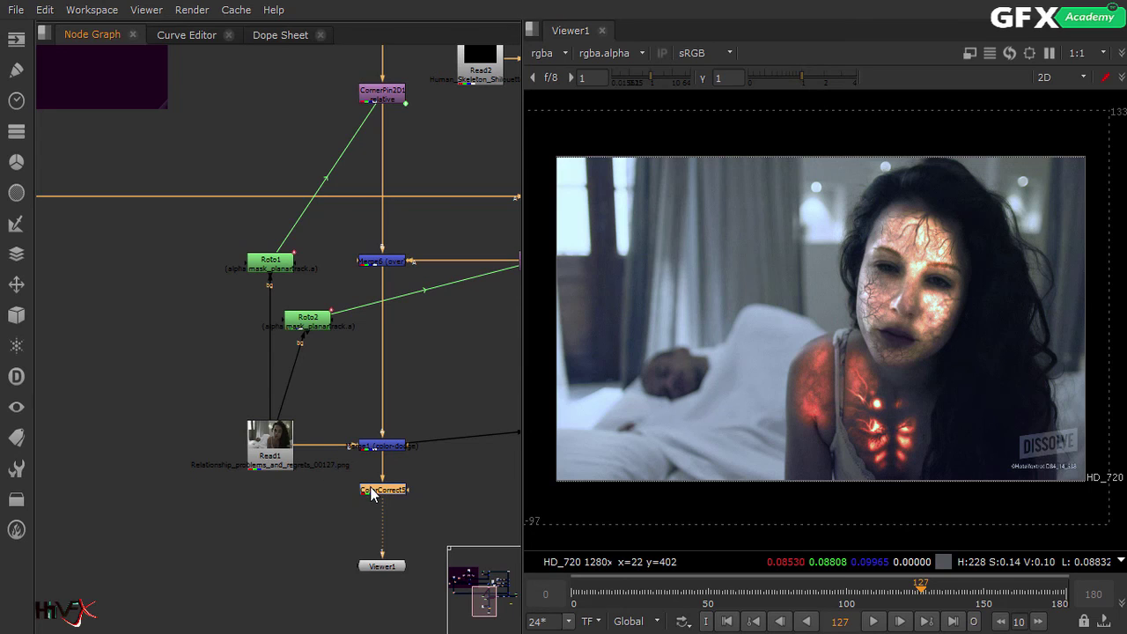
Add a second ColorCorrect below the existing one at the end of the composite and raise its master gain slightly
key(c)
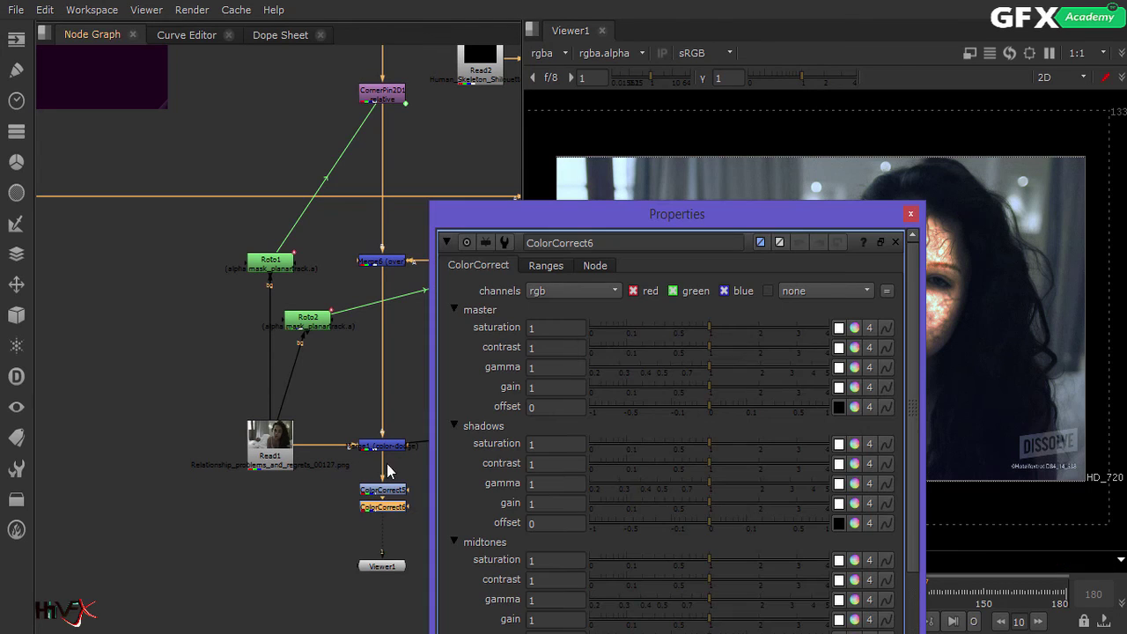
drag(851, 218, 434, 74)
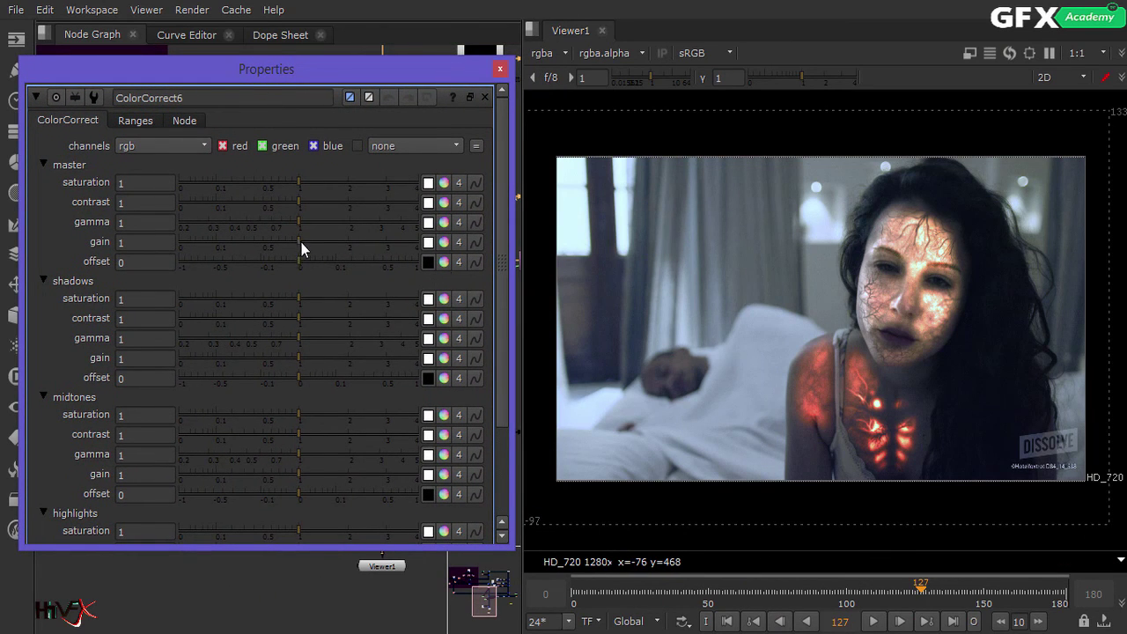
drag(302, 242, 329, 246)
click(500, 69)
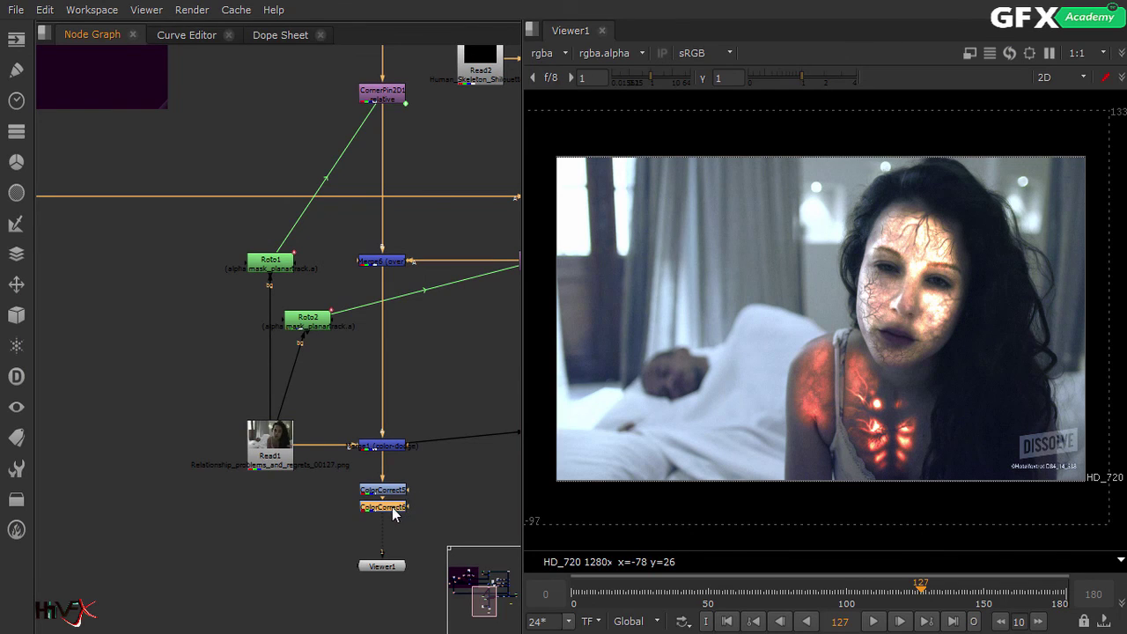
Shift Read1 away from the merge and relocate both ColorCorrect nodes from below the merge to directly under Read1
click(282, 455)
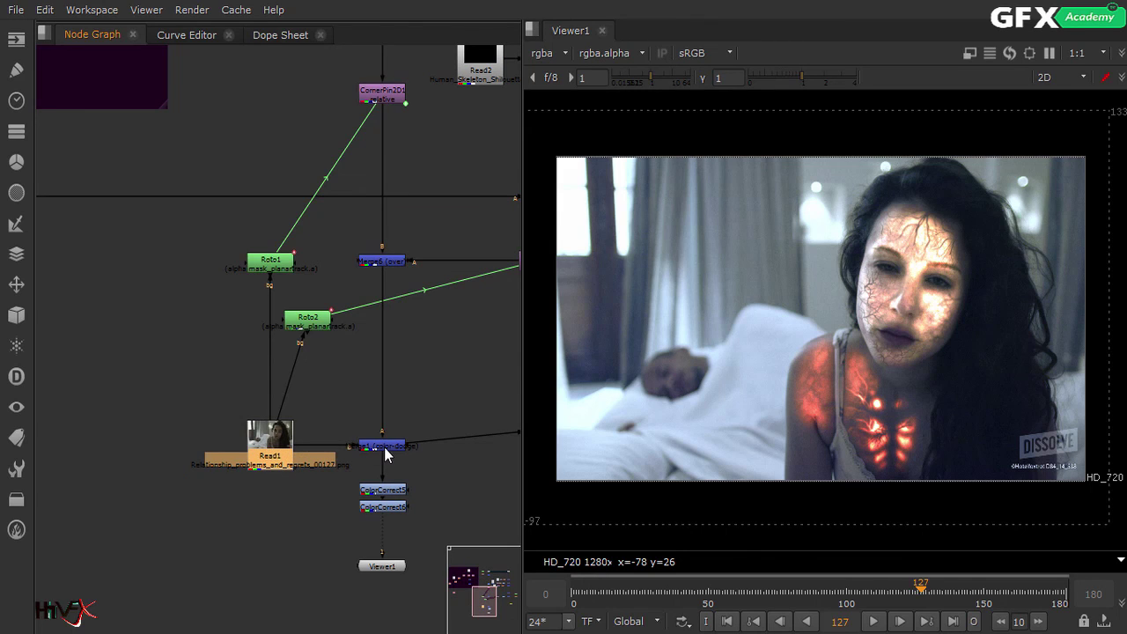
mouse_move(270, 453)
mouse_down()
mouse_move(246, 416)
mouse_move(253, 450)
mouse_up()
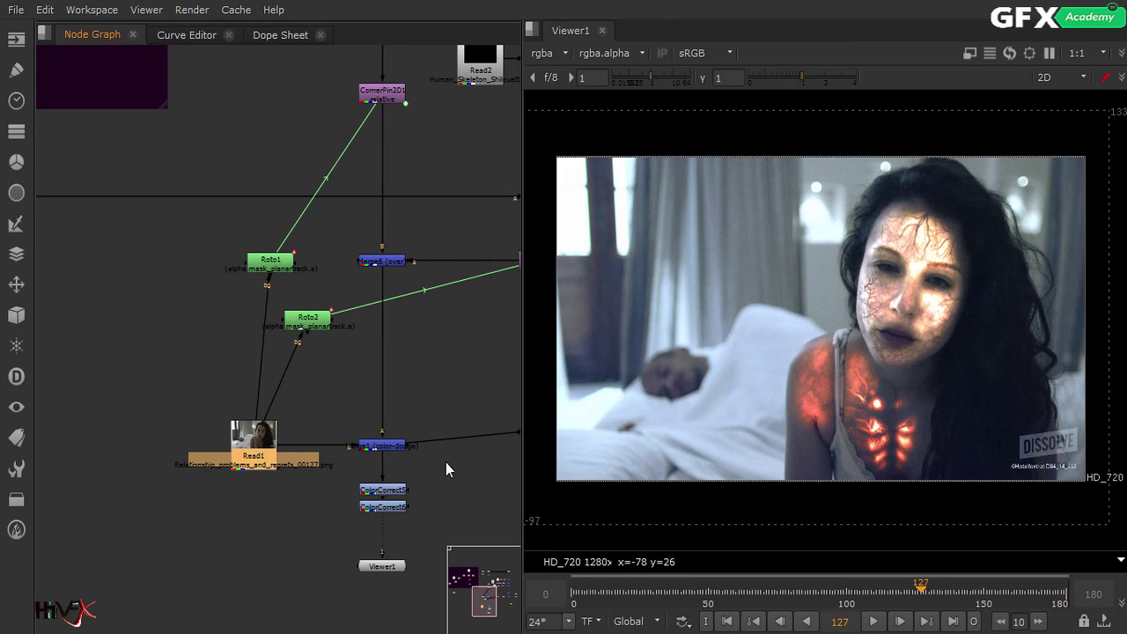
drag(446, 462, 302, 540)
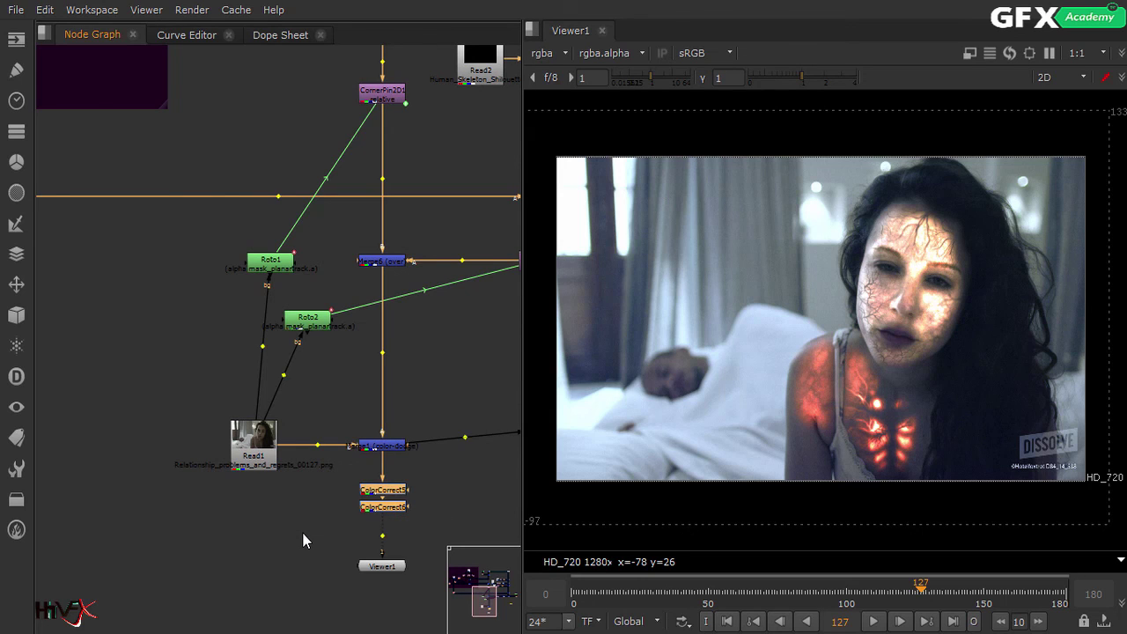
key(Delete)
drag(259, 457, 203, 457)
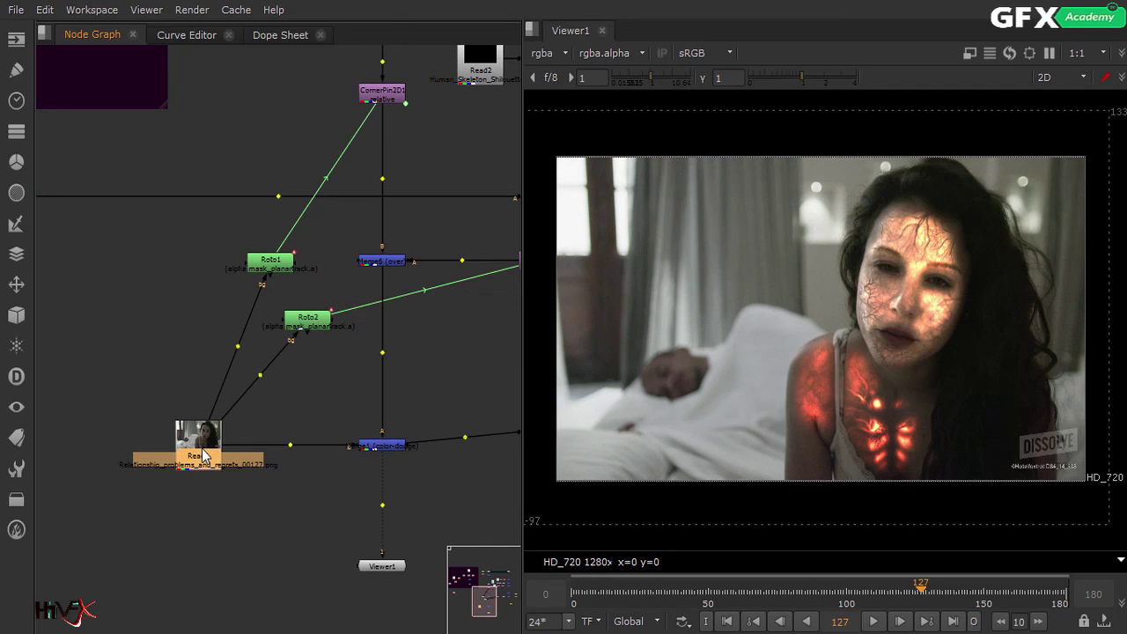
key(ctrl+v)
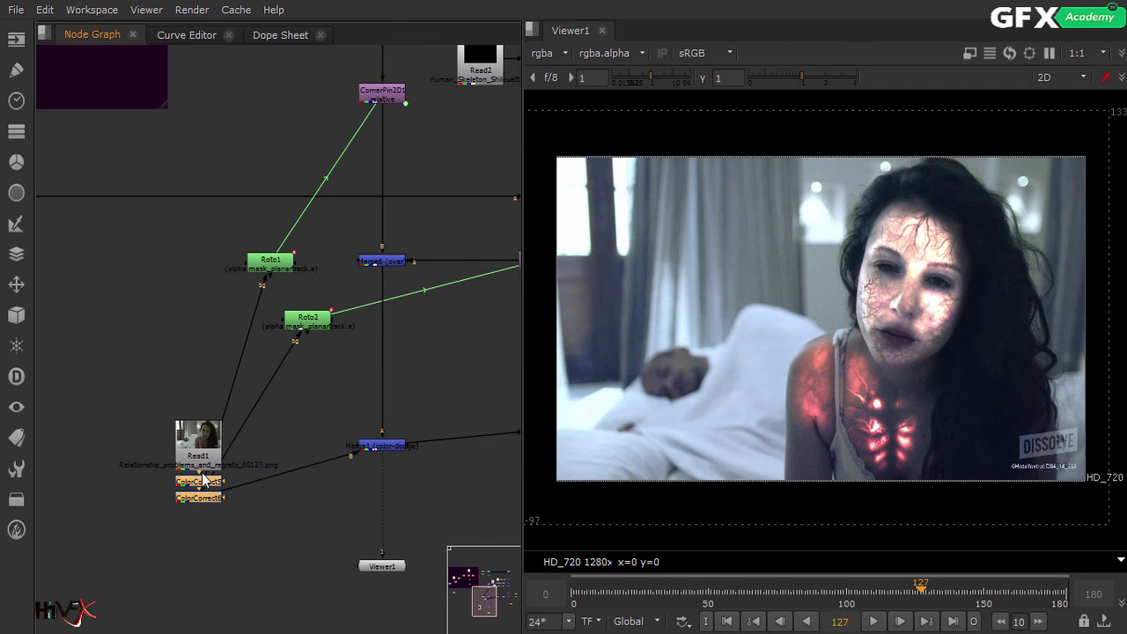
drag(203, 480, 203, 487)
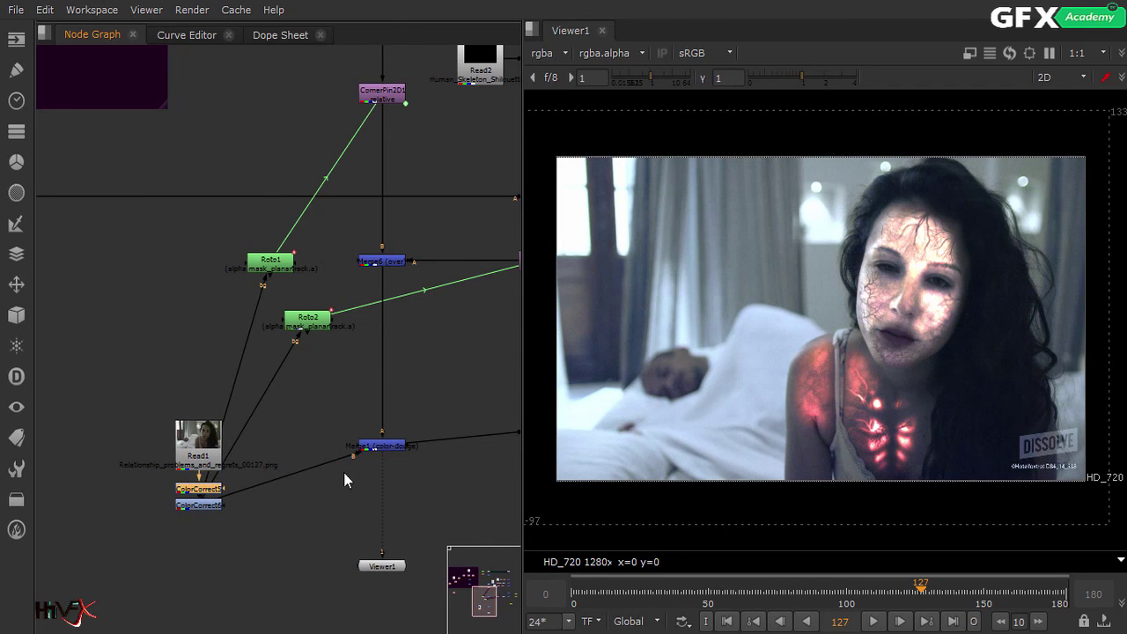
Tidy the node layout by lowering Merge1 and lining up the yellow node and the Read1 and ColorCorrect stack with it
drag(386, 457, 386, 504)
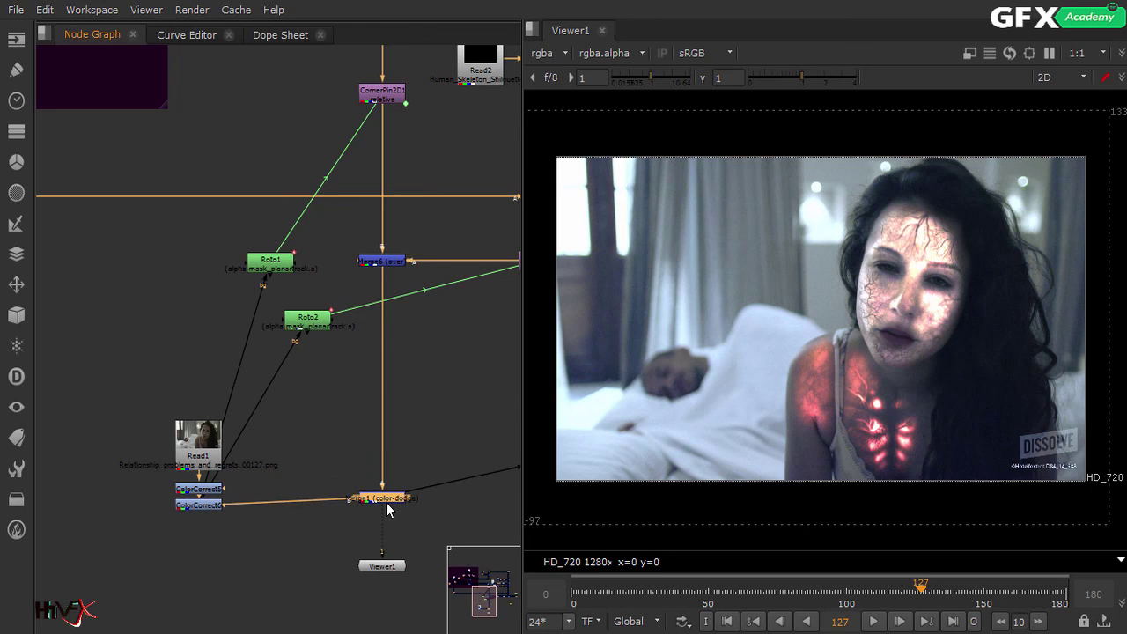
middle_drag(423, 500, 203, 453)
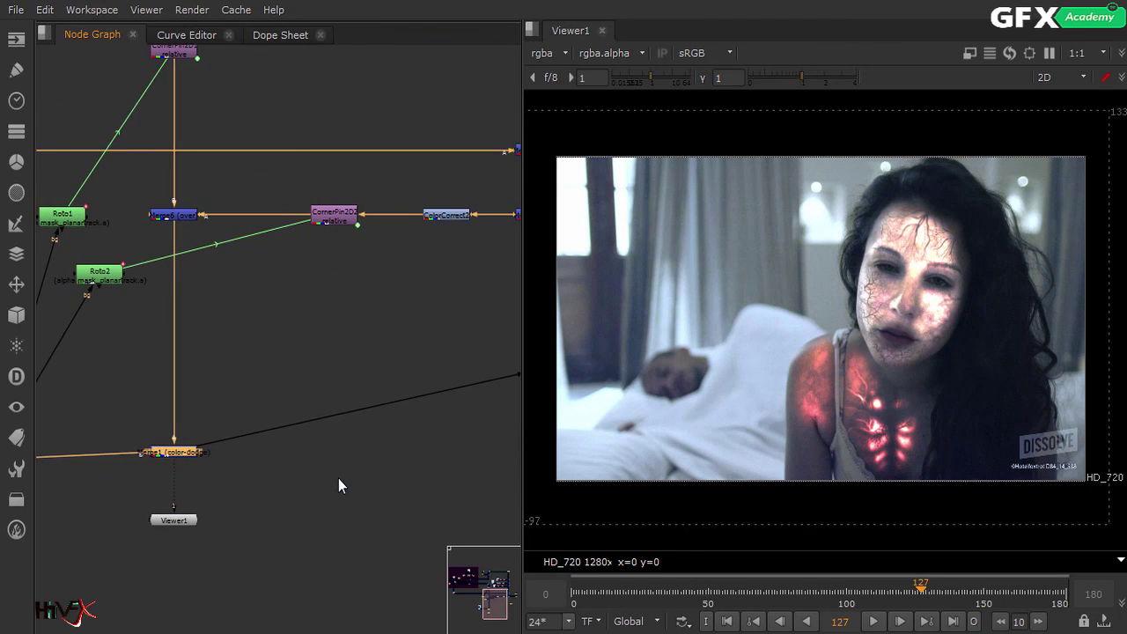
scroll(339, 478, down, 3)
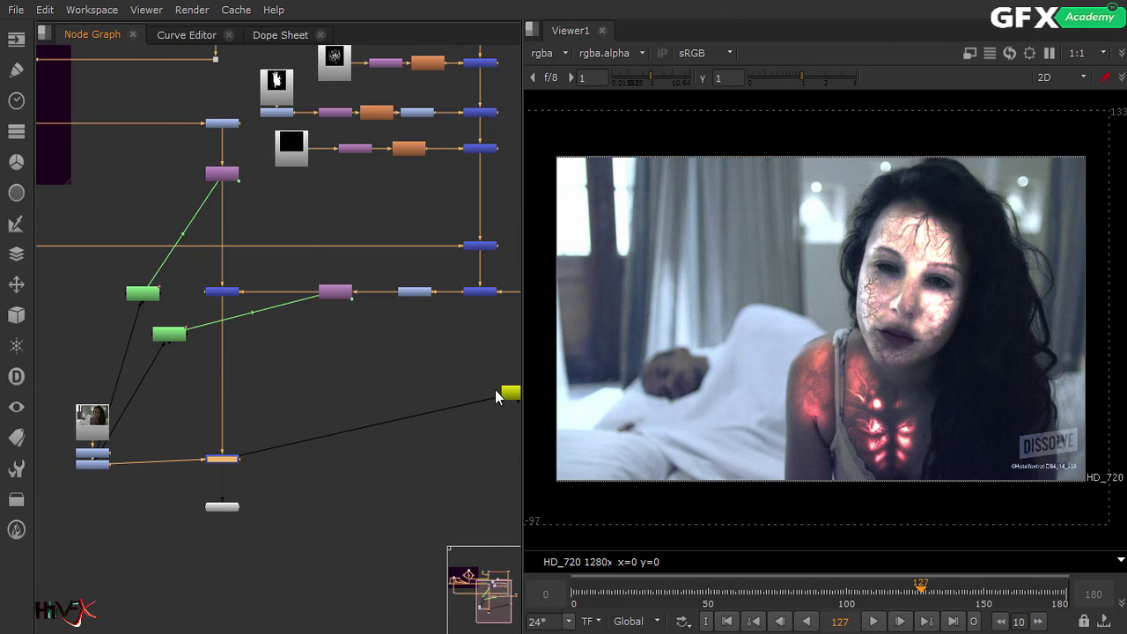
drag(515, 398, 511, 461)
shift+scroll(302, 437, left, 3)
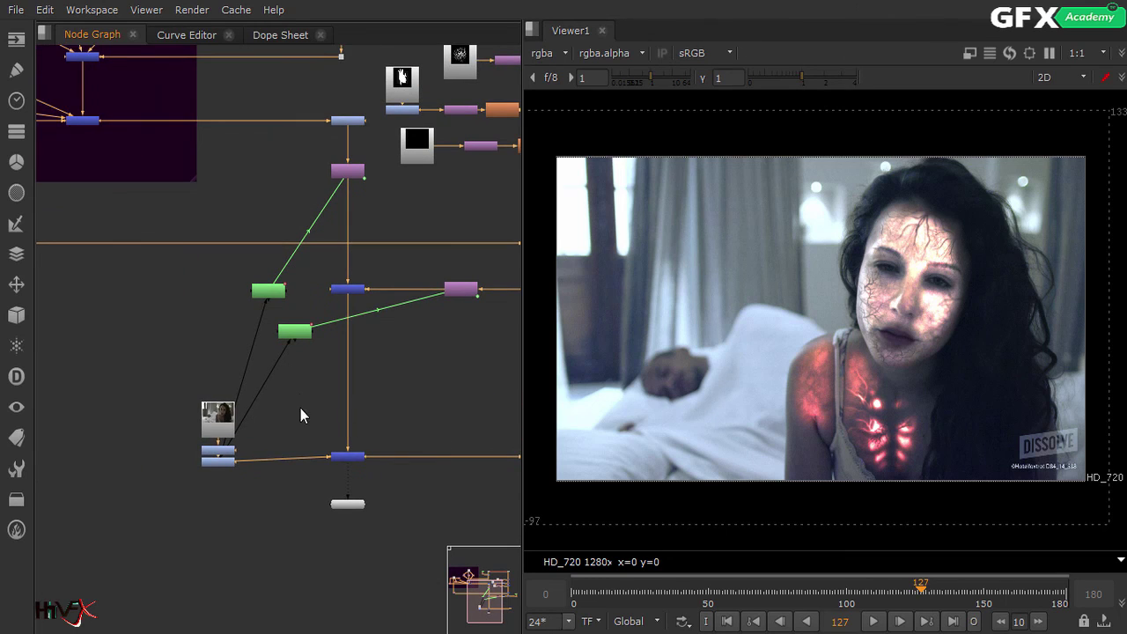
drag(300, 393, 145, 523)
click(191, 434)
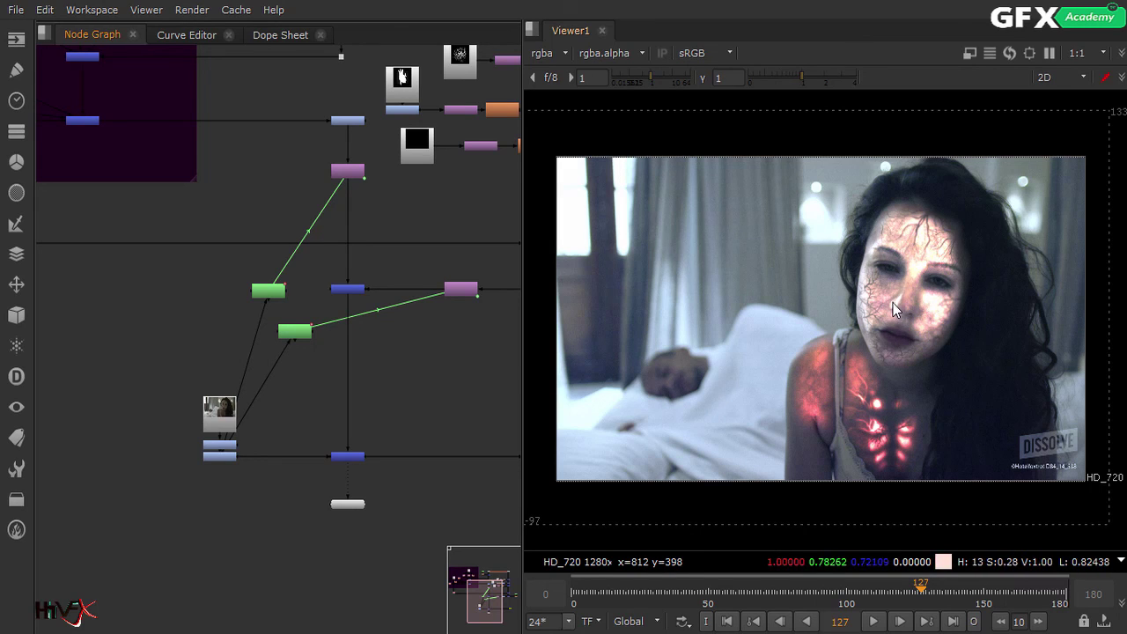
Scrub the timeline to frame 171 to check the graded composite
drag(989, 592, 1043, 590)
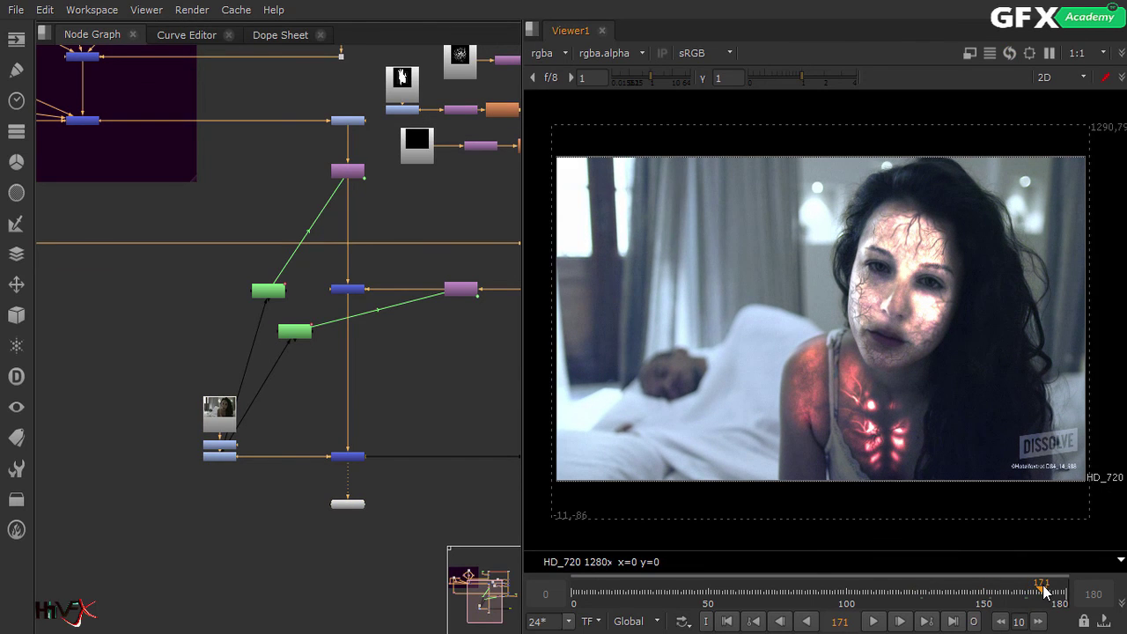